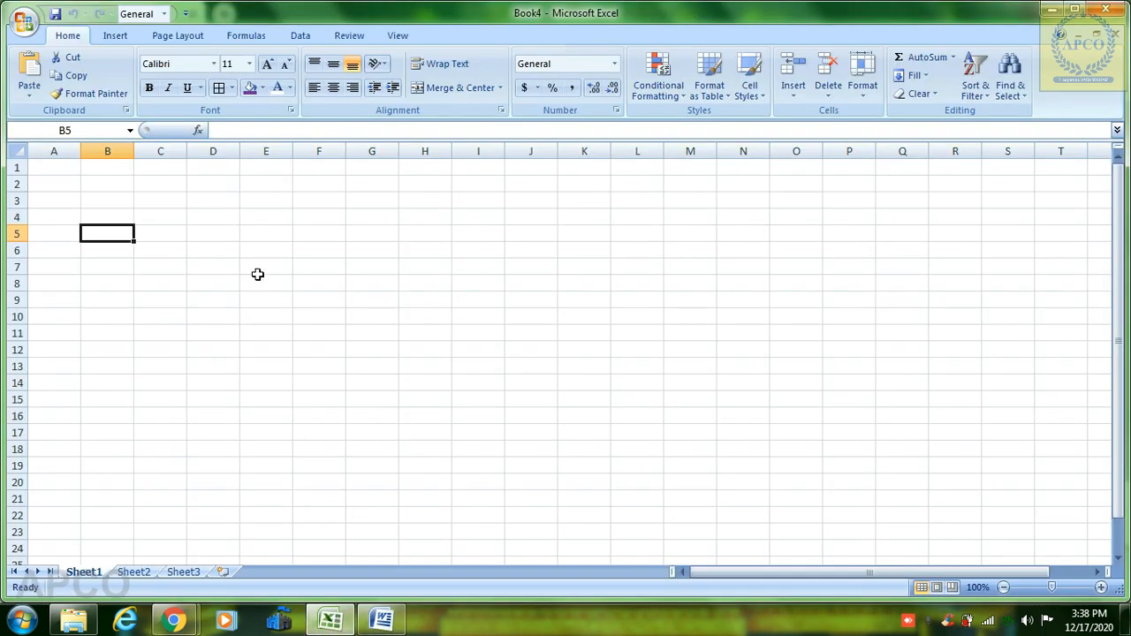
# - Enter the title SALARY LIST PREPARATION in cell D4
pyautogui.click(190, 217)
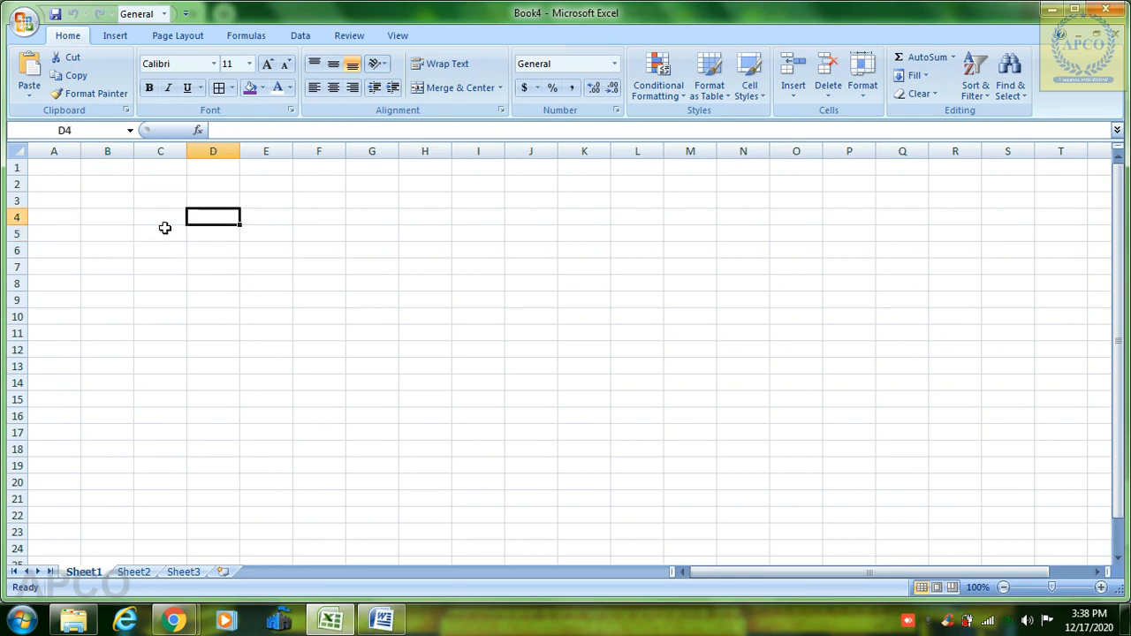
pyautogui.click(230, 205)
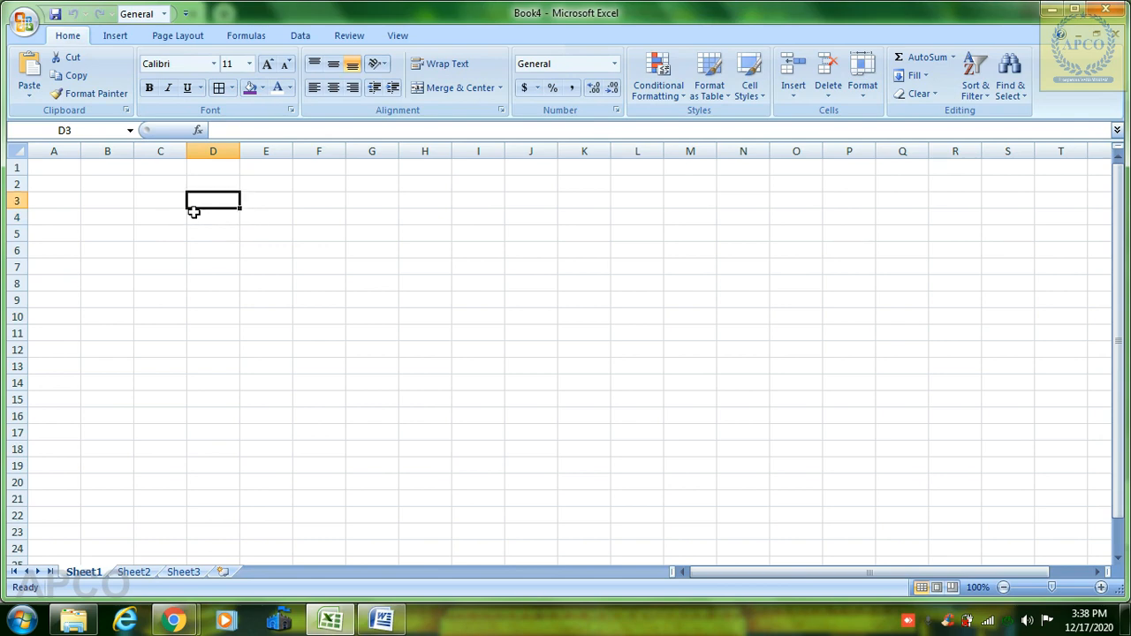
pyautogui.click(206, 222)
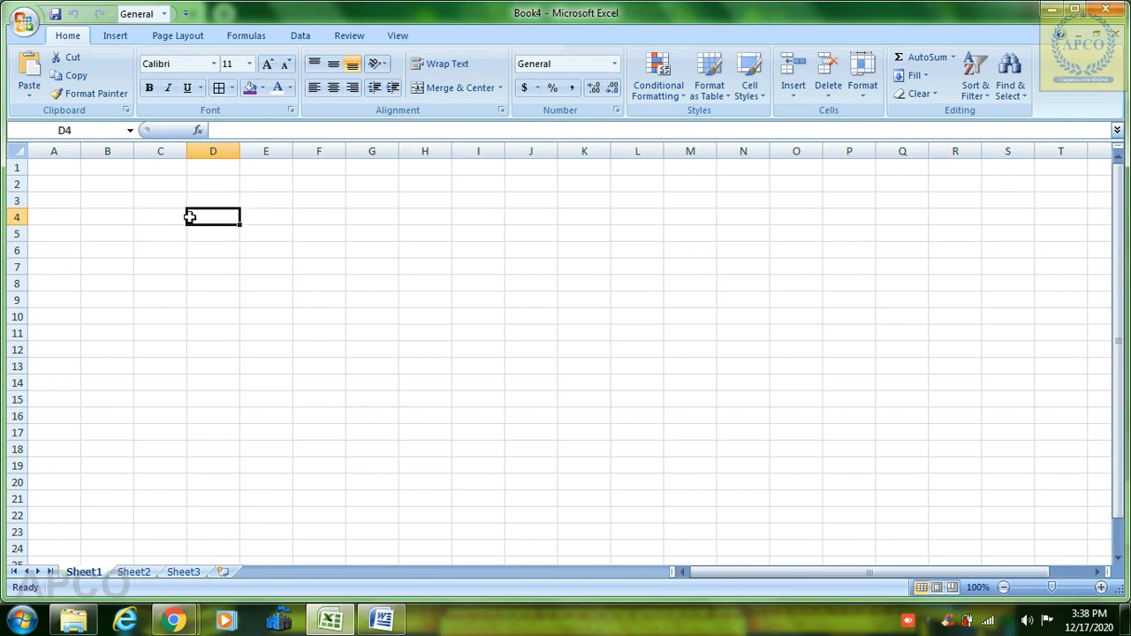
pyautogui.write('sA')
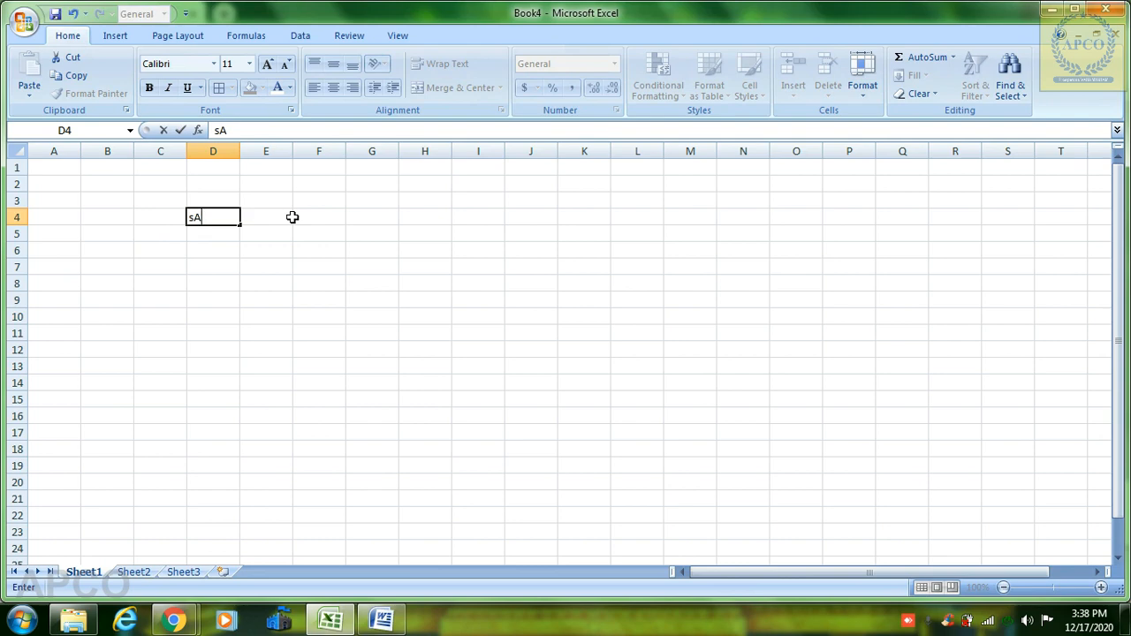
pyautogui.press('BackSpace')
pyautogui.press('BackSpace')
pyautogui.write('SALARY')
pyautogui.press('Tab')
pyautogui.press('Left')
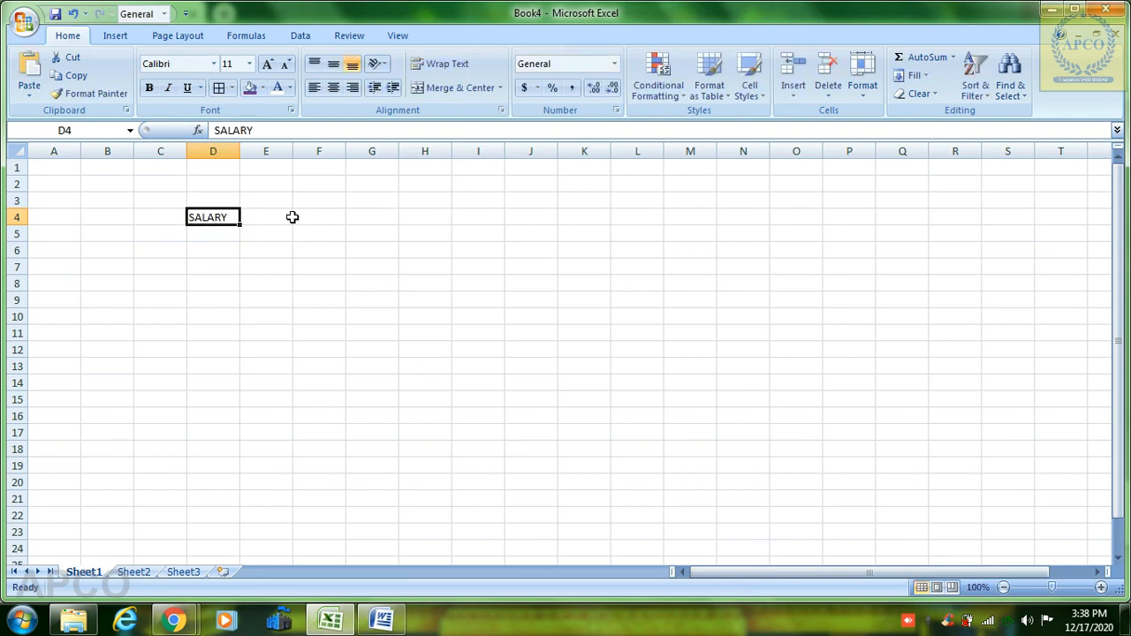
pyautogui.press('F2')
pyautogui.write('LIST')
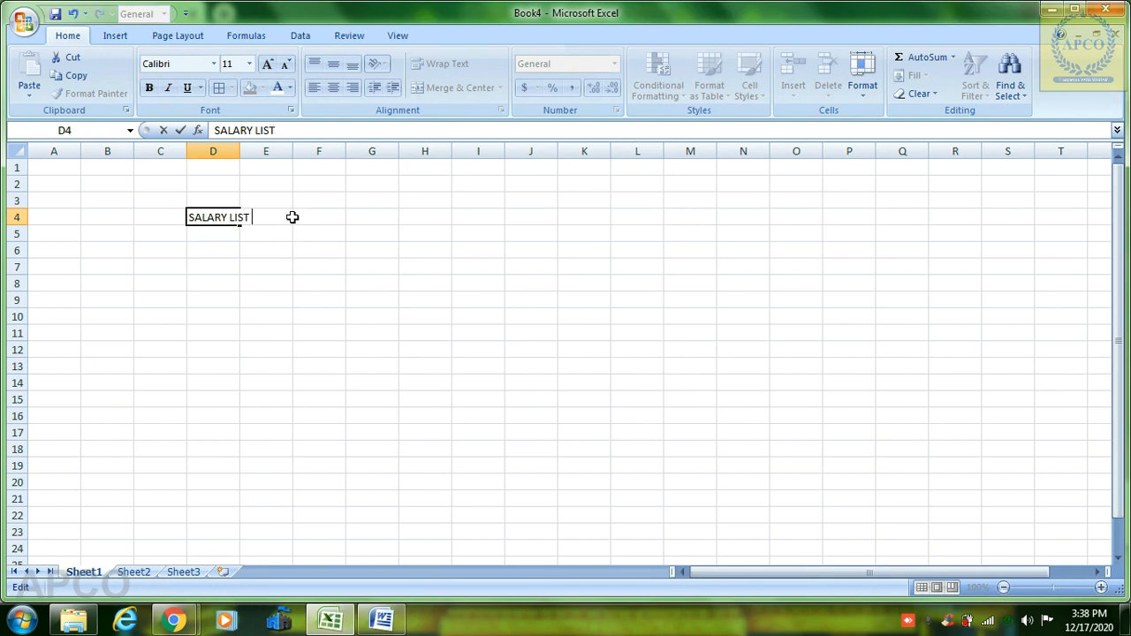
pyautogui.write(' PREPARATION')
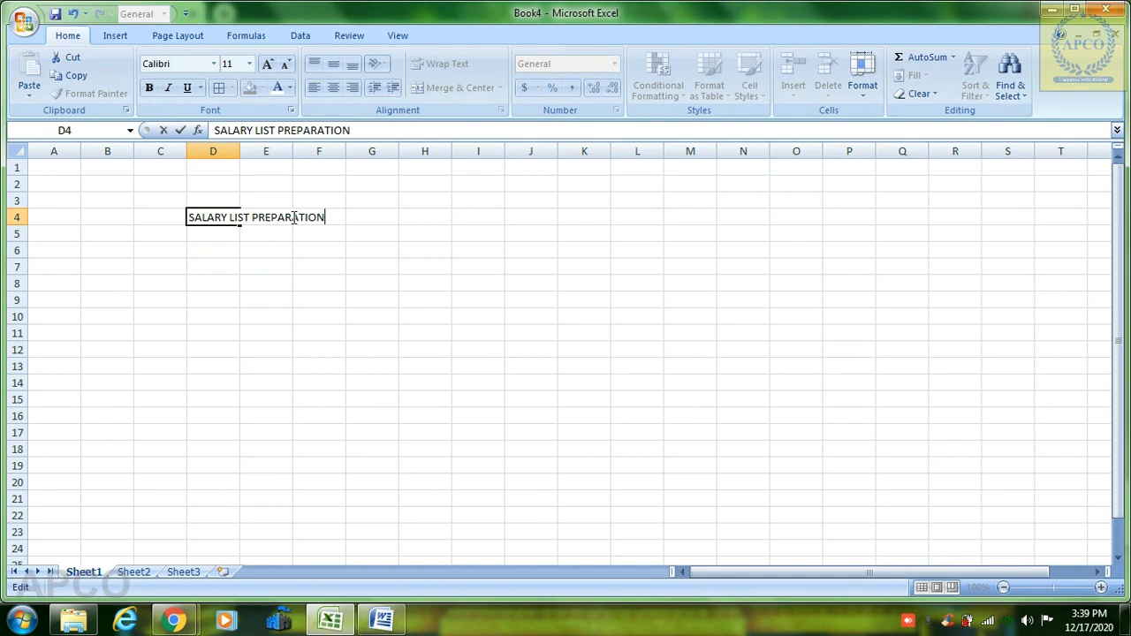
pyautogui.press('Return')
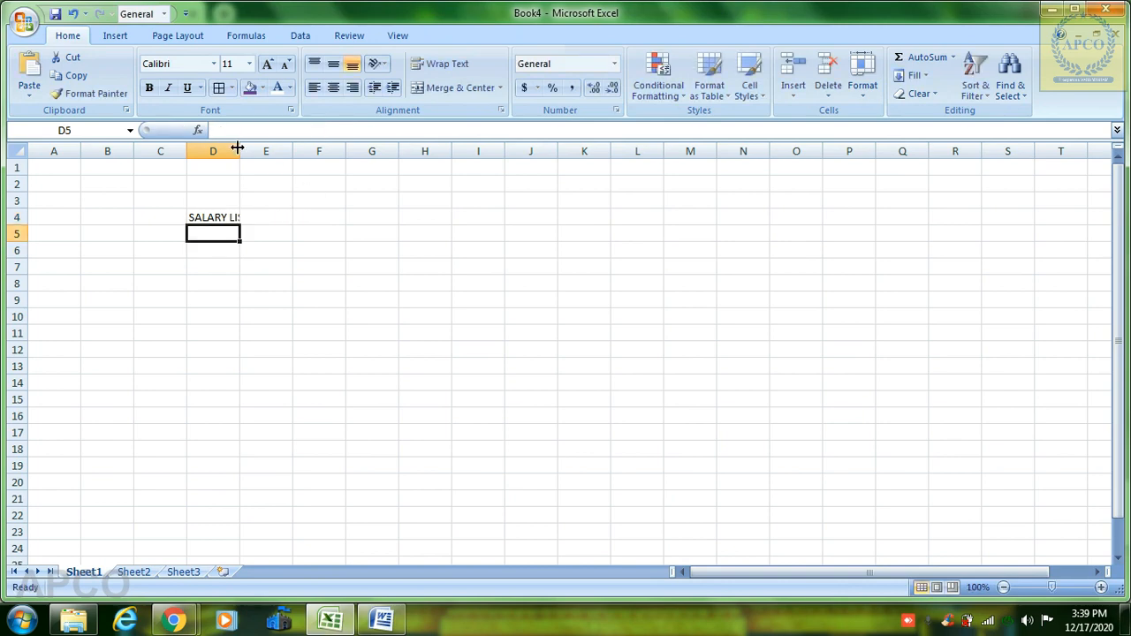
# - Widen column D and enter the heading S.NO in cell D5, directly below the title
pyautogui.moveTo(240, 148); pyautogui.dragTo(275, 177)
pyautogui.click(295, 219)
pyautogui.click(226, 237)
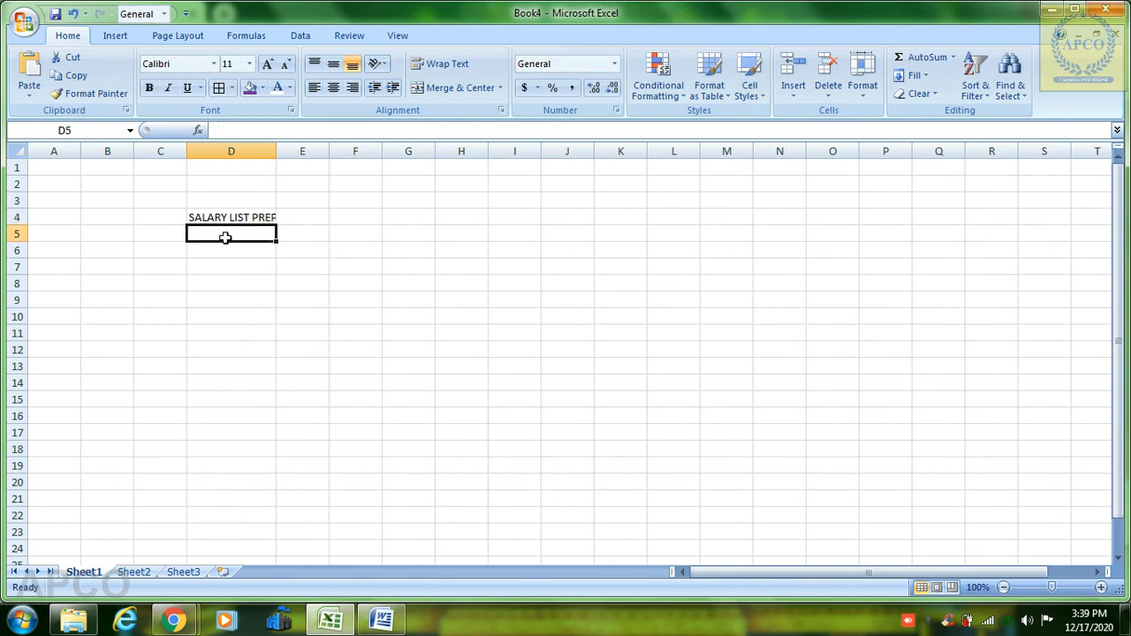
pyautogui.write('S.')
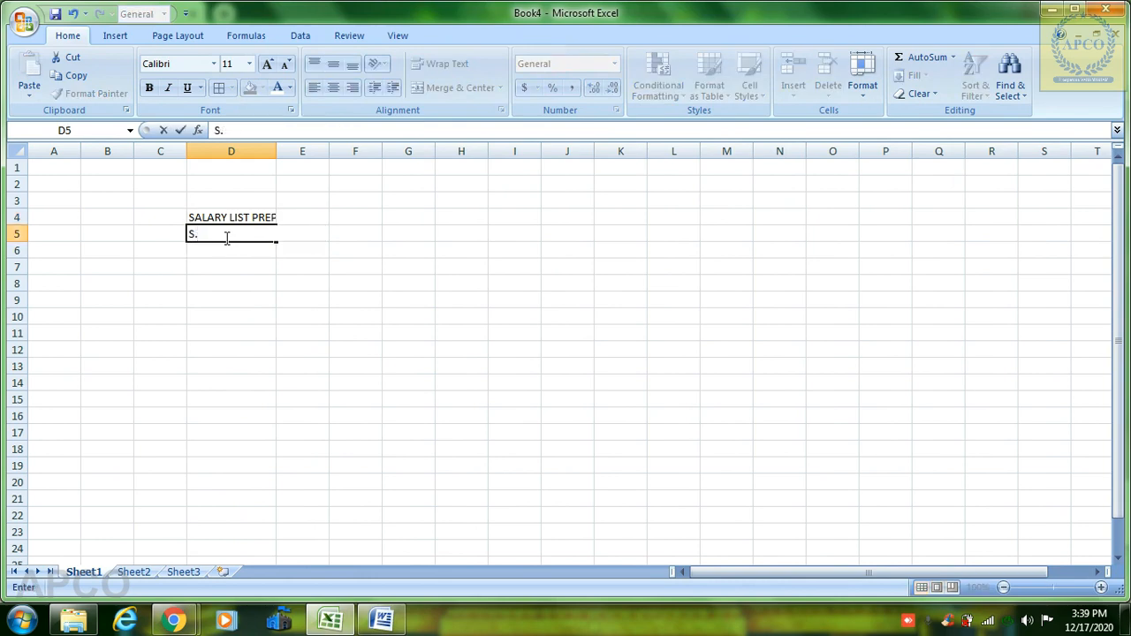
pyautogui.write('NO')
pyautogui.press('Tab')
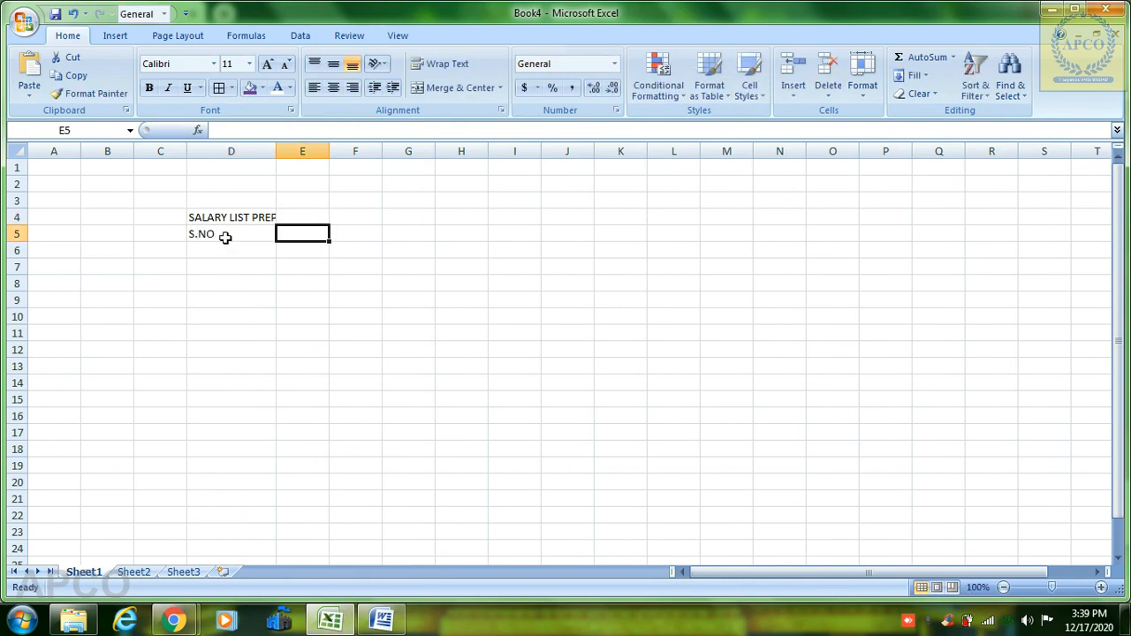
# - Replace the heading in D5 with EMP_ID and enter the heading EMP_NAME in E5
pyautogui.press('Left')
pyautogui.press('Left')
pyautogui.click(225, 236)
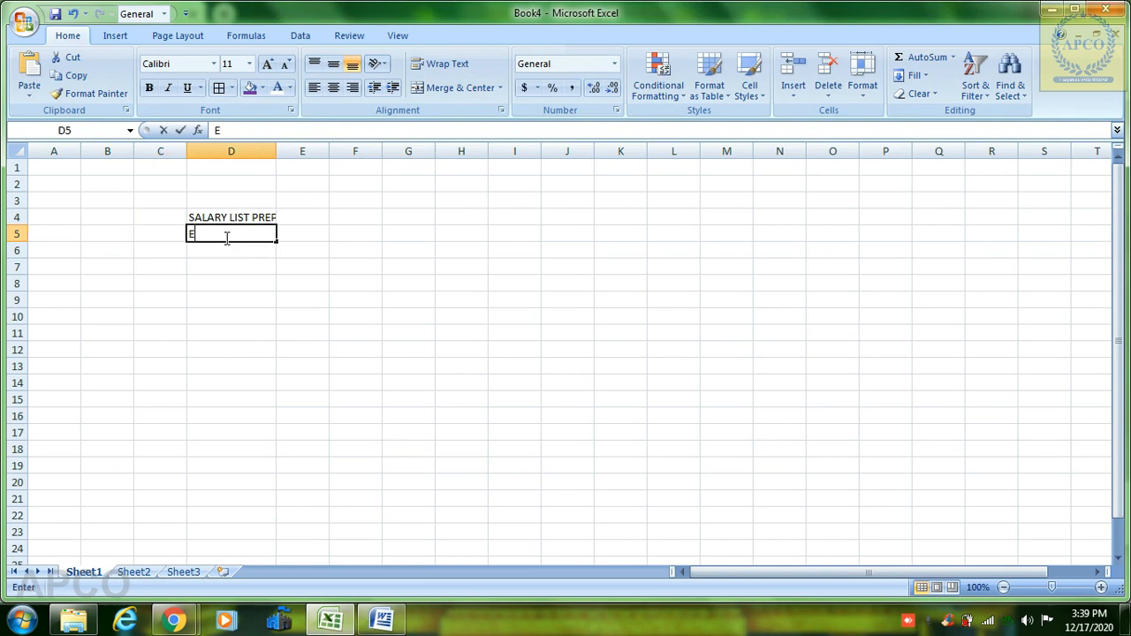
pyautogui.write('EMP_ID')
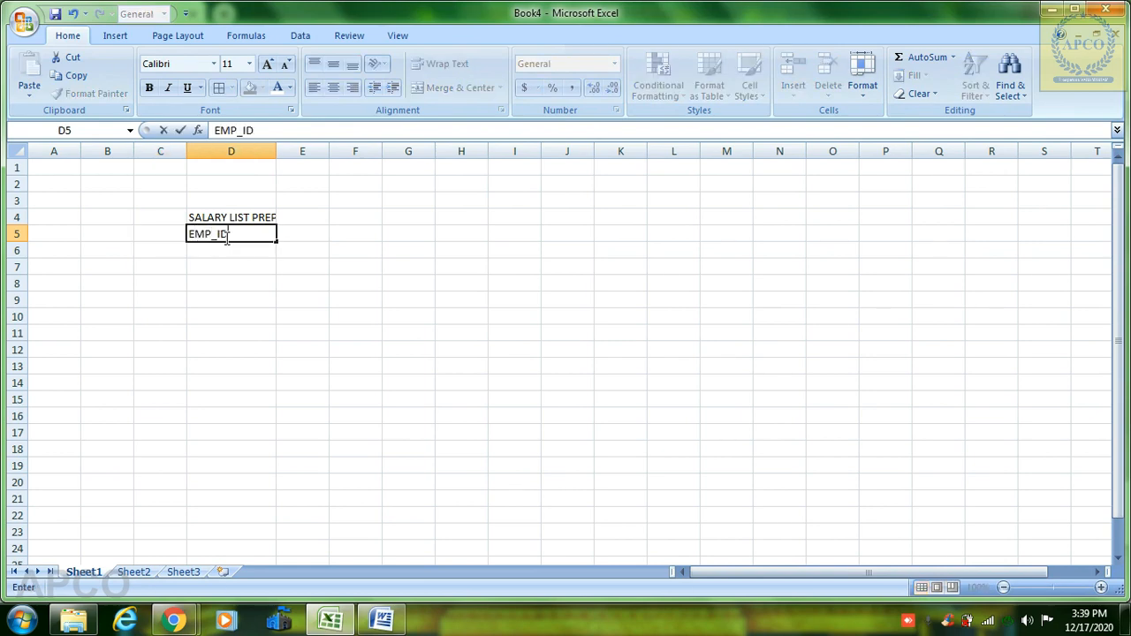
pyautogui.press('Tab')
pyautogui.write('N')
pyautogui.press('BackSpace')
pyautogui.write('EM')
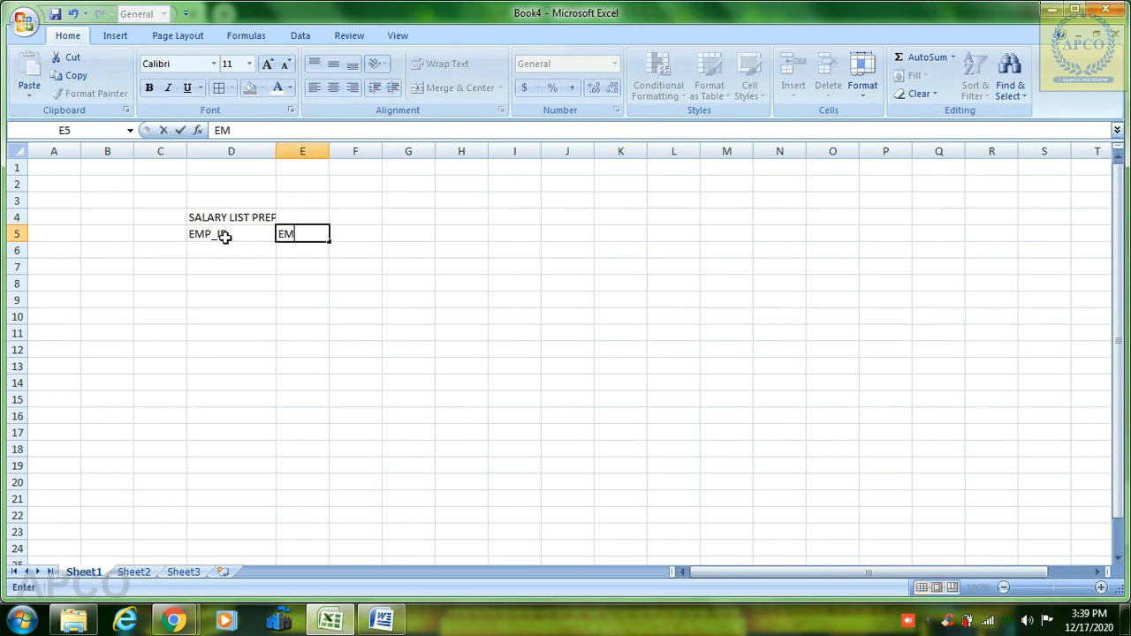
pyautogui.write('P_NAME')
pyautogui.press('Tab')
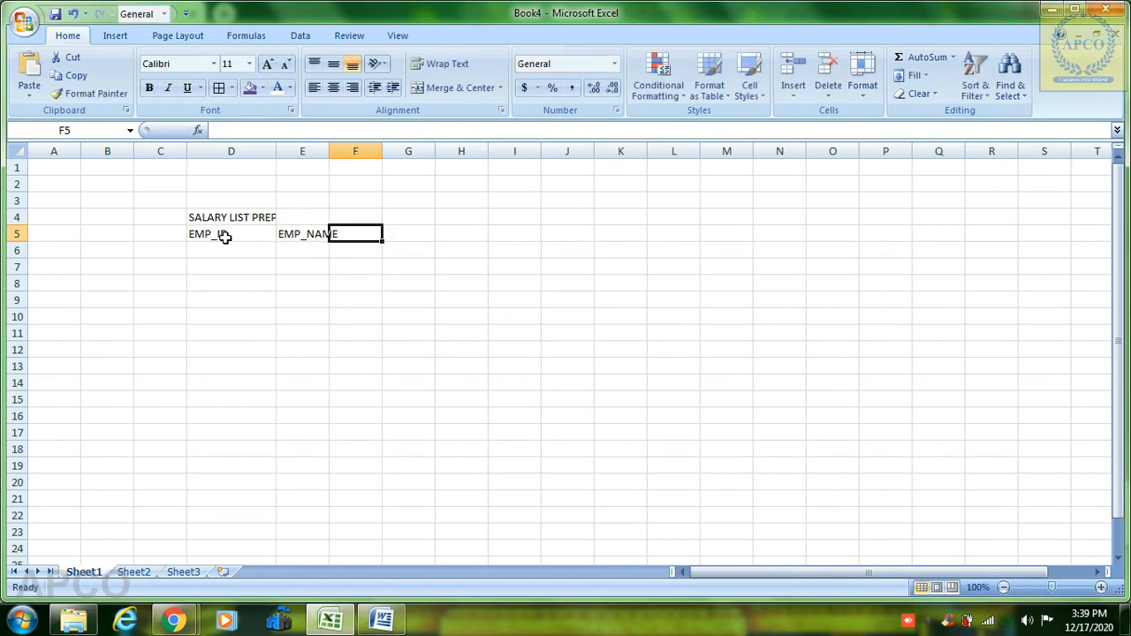
# - Enter the heading SALARY in cell F5
pyautogui.write('SALAR')
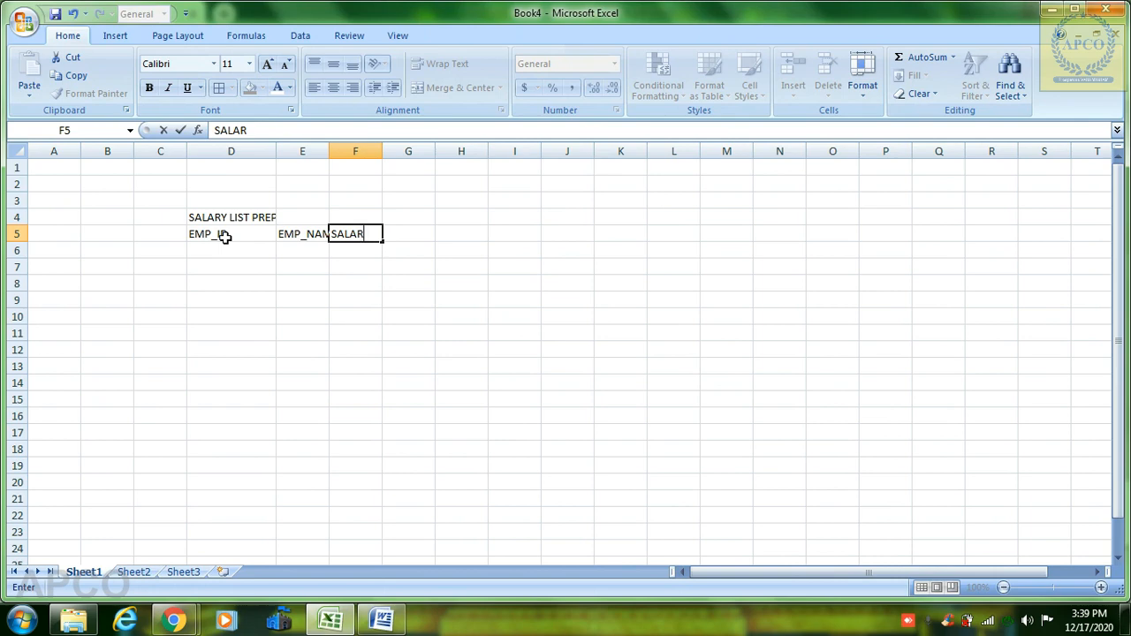
pyautogui.write('Y')
pyautogui.scroll(-16, 225, 238)
pyautogui.scroll(9, 100, 260)
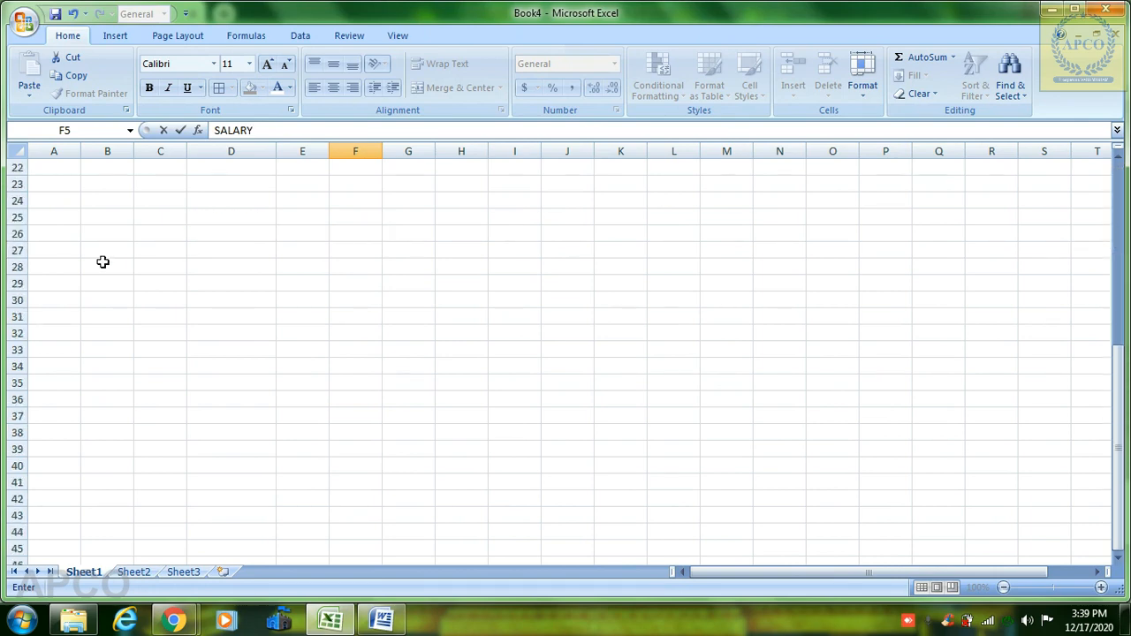
pyautogui.click(323, 262)
pyautogui.scroll(7, 328, 269)
pyautogui.click(364, 236)
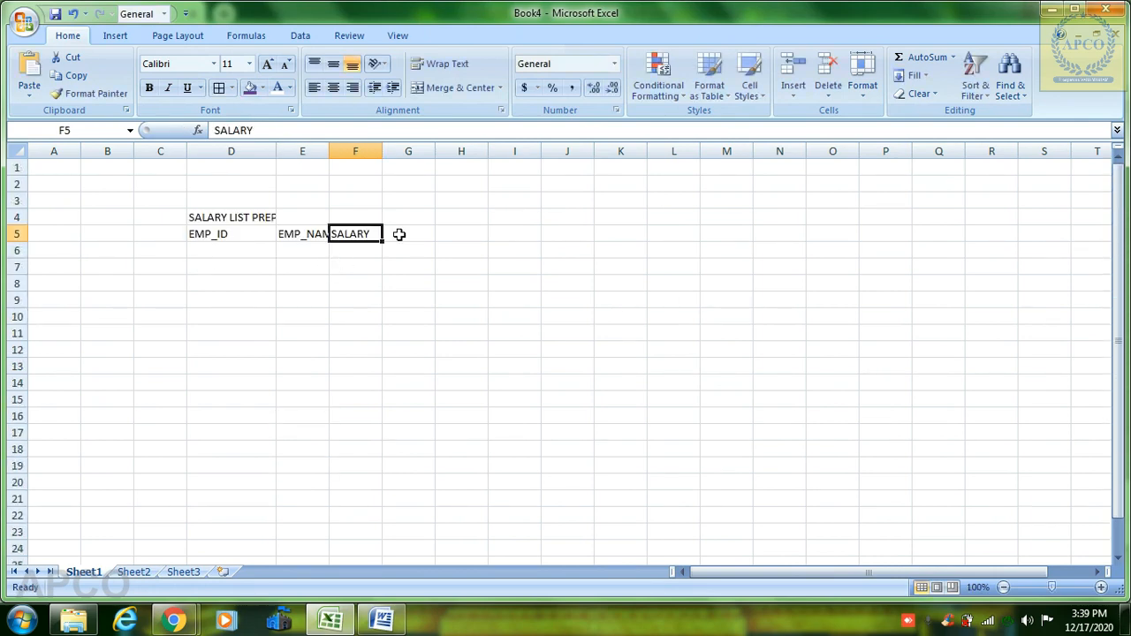
# - Enter the heading NO OF WORKING DAYS in cell G5
pyautogui.click(425, 228)
pyautogui.write('NO OF')
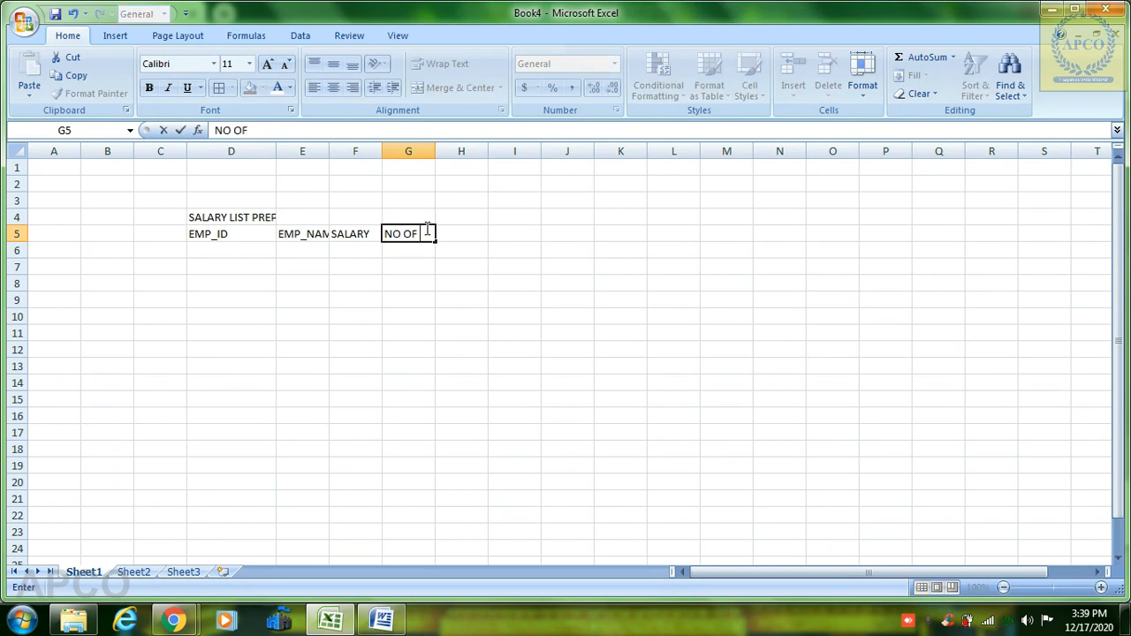
pyautogui.write(' WORKIND D')
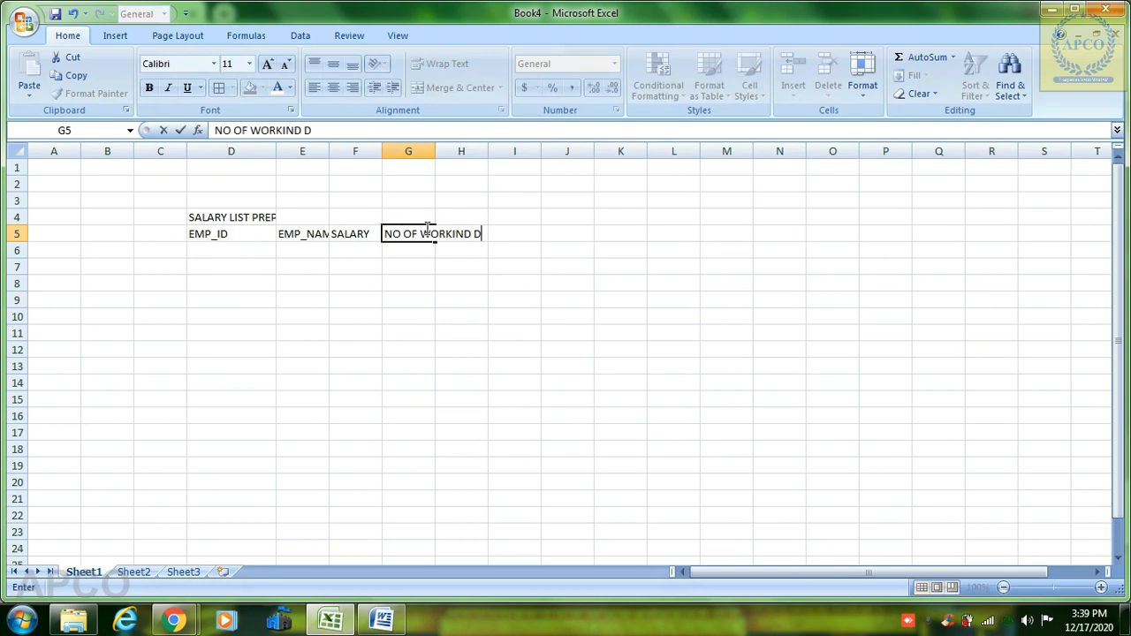
pyautogui.press('BackSpace')
pyautogui.press('BackSpace')
pyautogui.write('G DAYS')
pyautogui.click(457, 250)
pyautogui.click(459, 231)
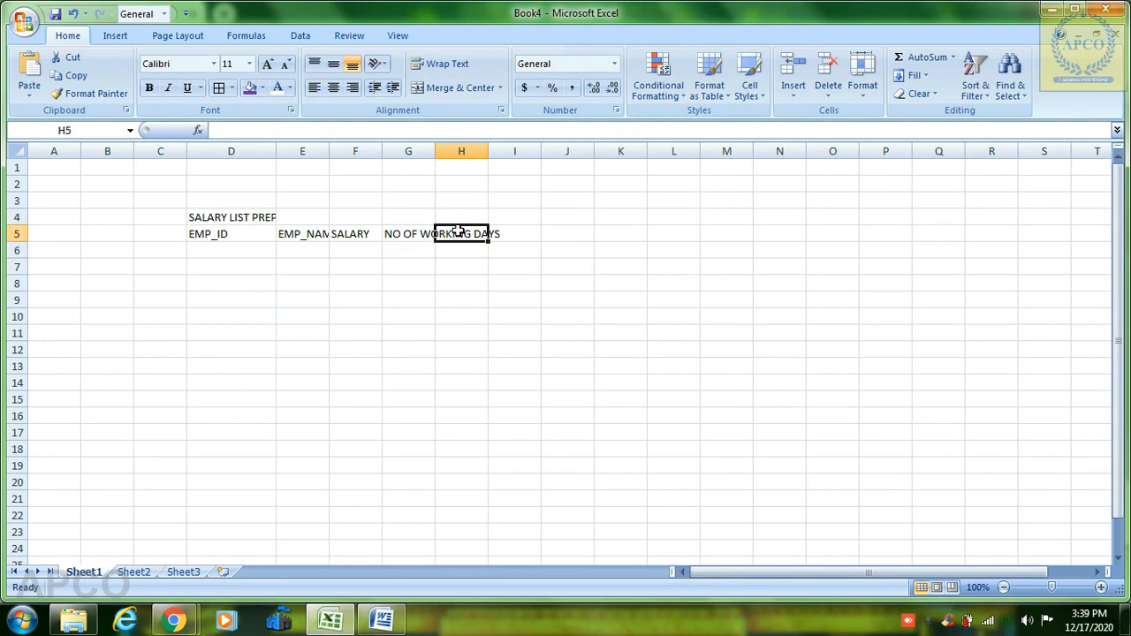
# - Replace the heading in cell F5 with ACT_SALARY
pyautogui.click(364, 233)
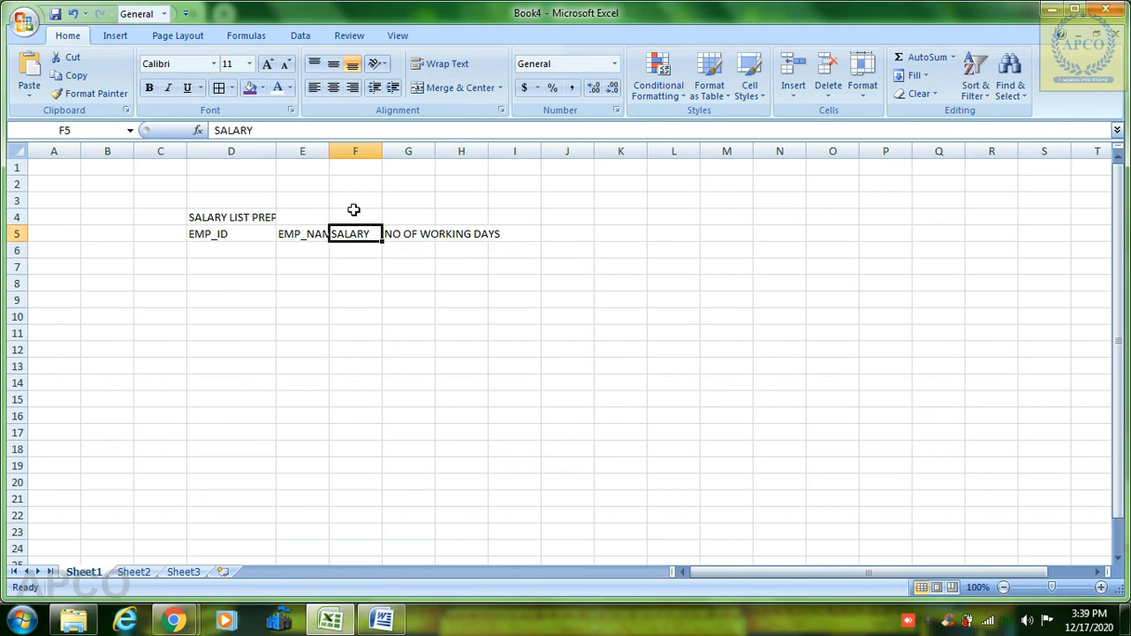
pyautogui.write('ACT')
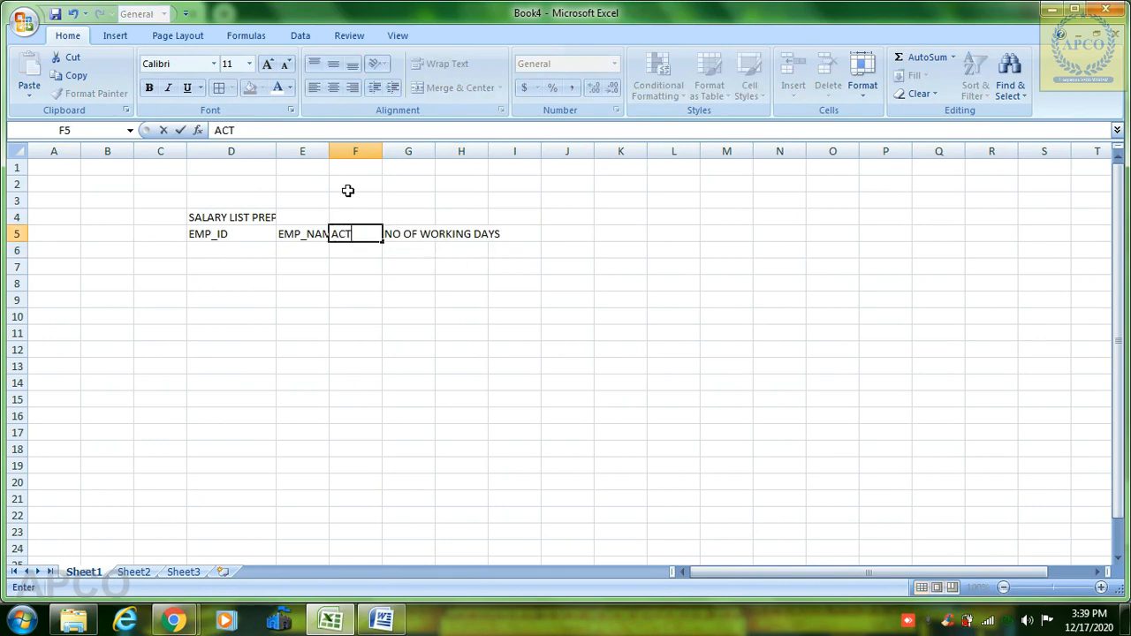
pyautogui.write('_SALARY')
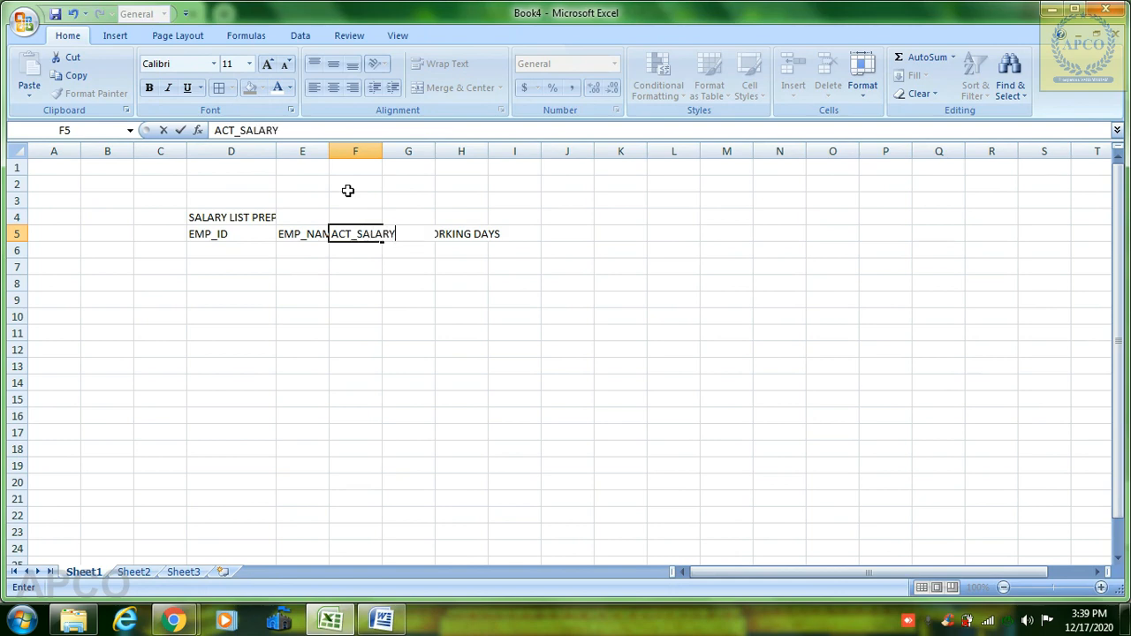
pyautogui.press('Up')
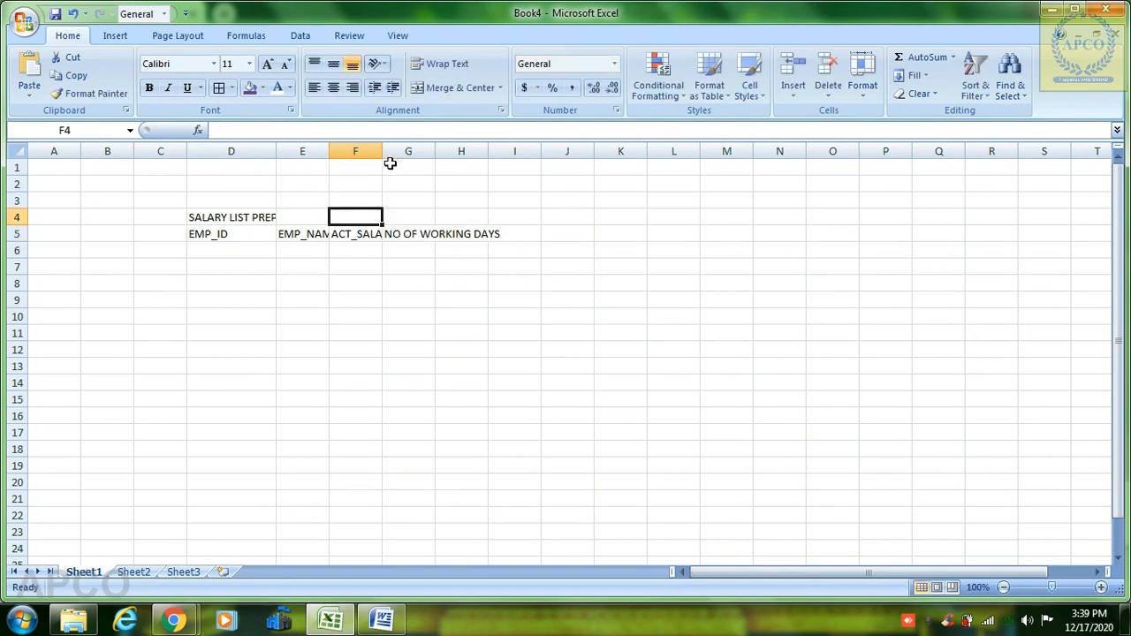
# - Widen columns F, G and E so their row 5 headings fit completely
pyautogui.moveTo(381, 151); pyautogui.dragTo(398, 149)
pyautogui.doubleClick(451, 145)
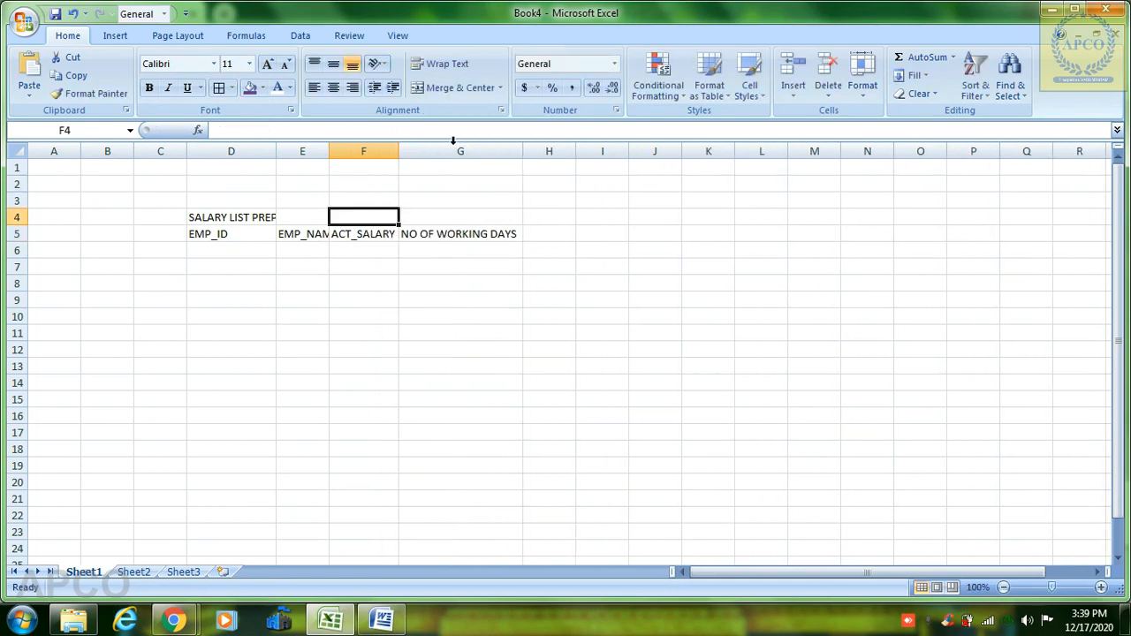
pyautogui.click(539, 233)
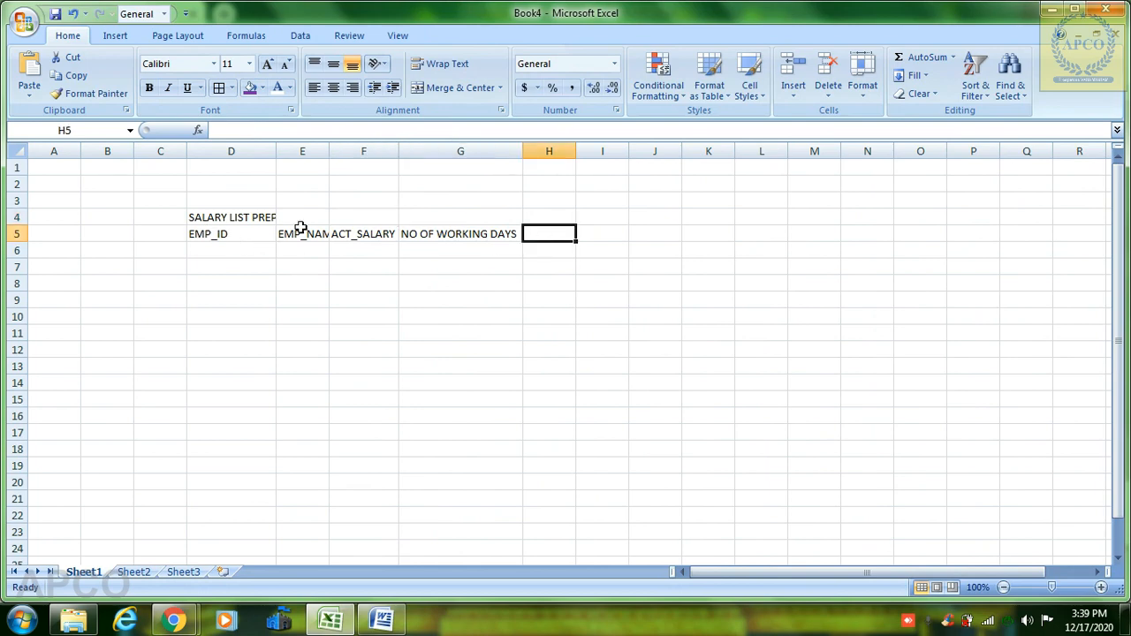
pyautogui.doubleClick(329, 151)
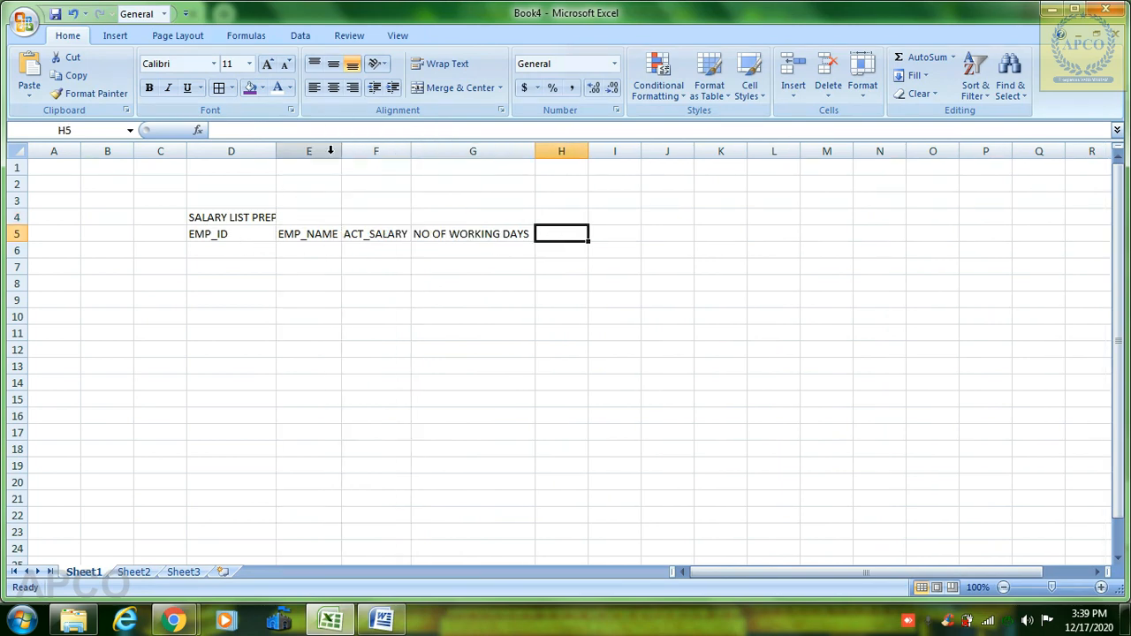
# - Auto-fit column D to the title, and narrow it to just fit the EMP_ID heading
pyautogui.click(206, 233)
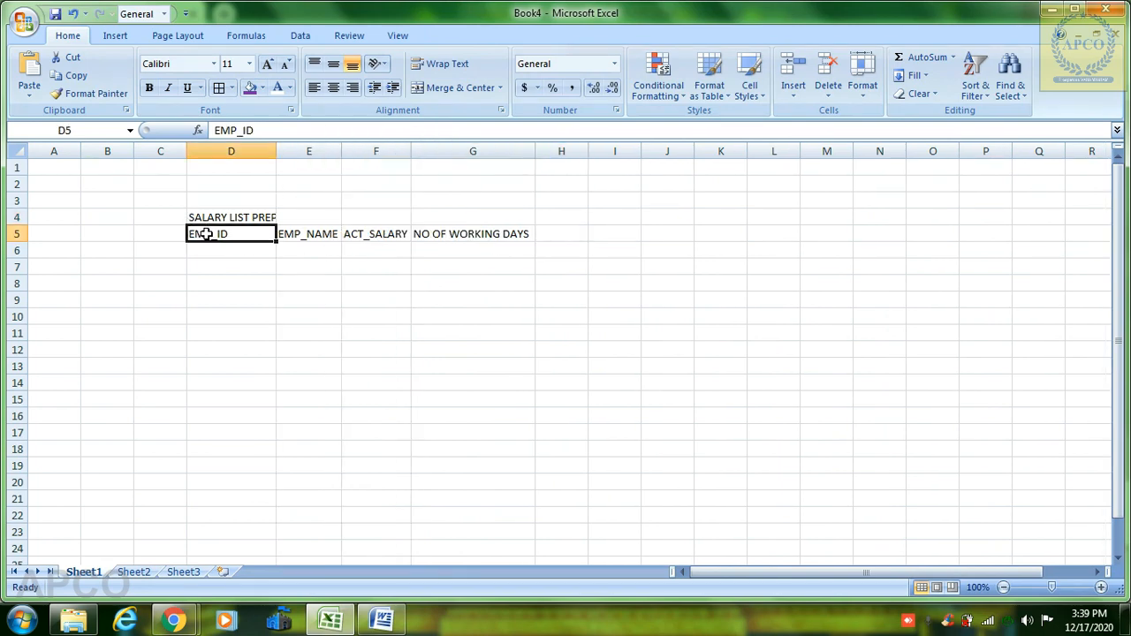
pyautogui.doubleClick(275, 152)
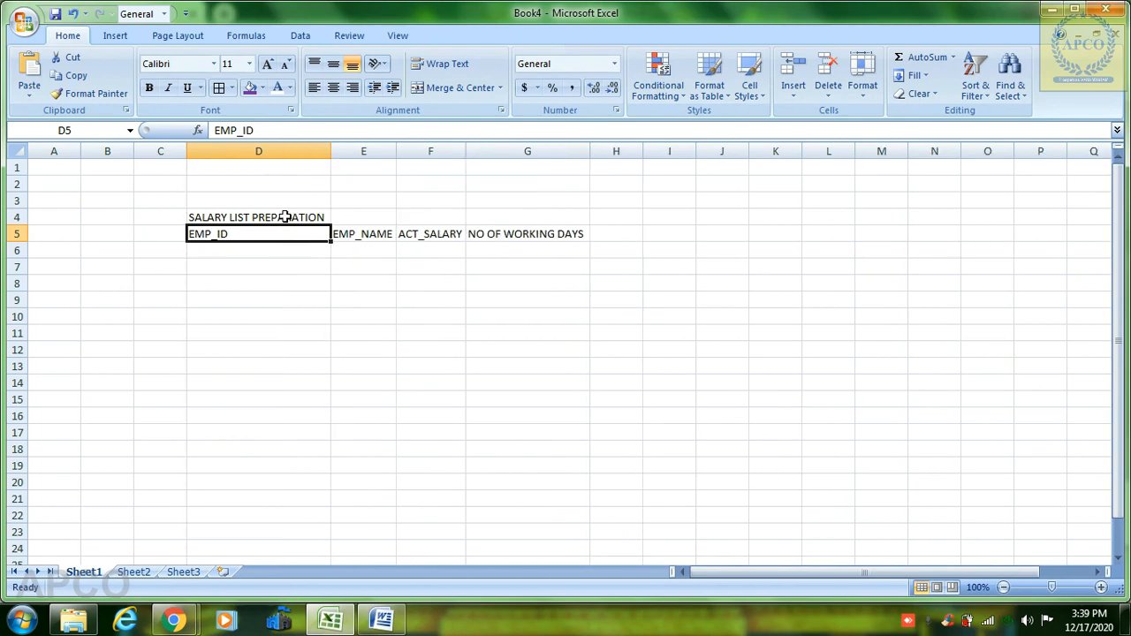
pyautogui.moveTo(330, 147); pyautogui.dragTo(245, 163)
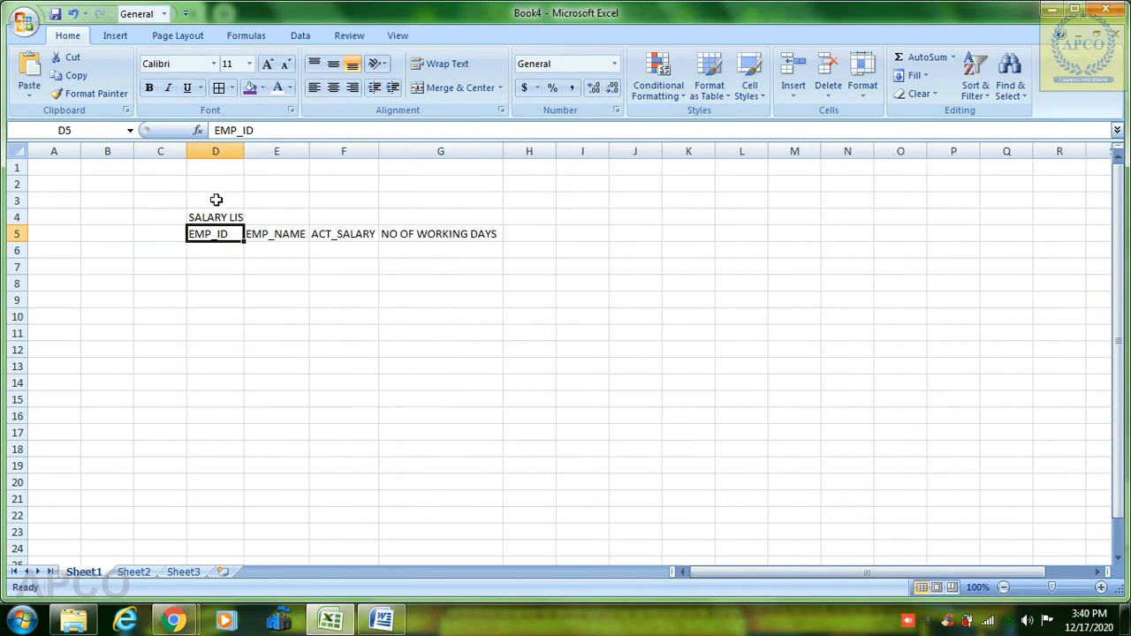
# - Enter the heading CURRENT SALARY in cell H5 and auto-fit column H to it
pyautogui.click(217, 218)
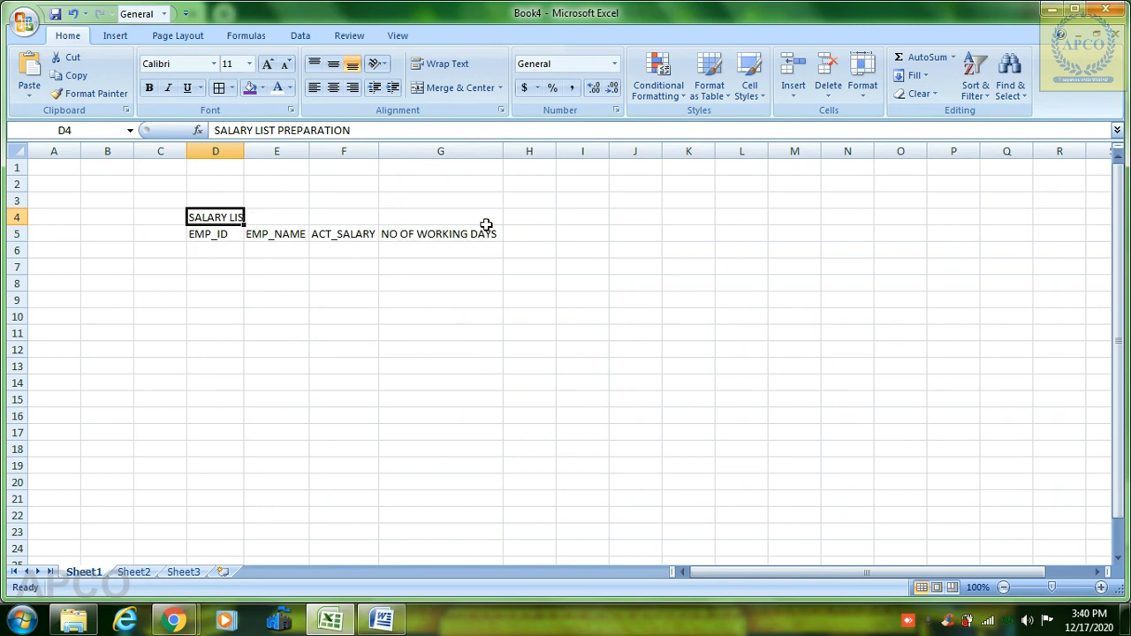
pyautogui.click(530, 215)
pyautogui.click(519, 235)
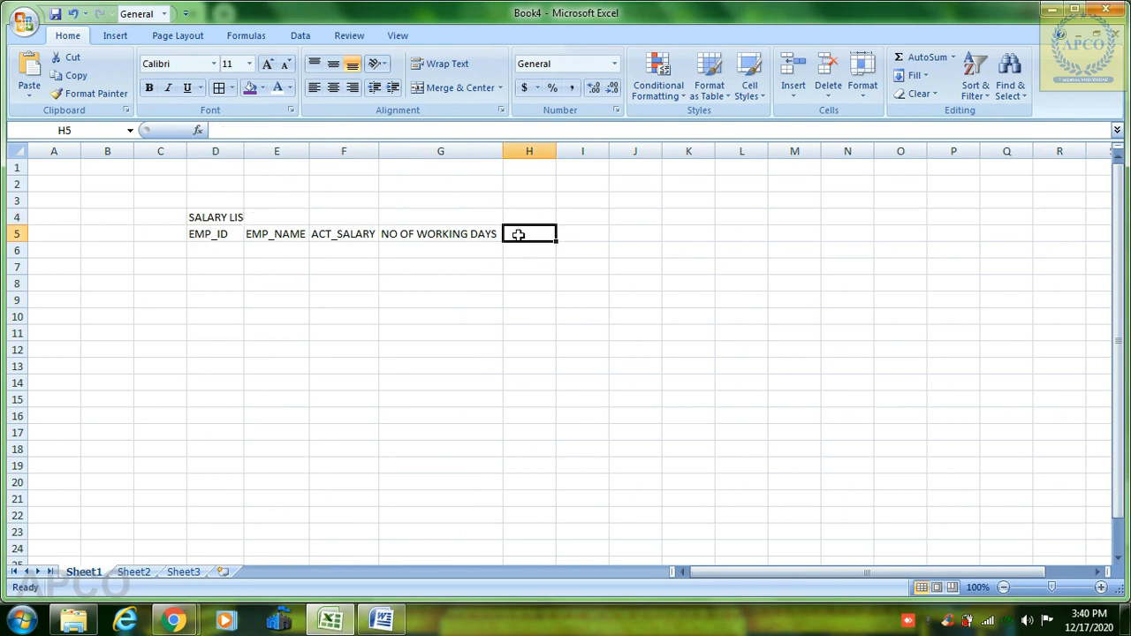
pyautogui.write('CURRENT')
pyautogui.click(521, 234)
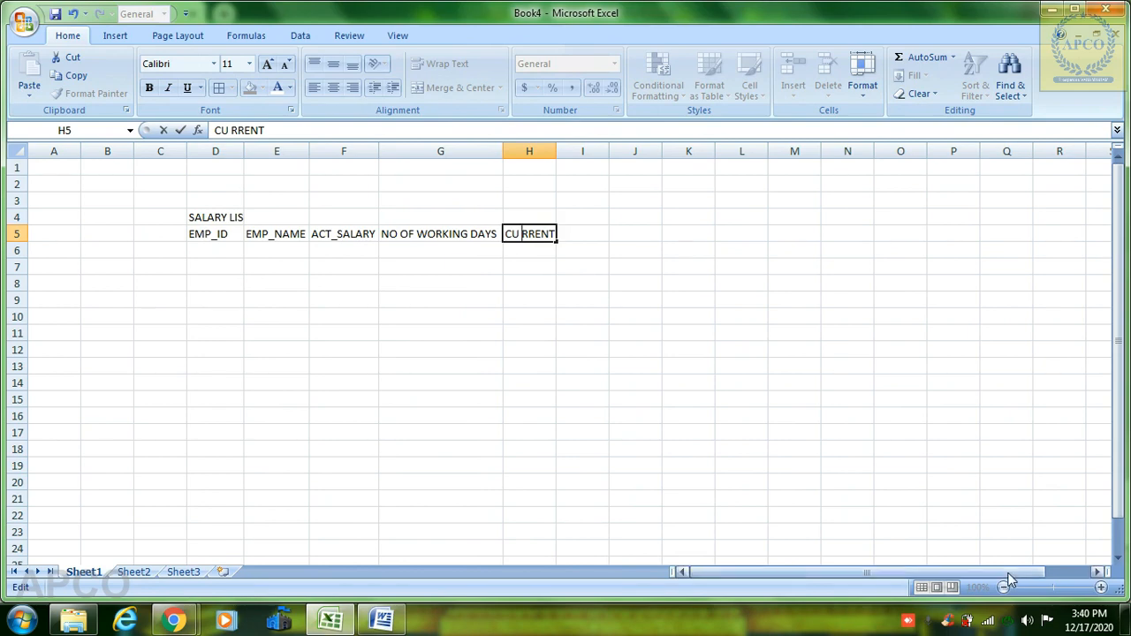
pyautogui.press('BackSpace')
pyautogui.write('SALAR')
pyautogui.scroll(-20, 1010, 579)
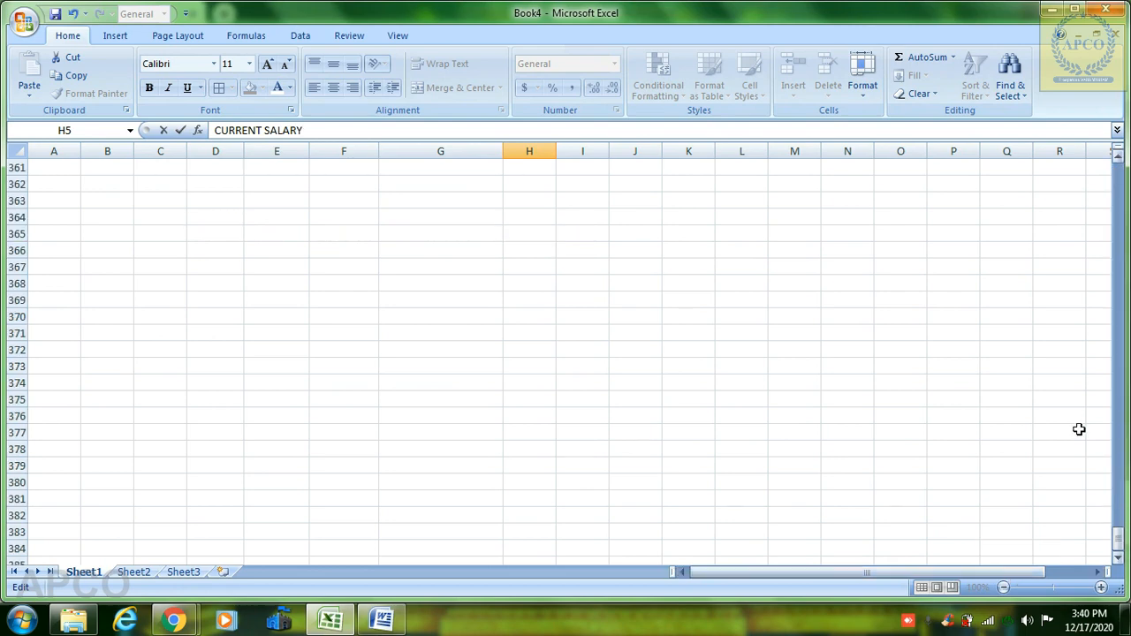
pyautogui.scroll(6, 927, 395)
pyautogui.scroll(20, 927, 395)
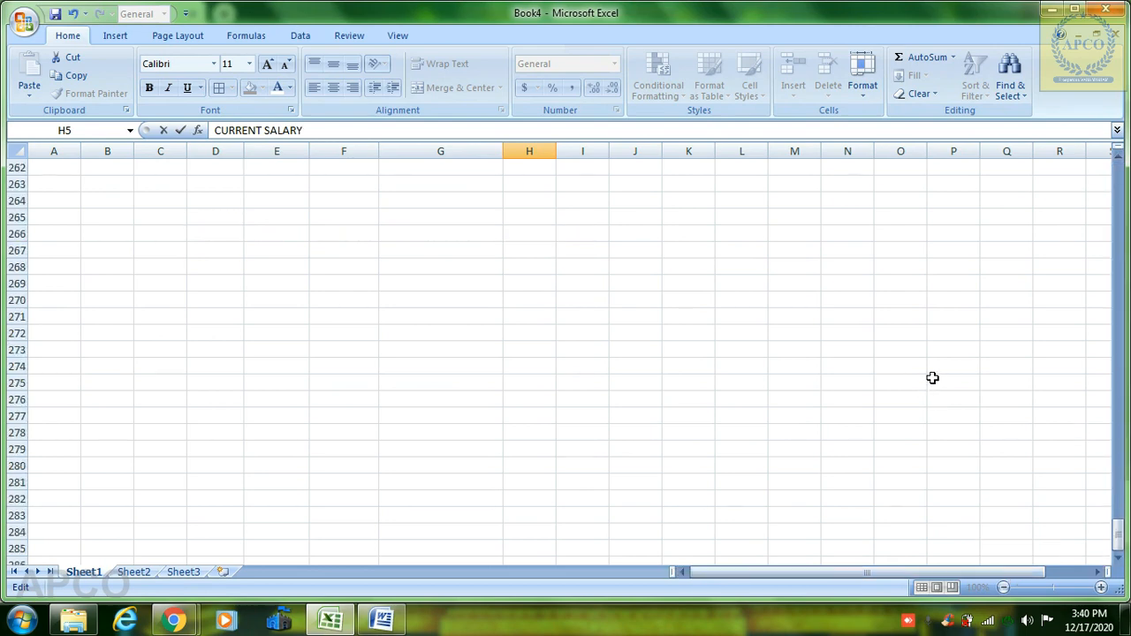
pyautogui.click(869, 348)
pyautogui.moveTo(1117, 531); pyautogui.dragTo(1121, 157)
pyautogui.click(564, 235)
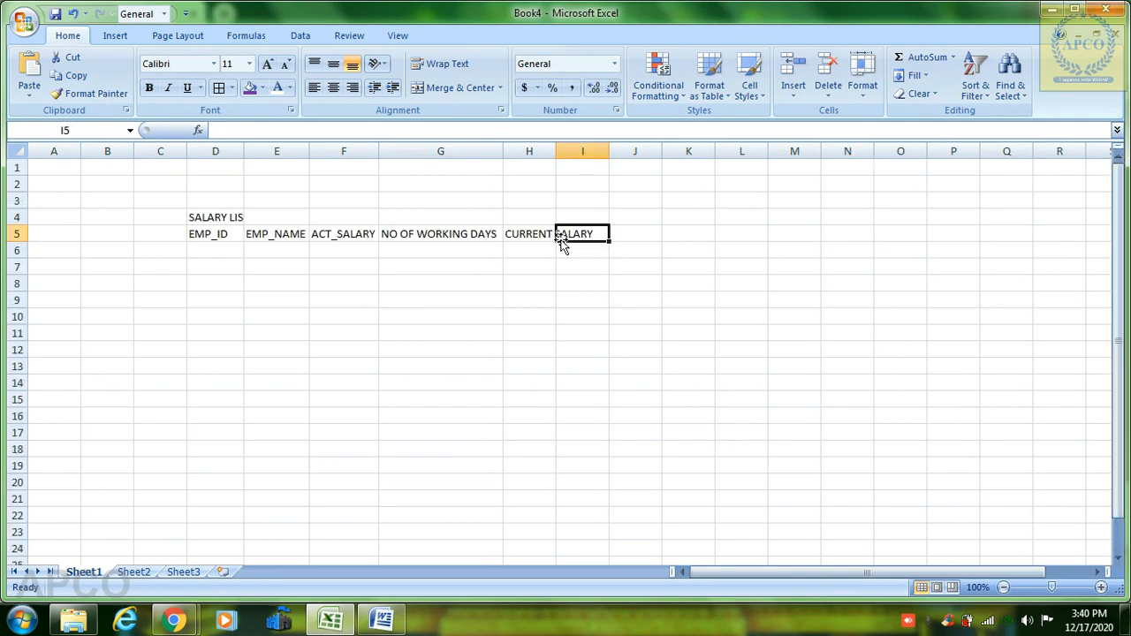
pyautogui.click(537, 234)
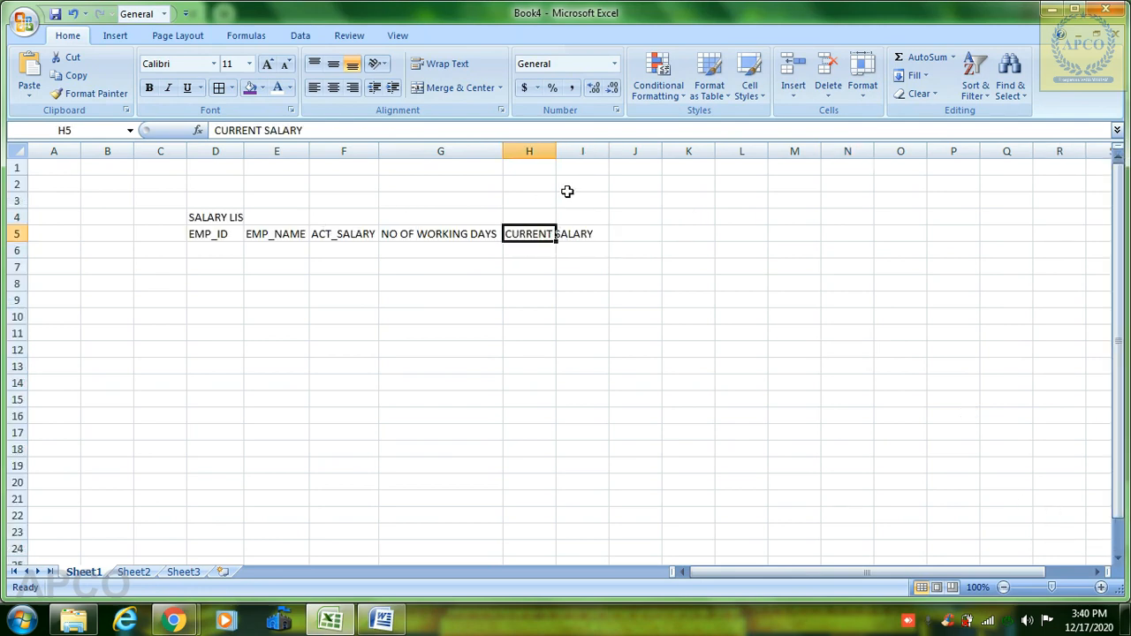
pyautogui.doubleClick(556, 152)
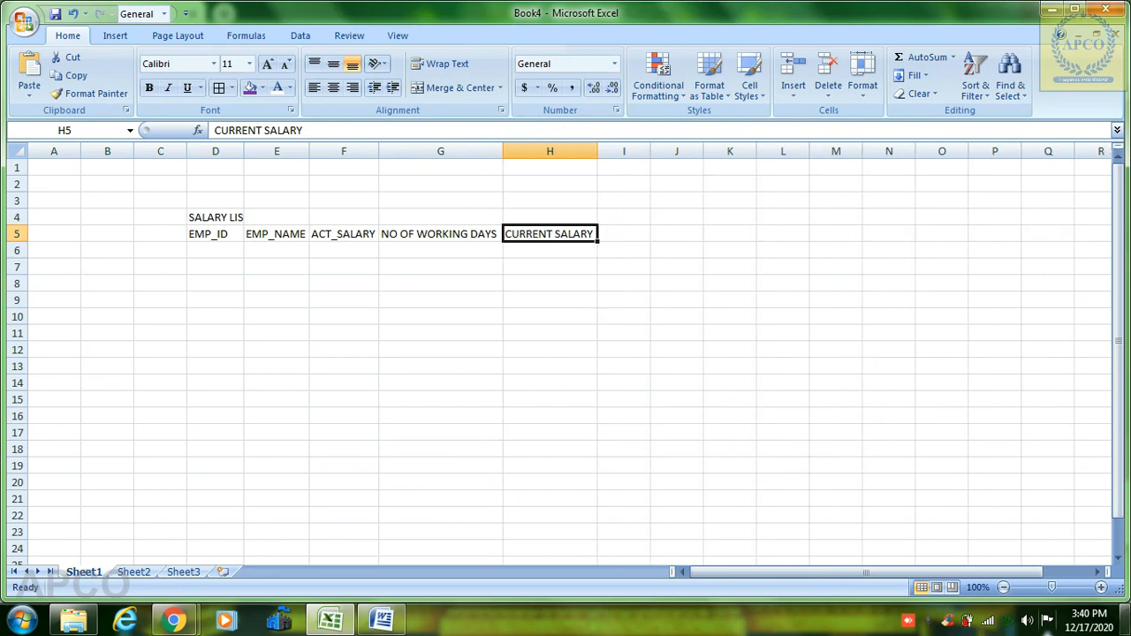
# - Merge and center the title SALARY LIST PREPARATION across cells D4 to H4, keeping only the upper-left data
pyautogui.click(217, 222)
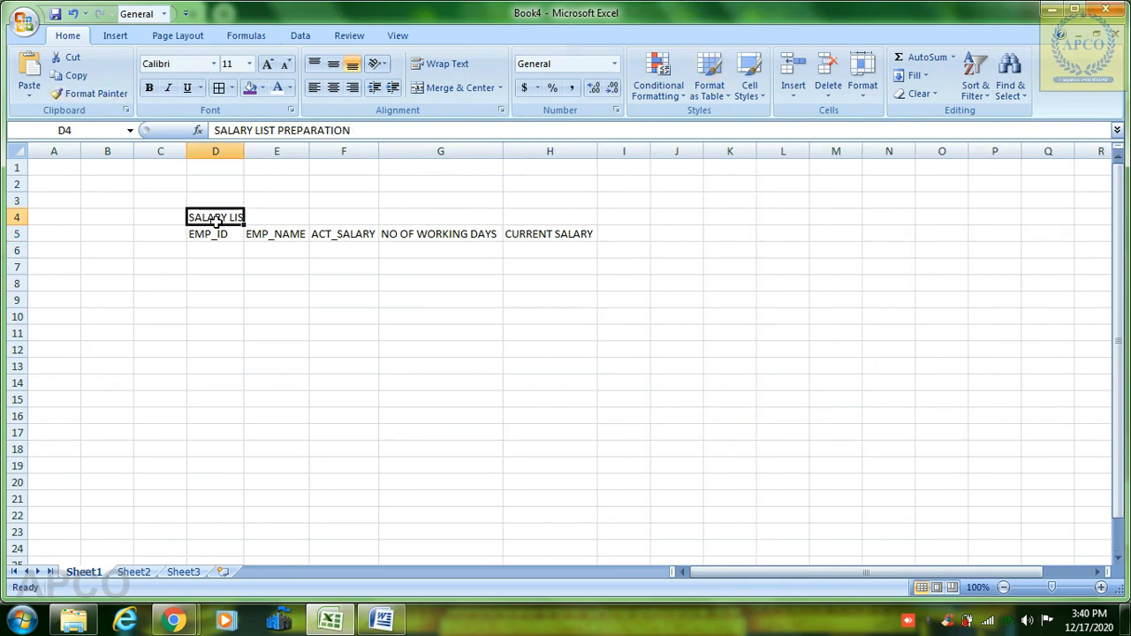
pyautogui.keyDown('shift'); pyautogui.click(544, 219); pyautogui.keyUp('shift')
pyautogui.click(461, 87)
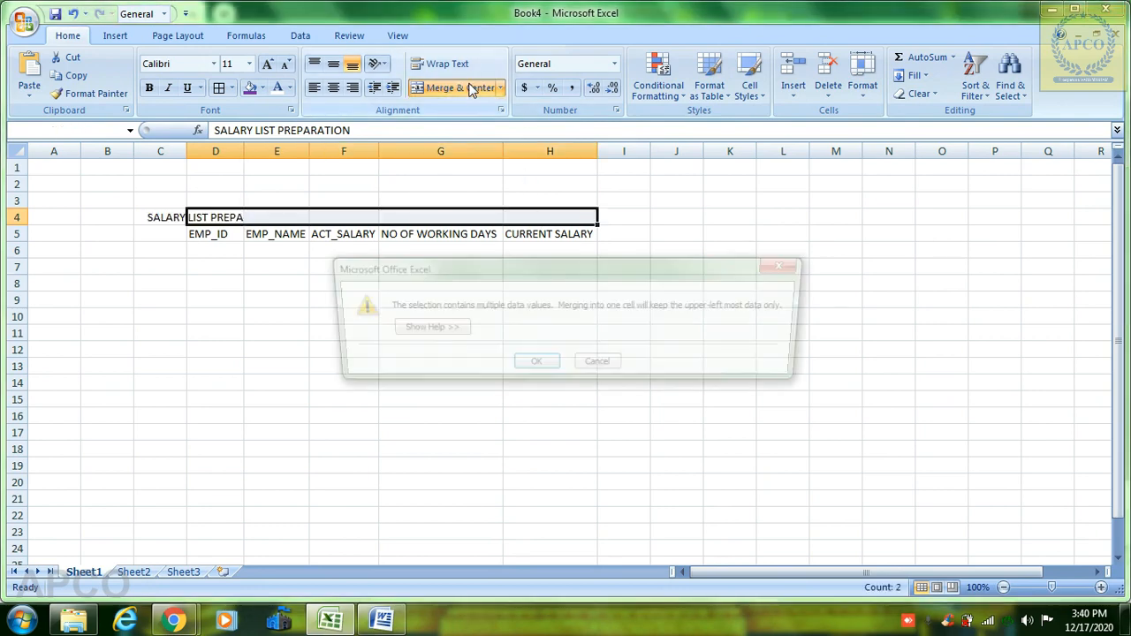
pyautogui.press('Return')
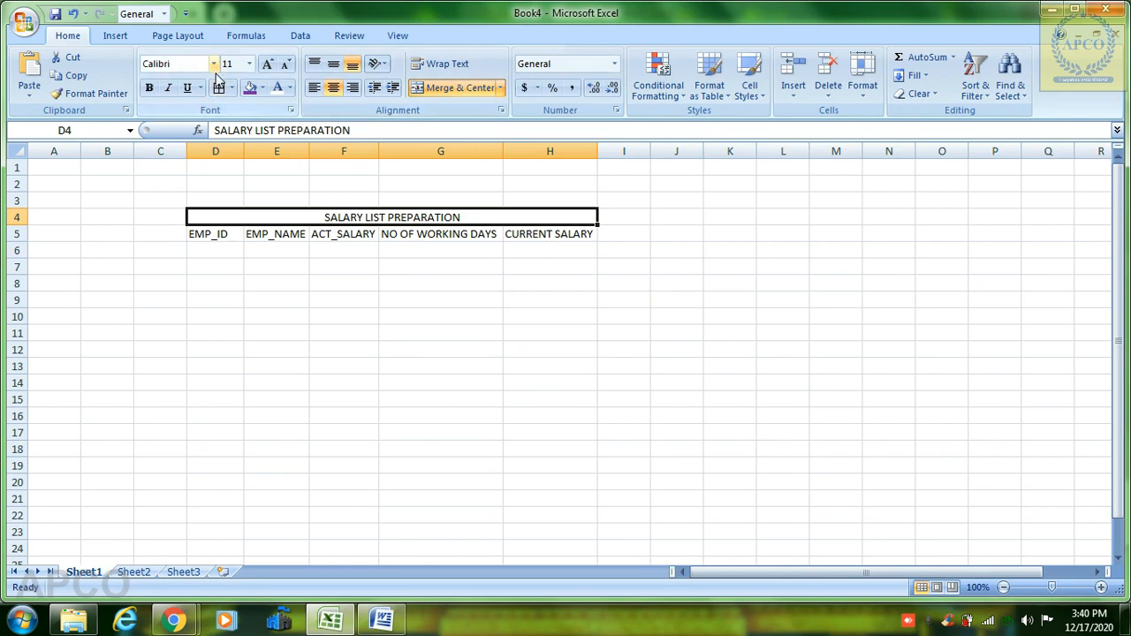
# - Make the merged title in row 4 bold and set its font size to 16
pyautogui.click(150, 87)
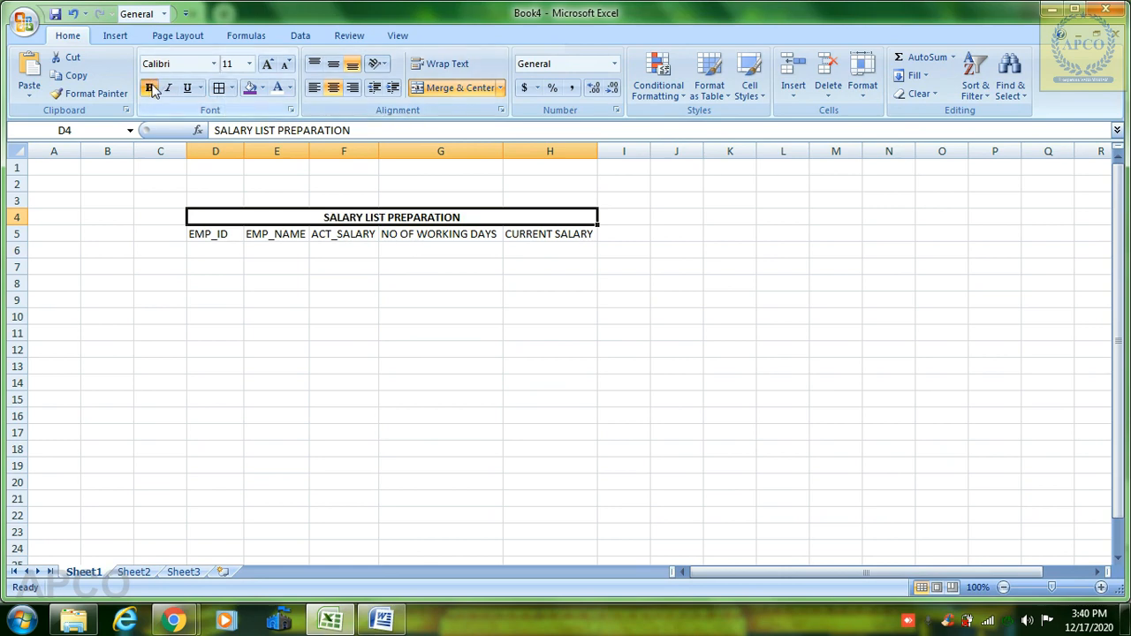
pyautogui.click(249, 64)
pyautogui.click(229, 166)
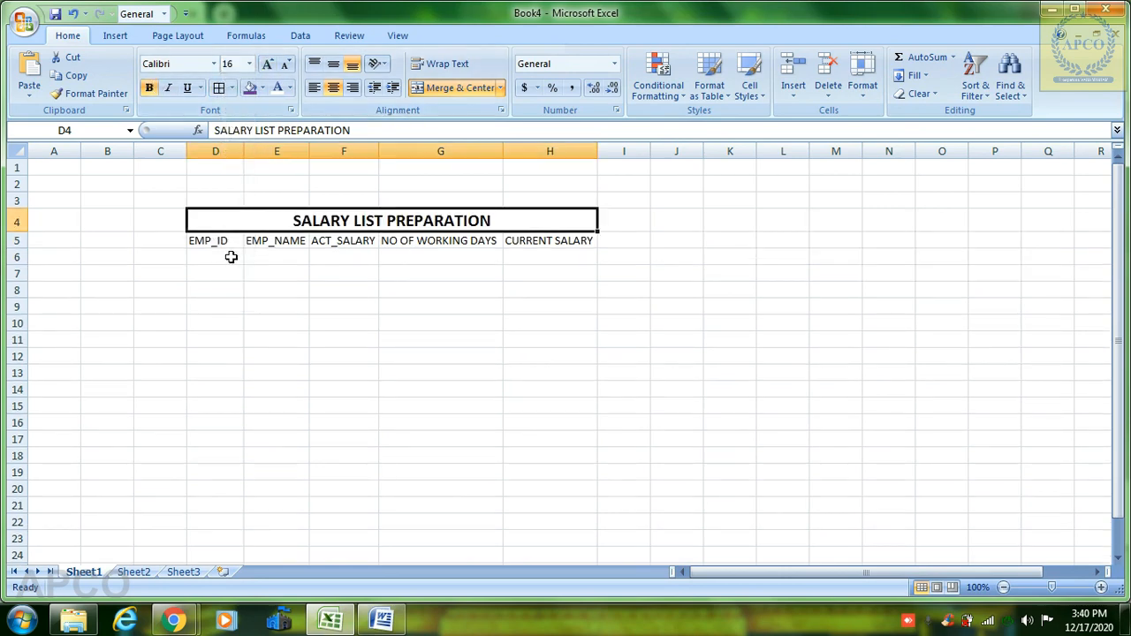
# - Make the headings in D5 to H5 bold and apply all borders to them
pyautogui.moveTo(206, 241); pyautogui.dragTo(570, 239)
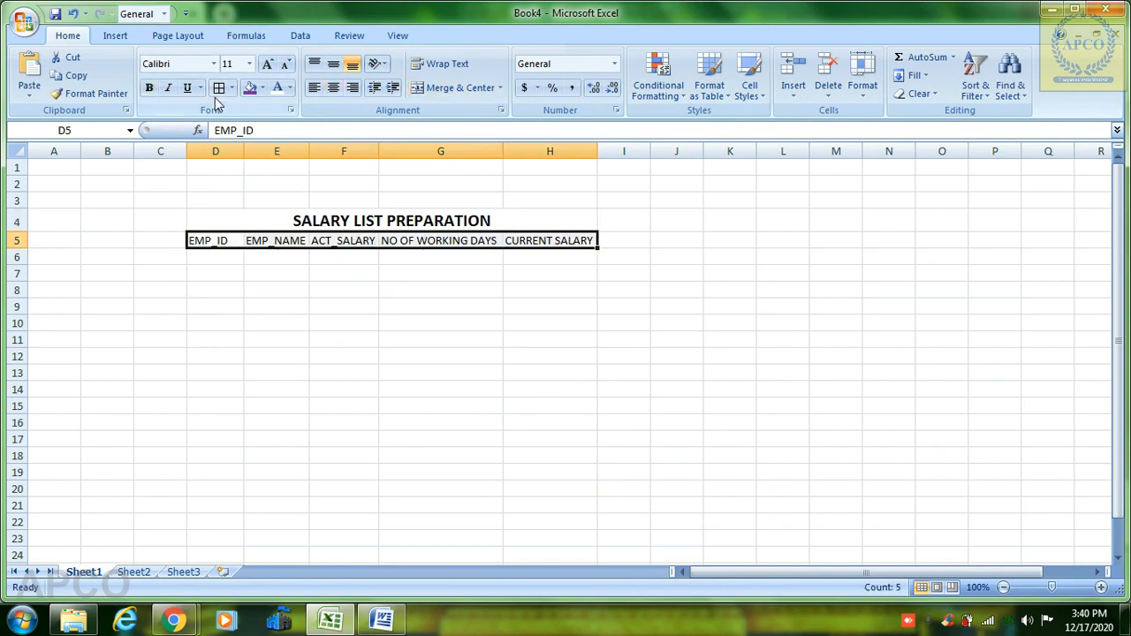
pyautogui.click(150, 87)
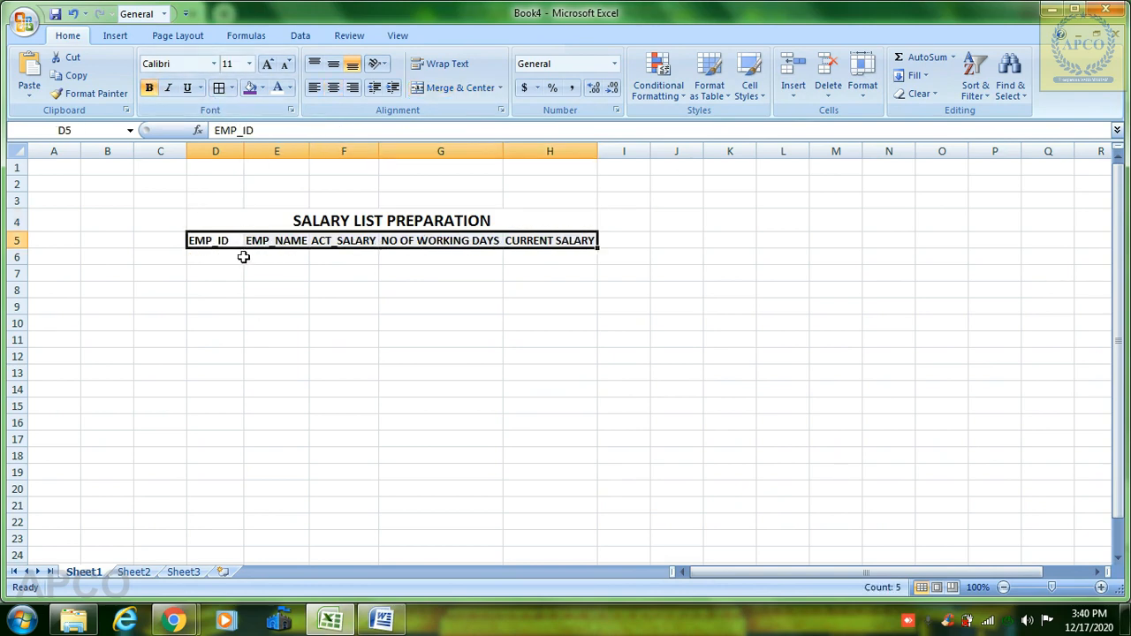
pyautogui.click(219, 88)
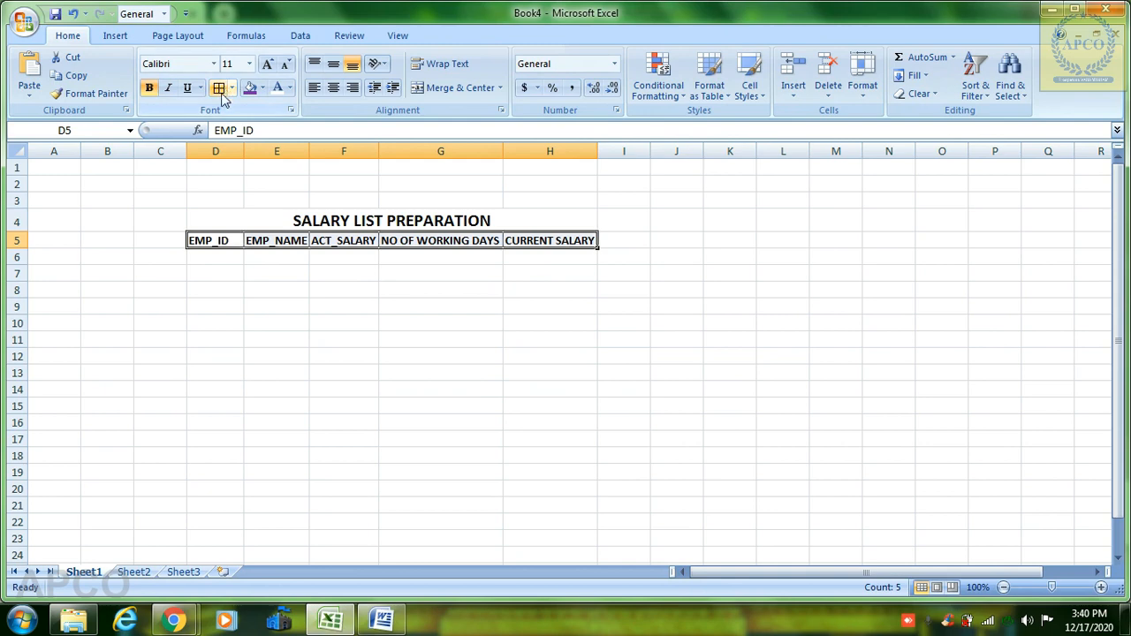
# - Apply all borders to the empty data range D6 to H13 below the headings
pyautogui.click(210, 265)
pyautogui.moveTo(209, 265); pyautogui.dragTo(509, 370)
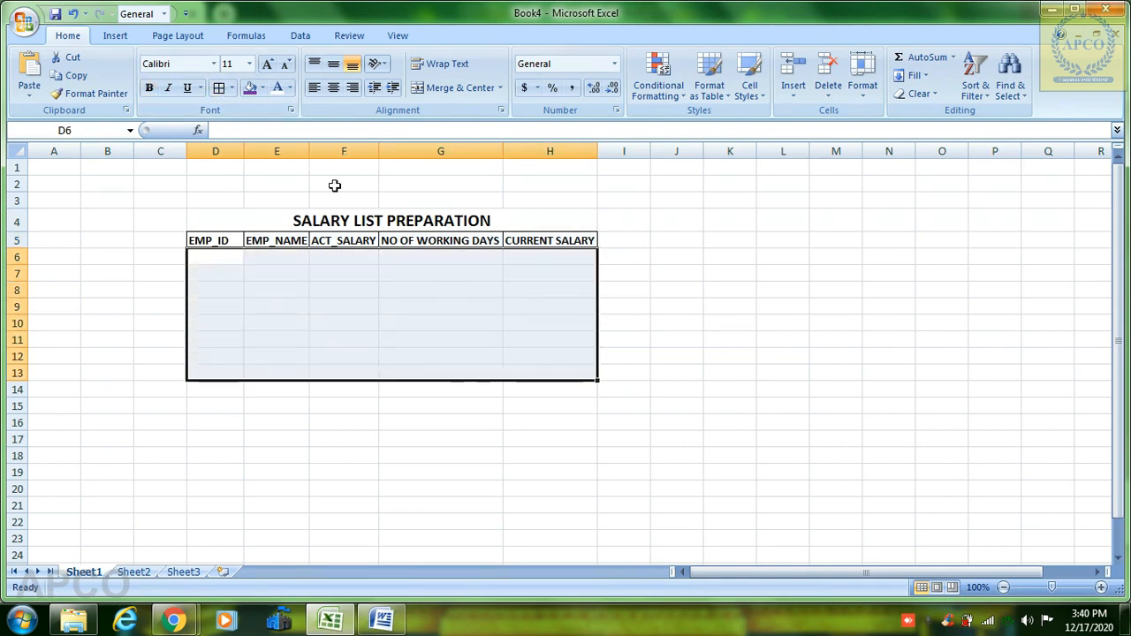
pyautogui.click(219, 88)
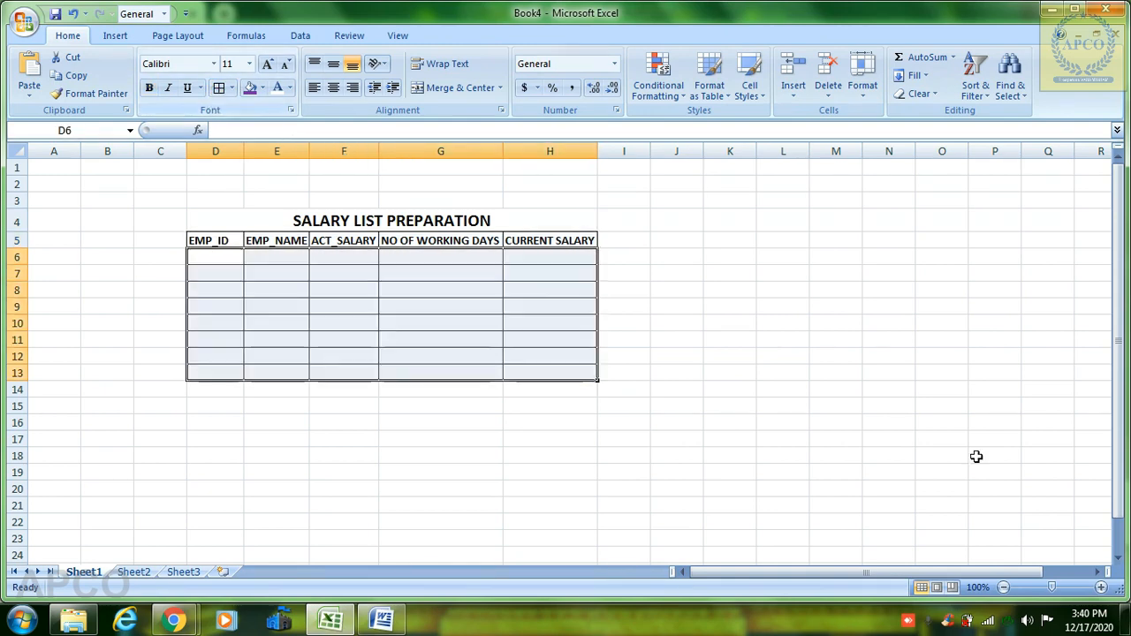
# - Widen column H slightly so the CURRENT SALARY heading has extra room
pyautogui.click(1101, 588)
pyautogui.click(1101, 588)
pyautogui.click(1101, 587)
pyautogui.click(1101, 587)
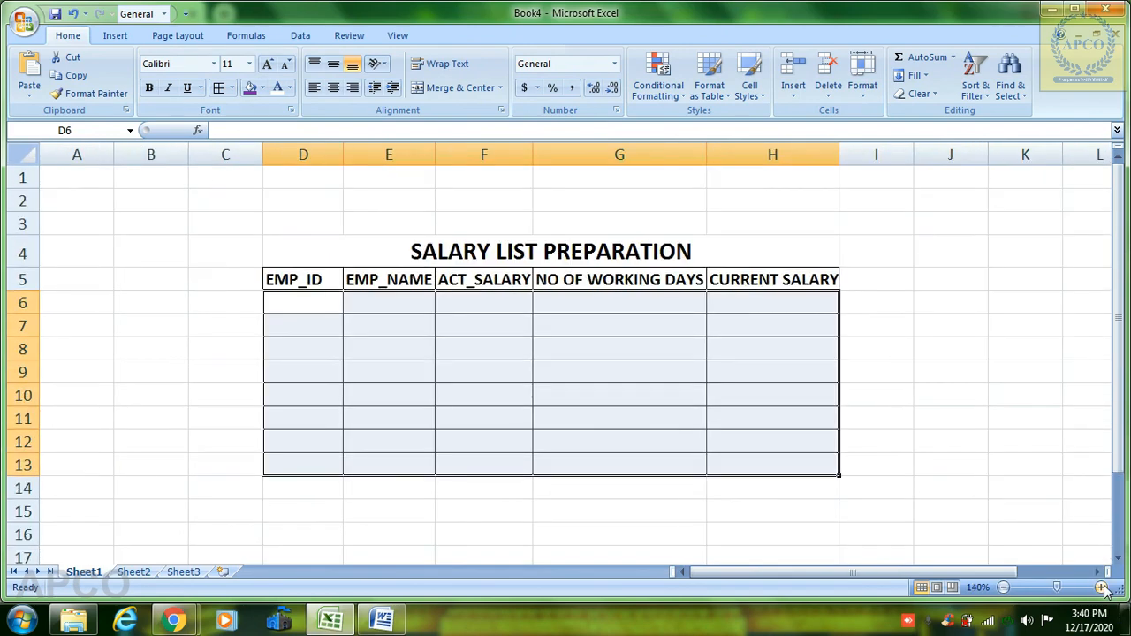
pyautogui.click(1101, 588)
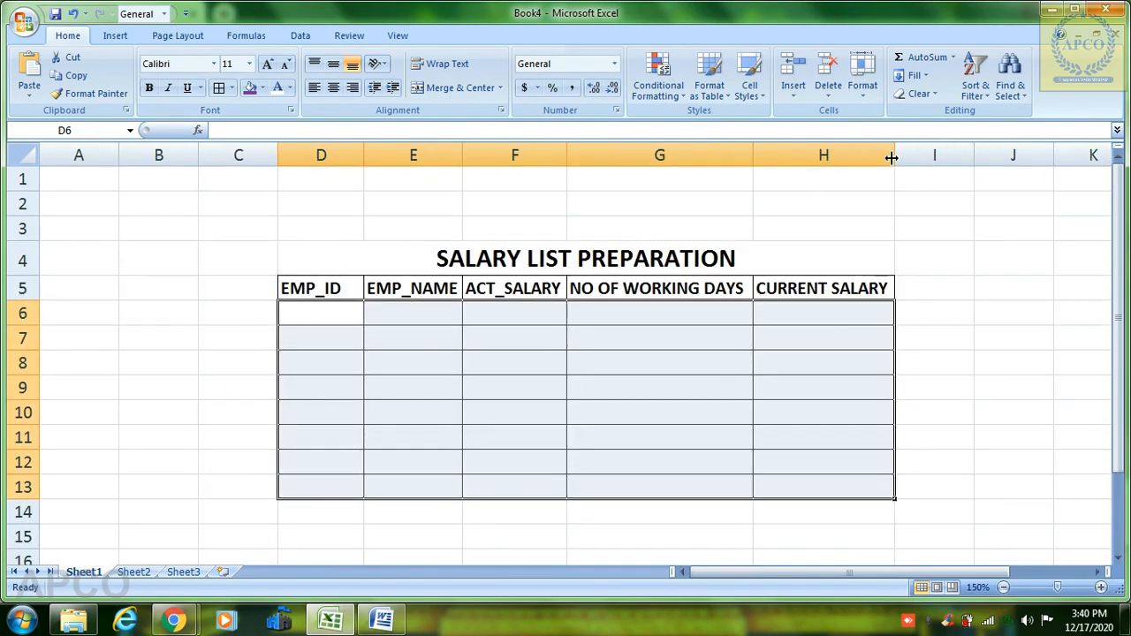
pyautogui.moveTo(891, 157); pyautogui.dragTo(921, 159)
# - Fill row 6 with EMP_ID 101, EMP_NAME AAA, ACT_SALARY 25000 and 29 working days, leaving the current salary empty
pyautogui.click(670, 332)
pyautogui.click(312, 309)
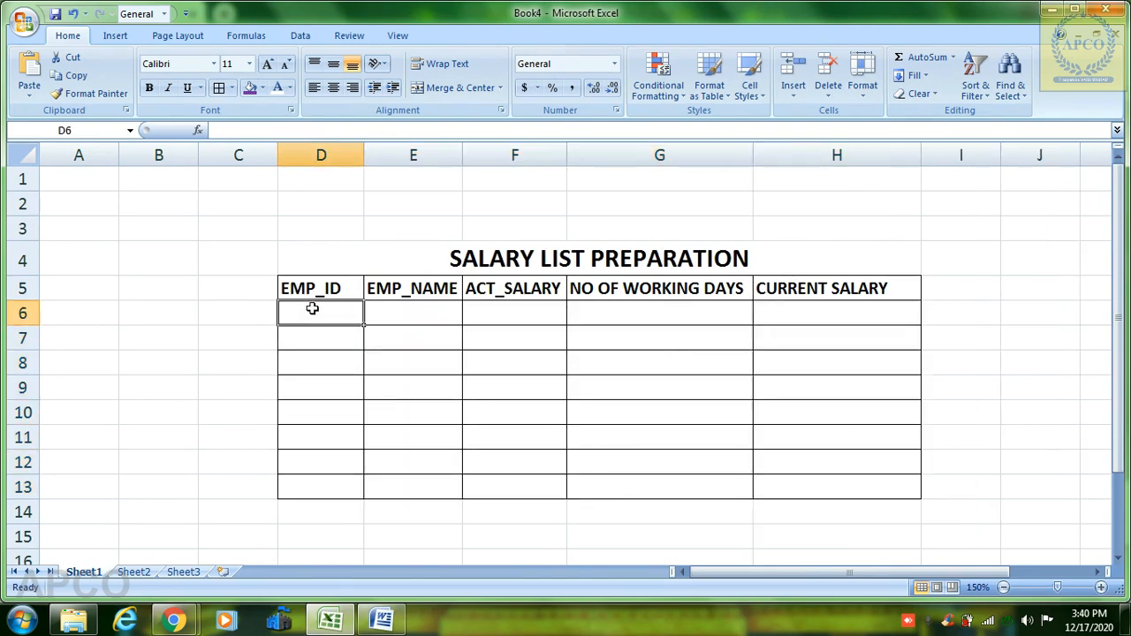
pyautogui.write('101')
pyautogui.press('Tab')
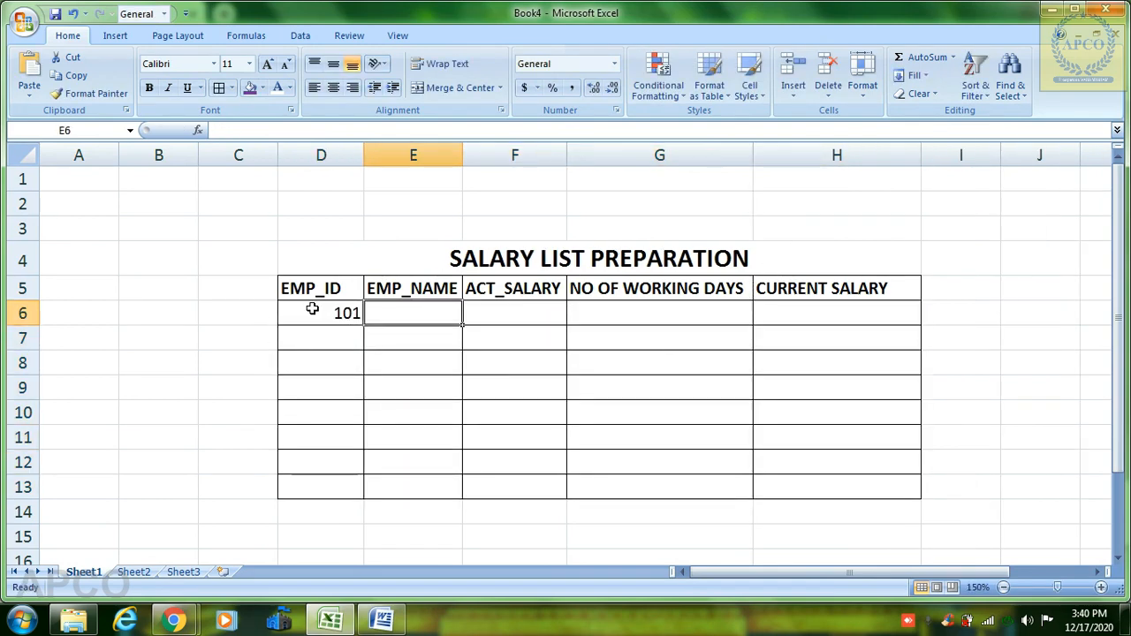
pyautogui.write('AAA')
pyautogui.press('Tab')
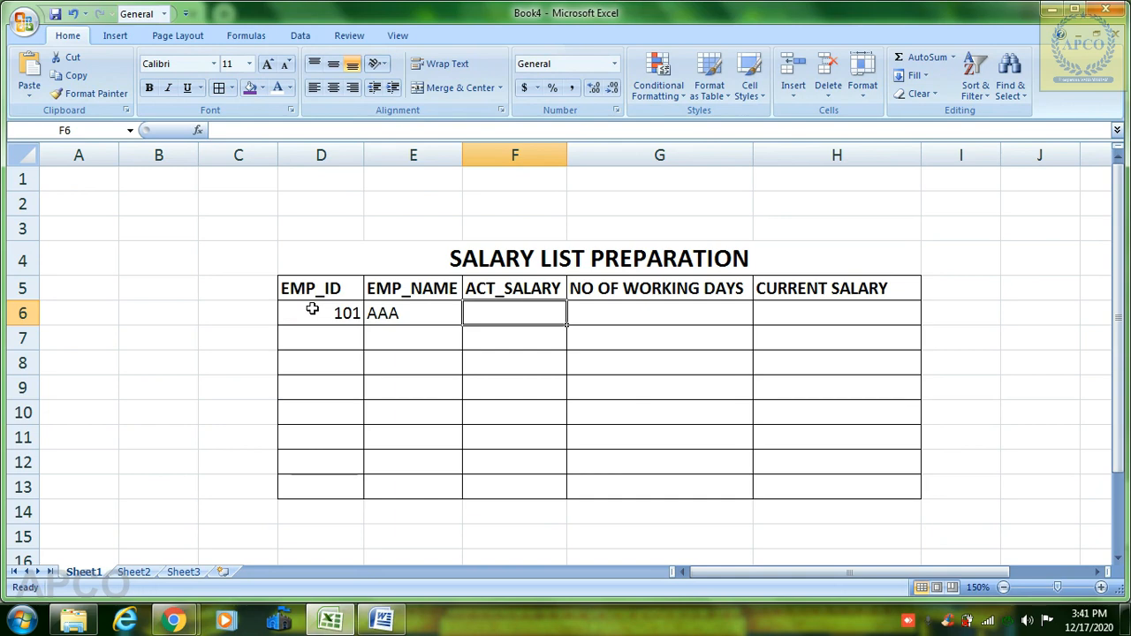
pyautogui.write('25000')
pyautogui.press('Tab')
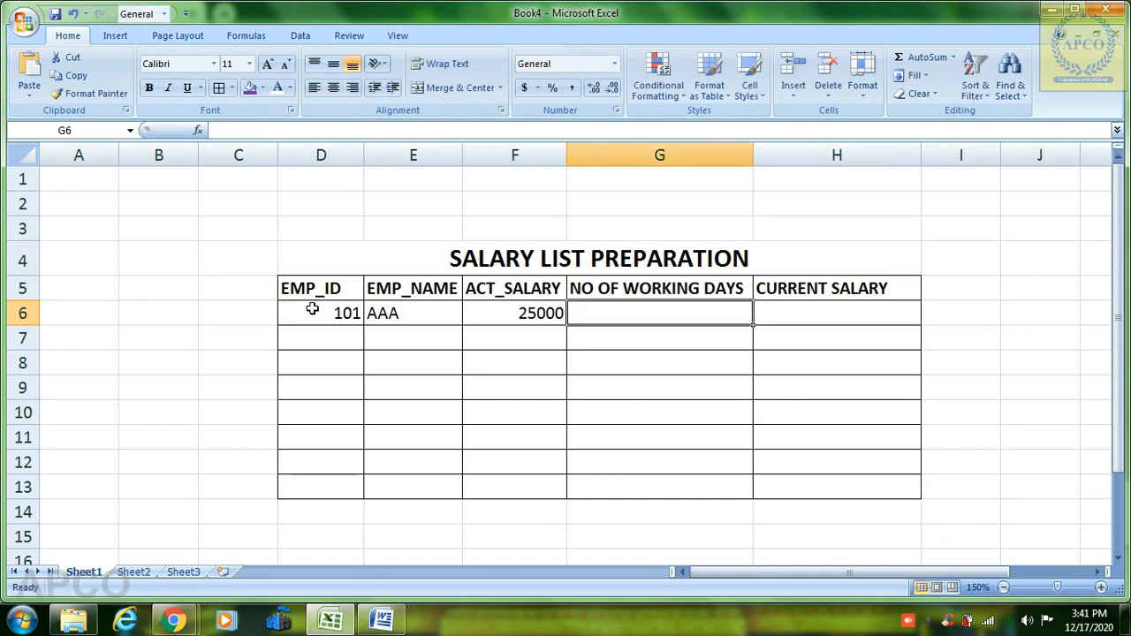
pyautogui.write('29')
pyautogui.press('Tab')
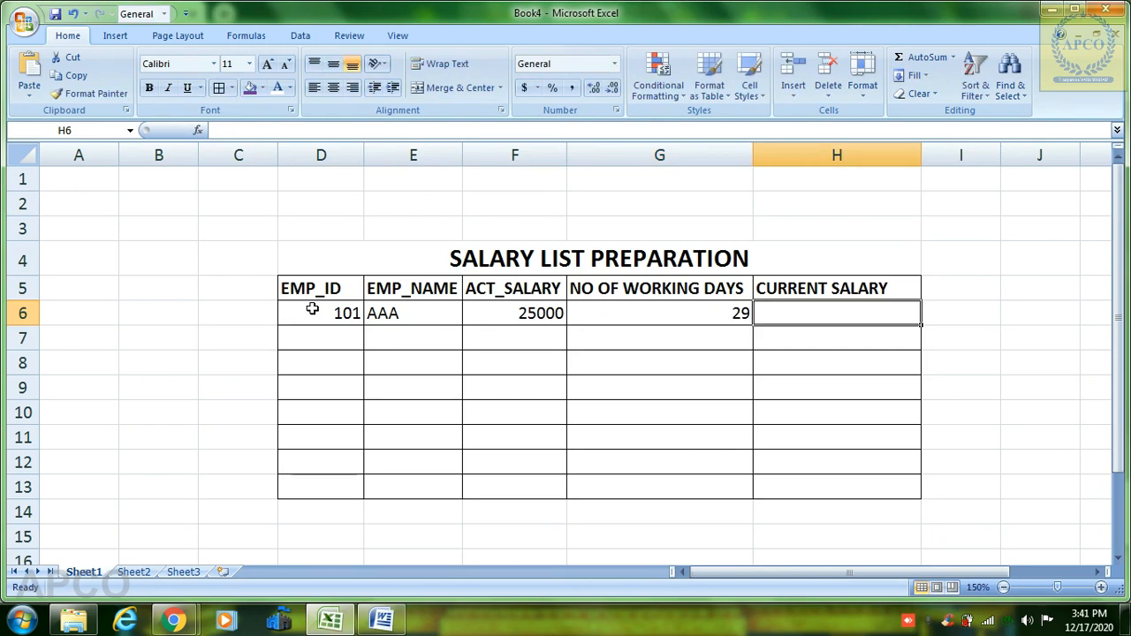
pyautogui.press('Return')
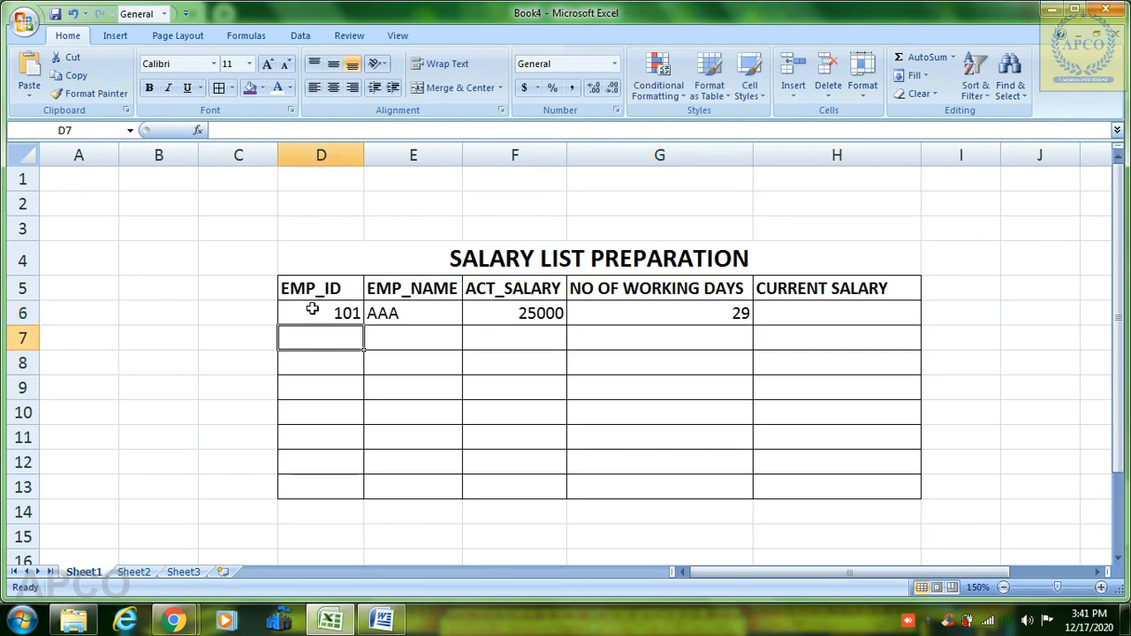
# - Fill row 7 with EMP_ID 102, EMP_NAME BBB, ACT_SALARY 15000 and 30 working days
pyautogui.write('012')
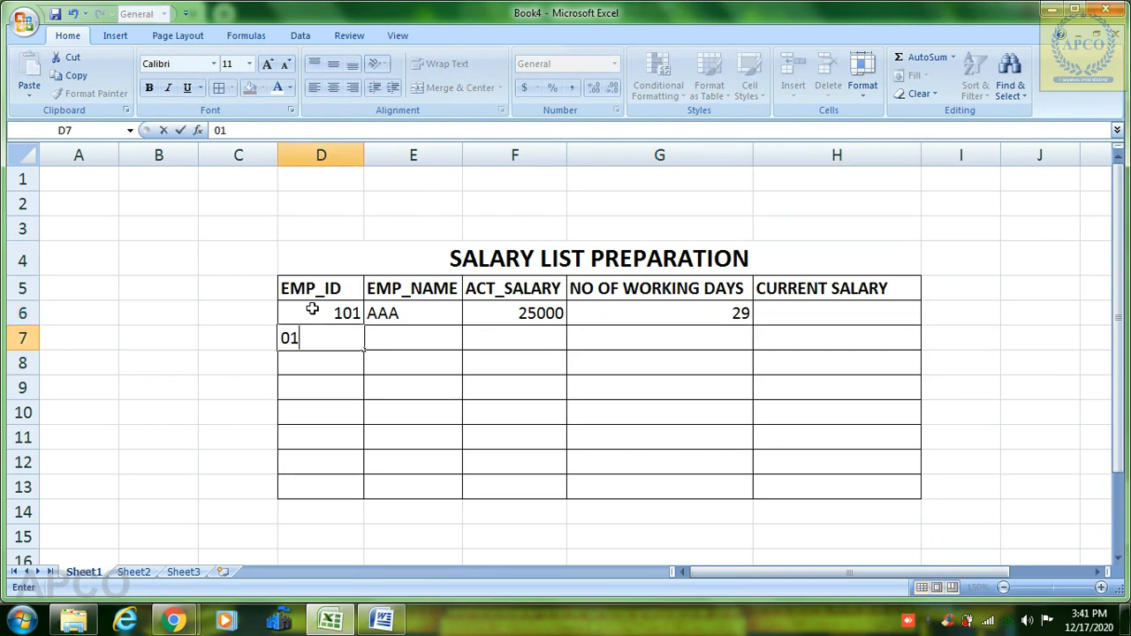
pyautogui.press('BackSpace')
pyautogui.press('BackSpace')
pyautogui.write('102')
pyautogui.press('Tab')
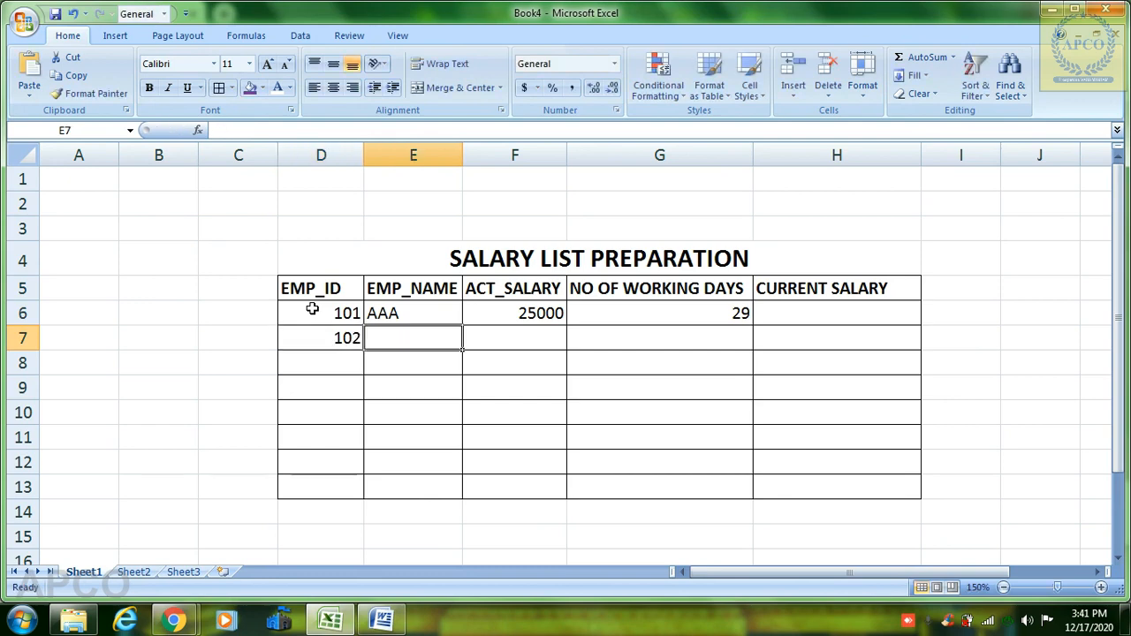
pyautogui.write('BBB')
pyautogui.press('Tab')
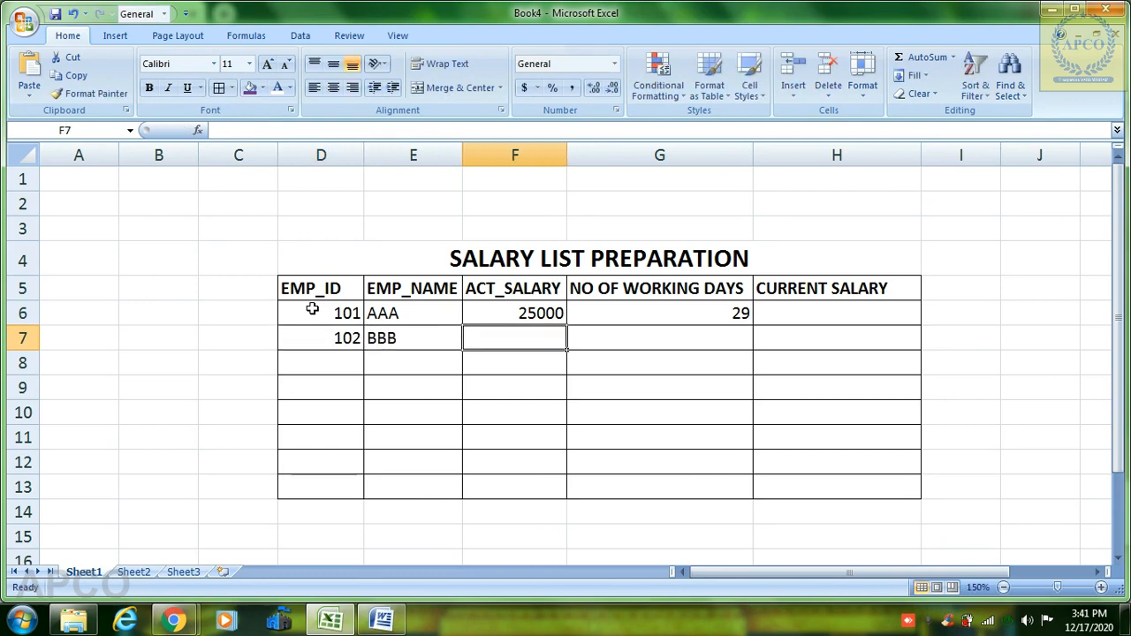
pyautogui.write('1500')
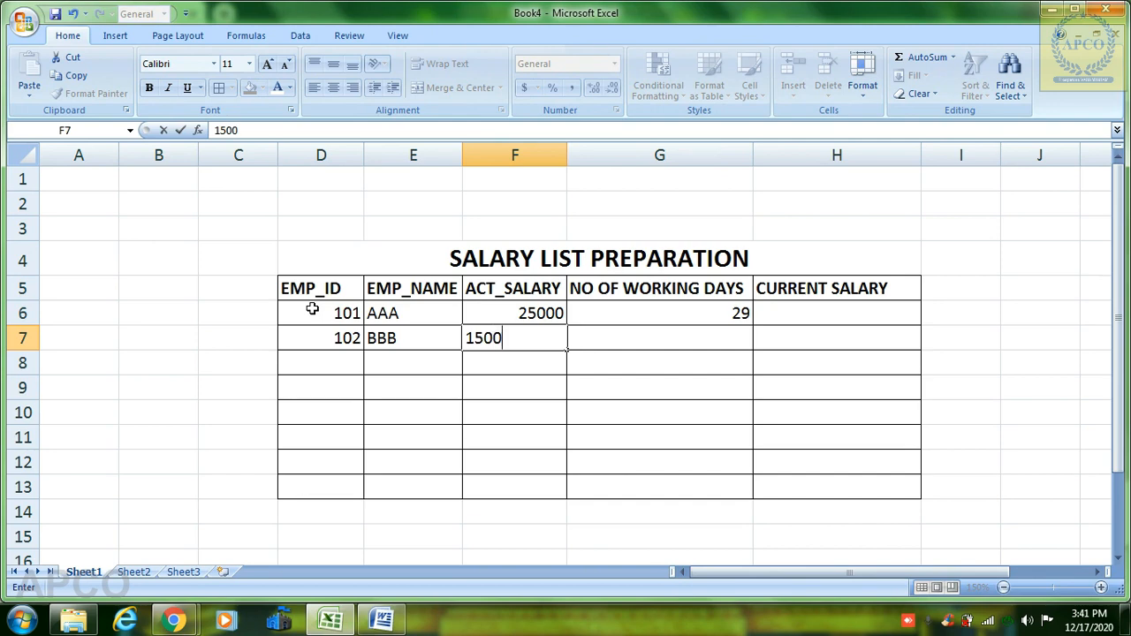
pyautogui.write('0')
pyautogui.press('Tab')
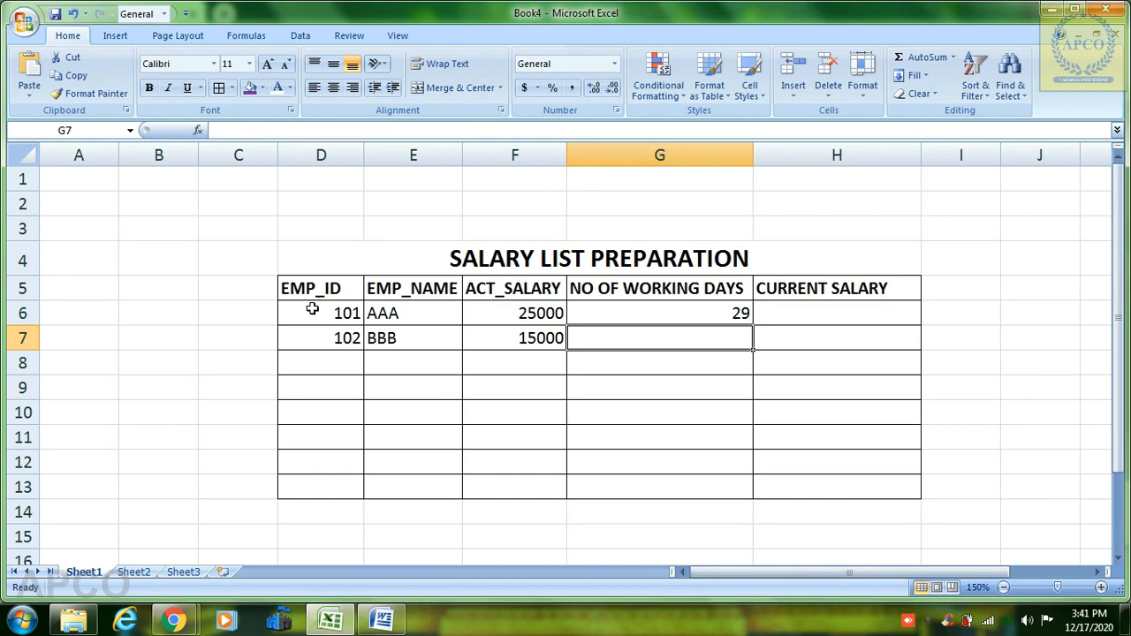
pyautogui.write('30')
pyautogui.press('Return')
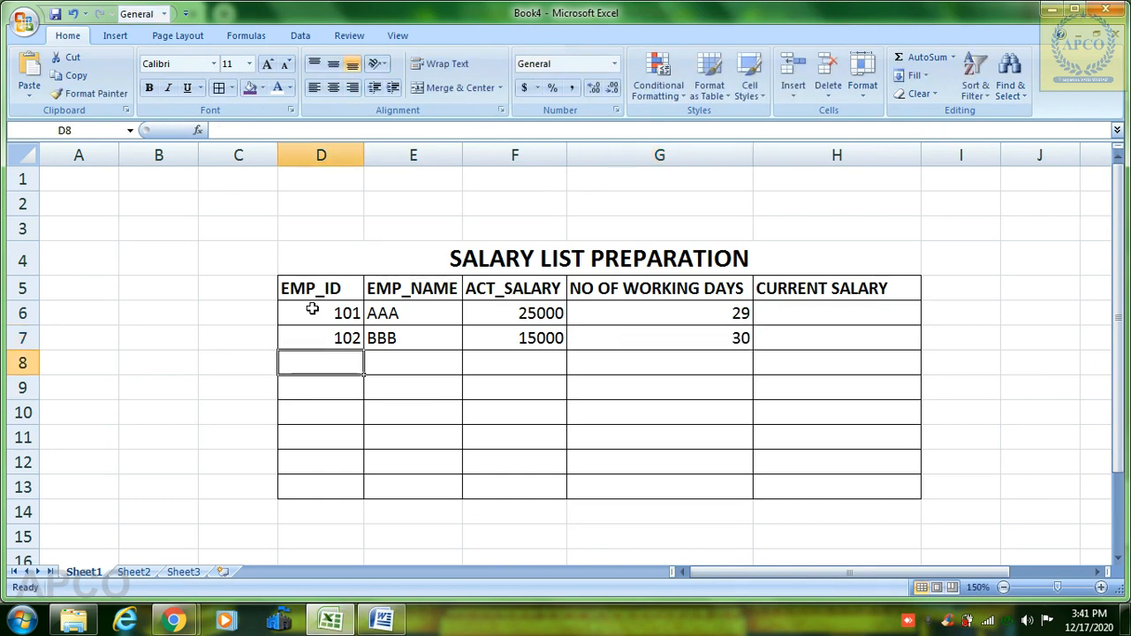
# - Fill row 8 with EMP_ID 103, EMP_NAME CCC and ACT_SALARY 12000, leaving the working days empty
pyautogui.write('103')
pyautogui.press('Tab')
pyautogui.write('CC')
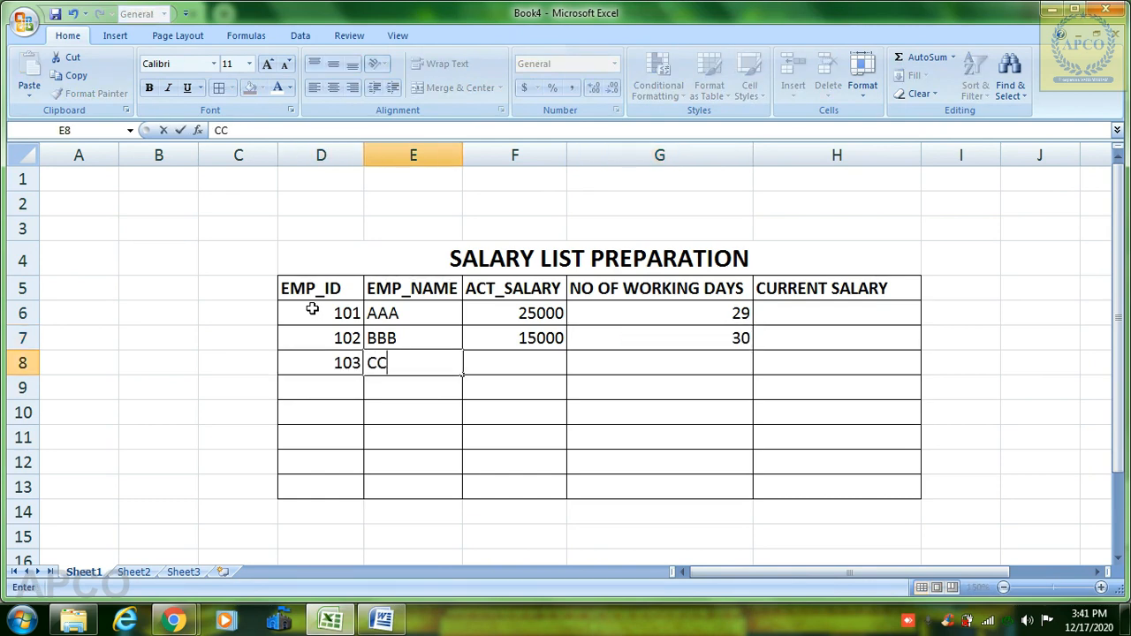
pyautogui.write('C')
pyautogui.press('Tab')
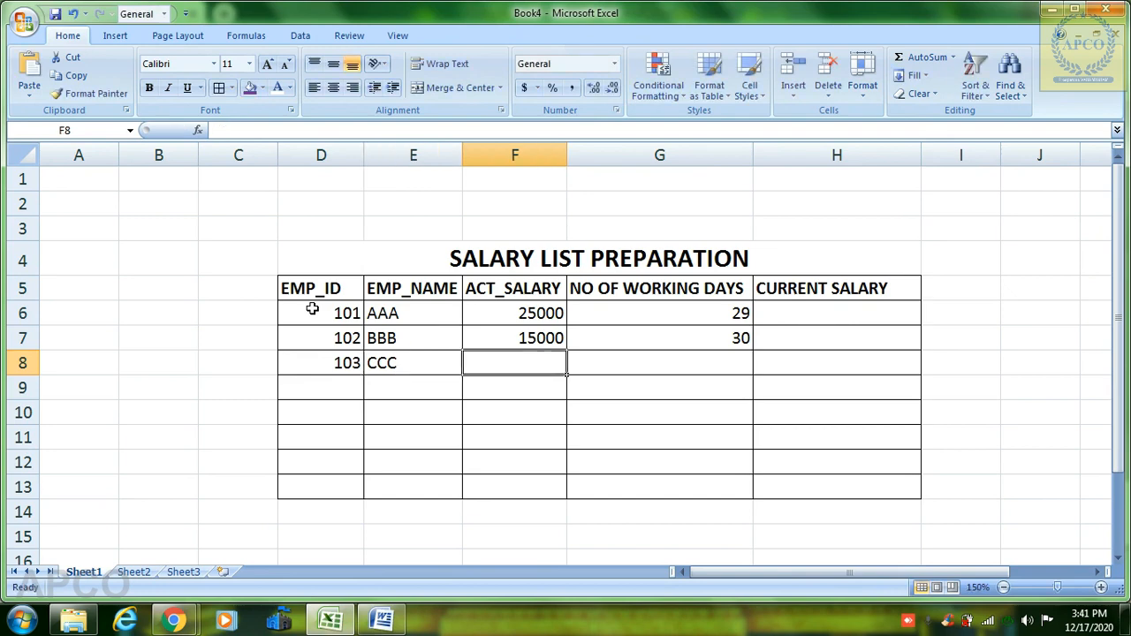
pyautogui.write('12000')
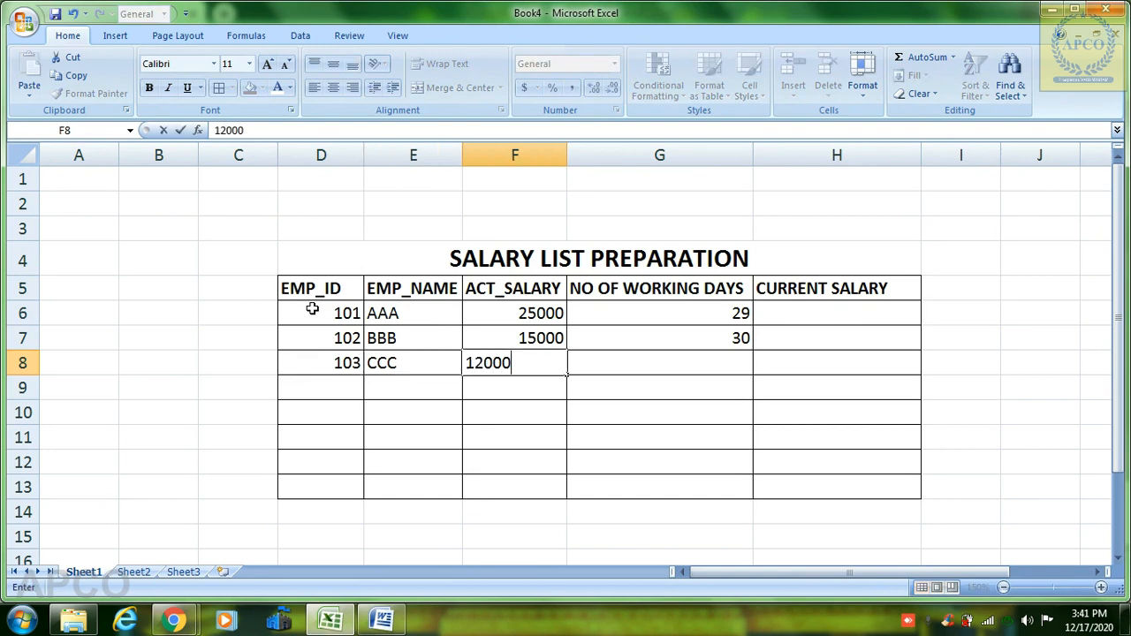
pyautogui.press('Return')
# - Fill row 9 with EMP_ID 104, EMP_NAME DDD and ACT_SALARY 9000
pyautogui.write('104')
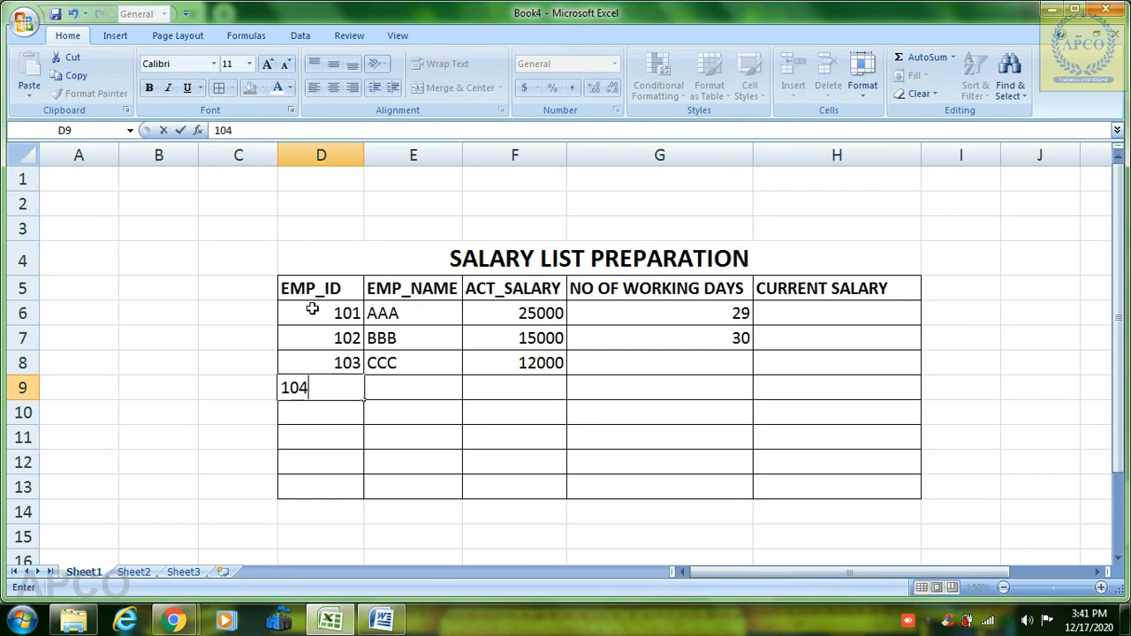
pyautogui.press('Tab')
pyautogui.write('DD')
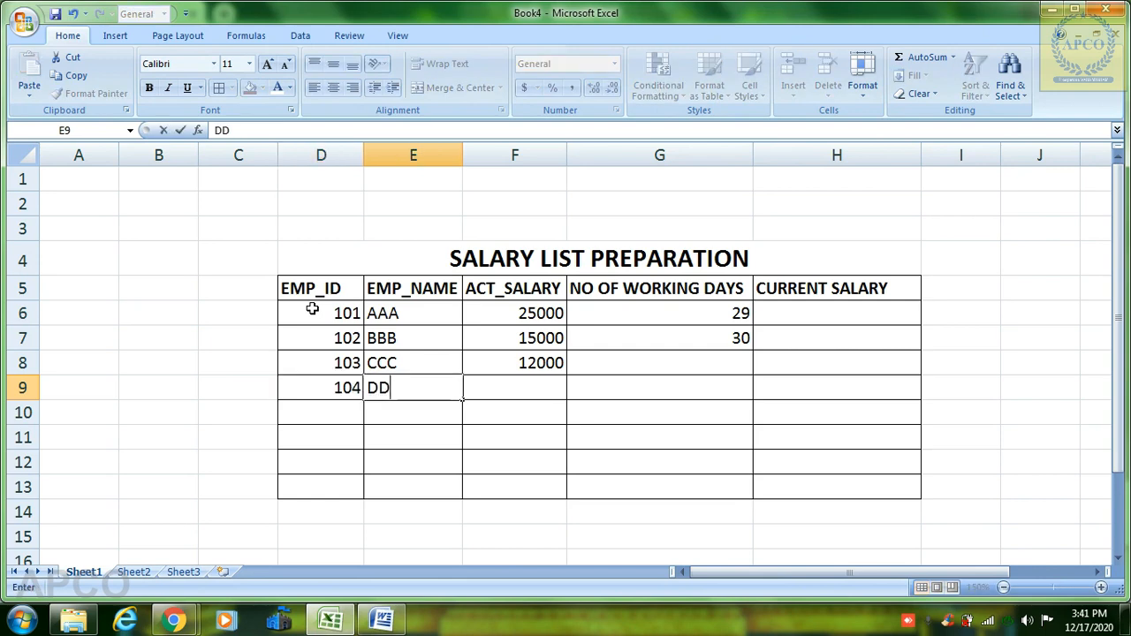
pyautogui.press('Tab')
pyautogui.hotkey('shift', 'Tab')
pyautogui.write('DDD')
pyautogui.press('Tab')
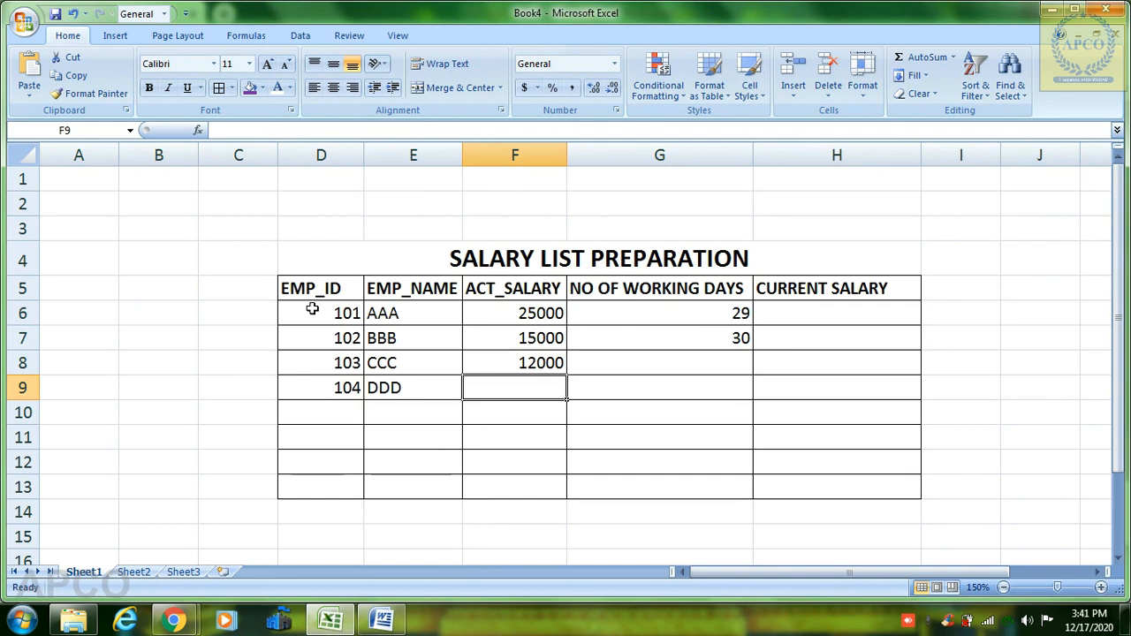
pyautogui.write('9000')
pyautogui.press('Return')
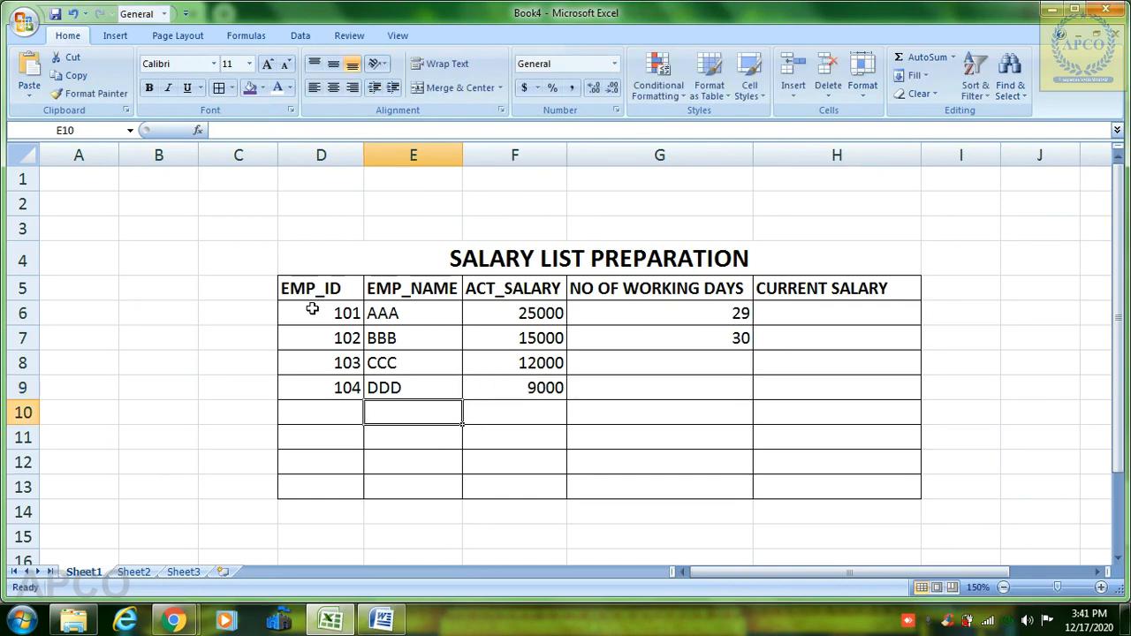
# - Fill row 10 with EMP_ID 105, EMP_NAME EEE and ACT_SALARY 8000
pyautogui.press('Left')
pyautogui.write('105')
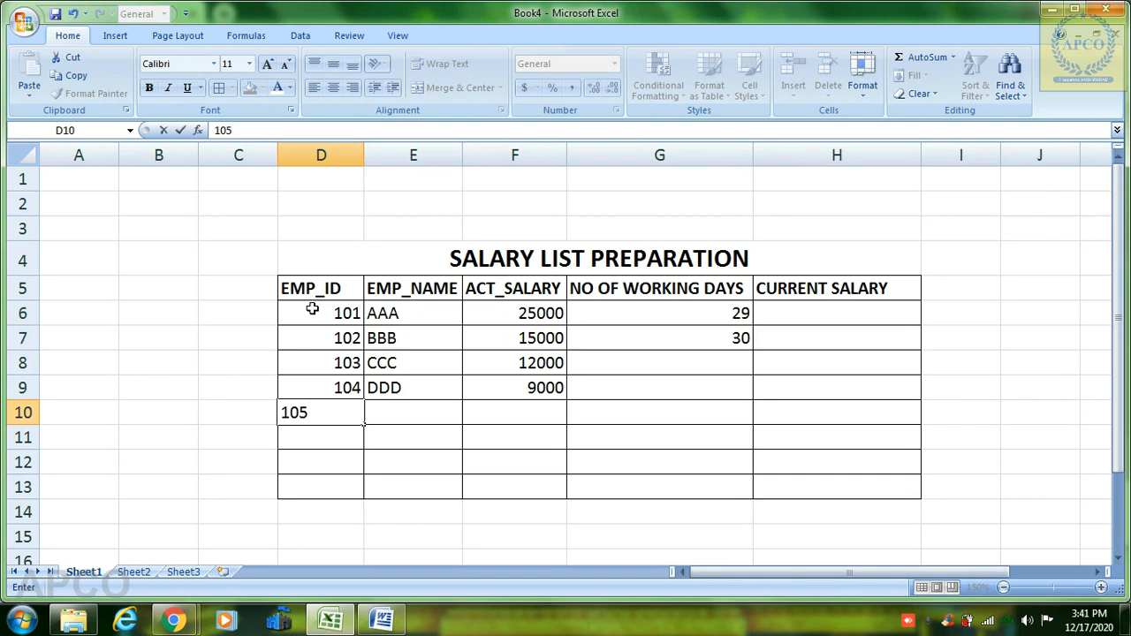
pyautogui.press('Tab')
pyautogui.write('EEE')
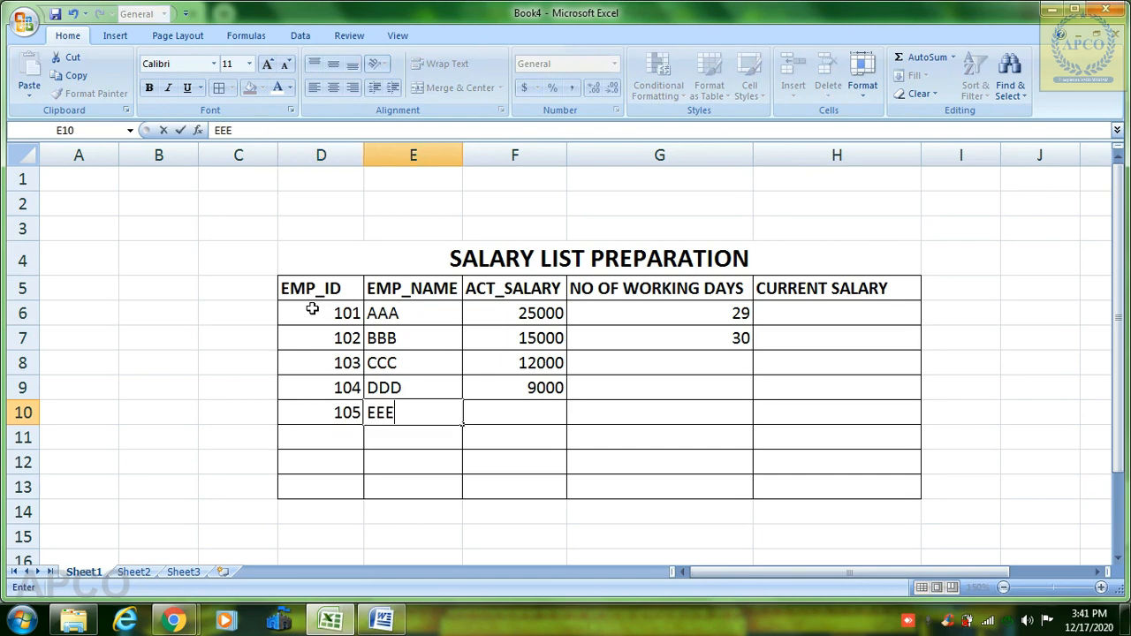
pyautogui.press('Tab')
pyautogui.write('8000')
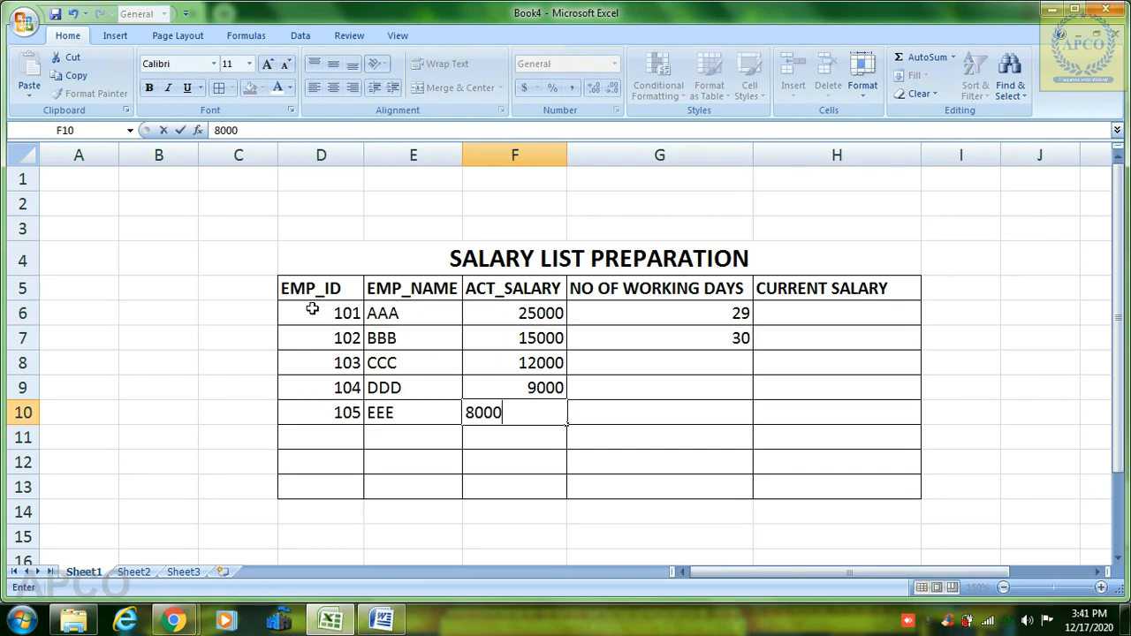
pyautogui.press('Return')
# - Fill row 11 with EMP_ID 106, EMP_NAME FFF and ACT_SALARY 8000
pyautogui.write('106')
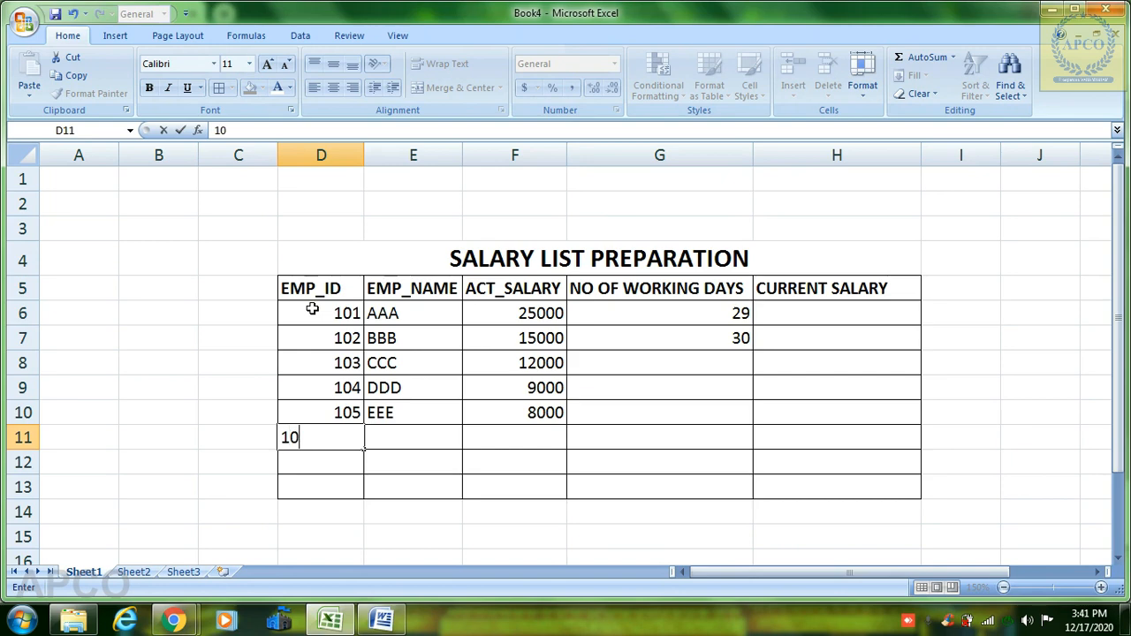
pyautogui.press('Tab')
pyautogui.write('FFF')
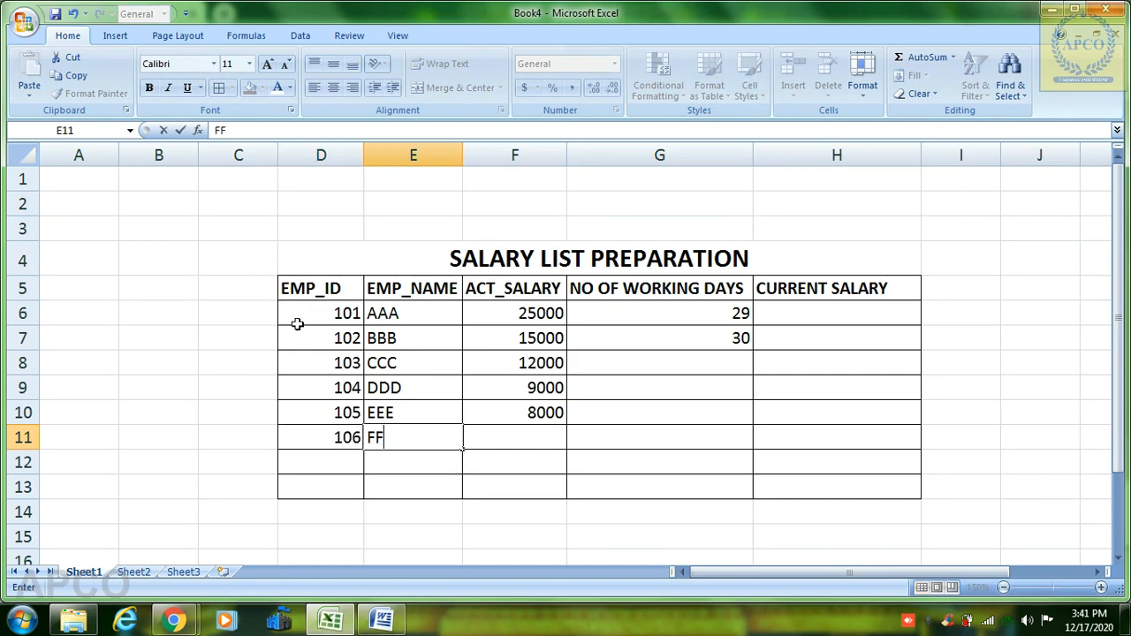
pyautogui.press('Tab')
pyautogui.write('8000')
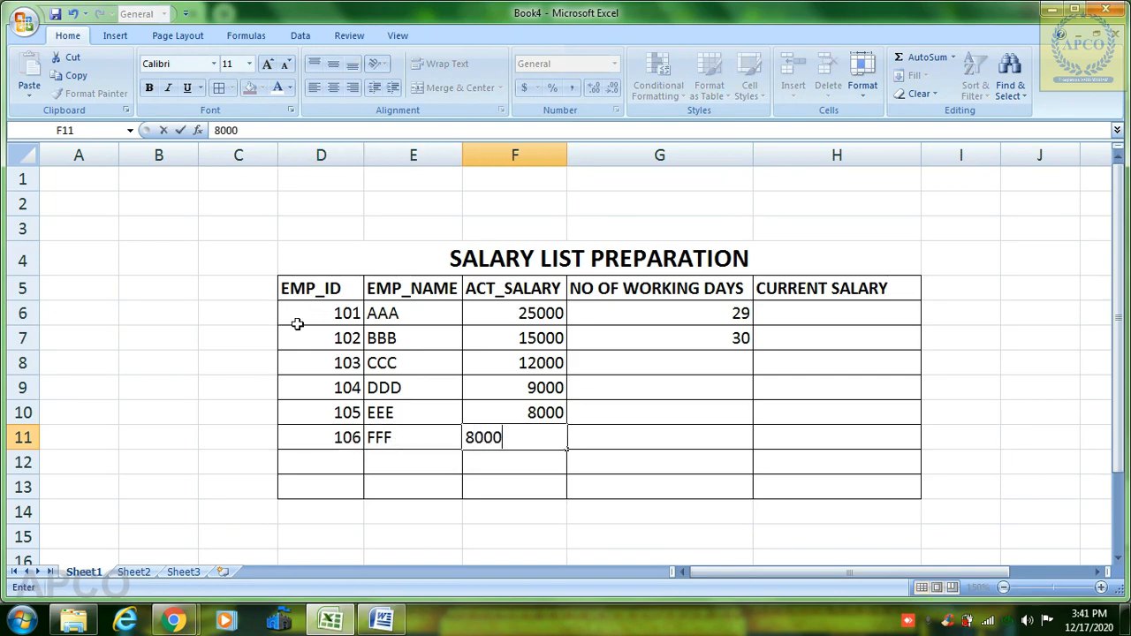
pyautogui.press('Return')
# - Enter EMP_ID 107 in row 12 and select the empty EMP_NAME cell E12 beside it
pyautogui.write('10')
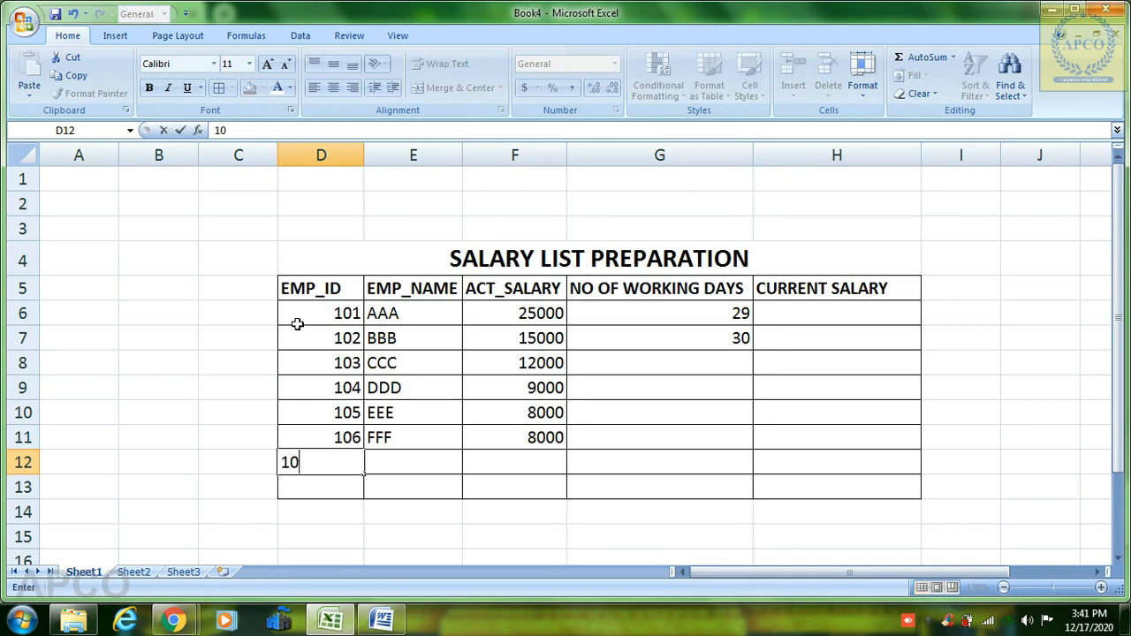
pyautogui.write('7')
pyautogui.click(298, 323)
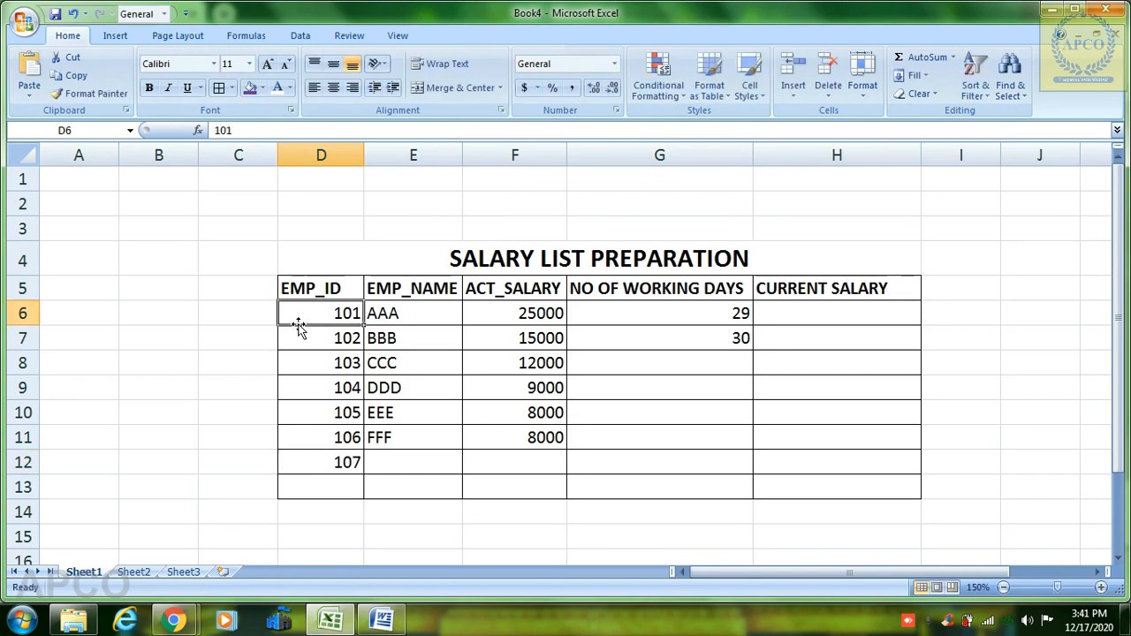
pyautogui.press('Down')
pyautogui.press('Down')
pyautogui.press('Down')
pyautogui.press('Down')
pyautogui.press('Down')
pyautogui.press('Down')
pyautogui.press('Right')
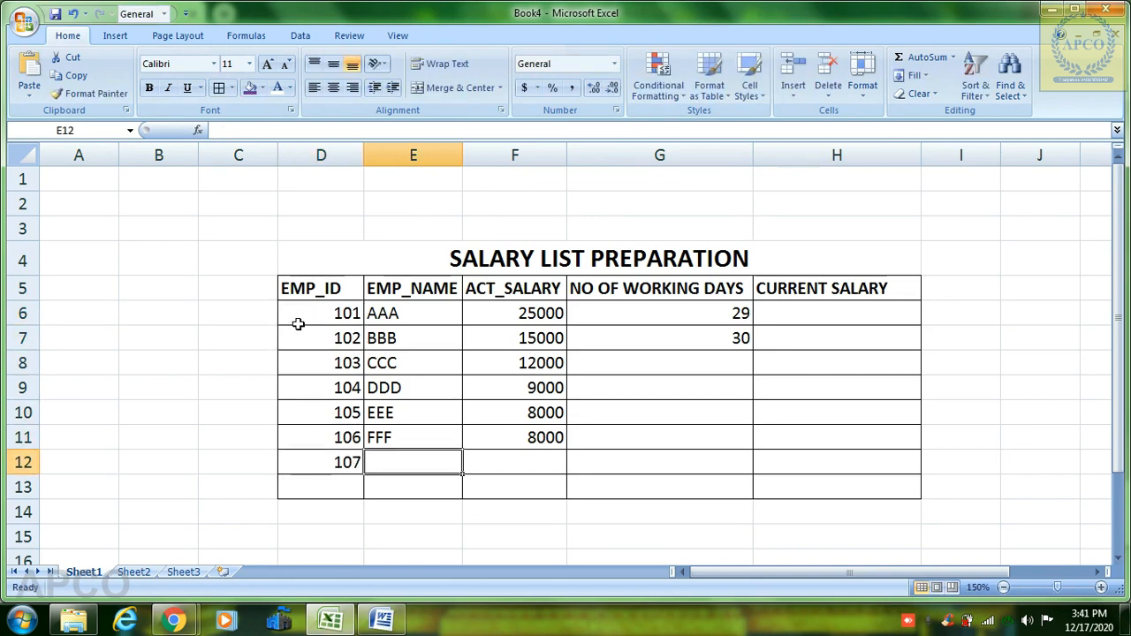
# - Complete row 12 with EMP_NAME GGG and ACT_SALARY 7000
pyautogui.write('GG')
pyautogui.scroll(-17, 297, 325)
pyautogui.press('Right')
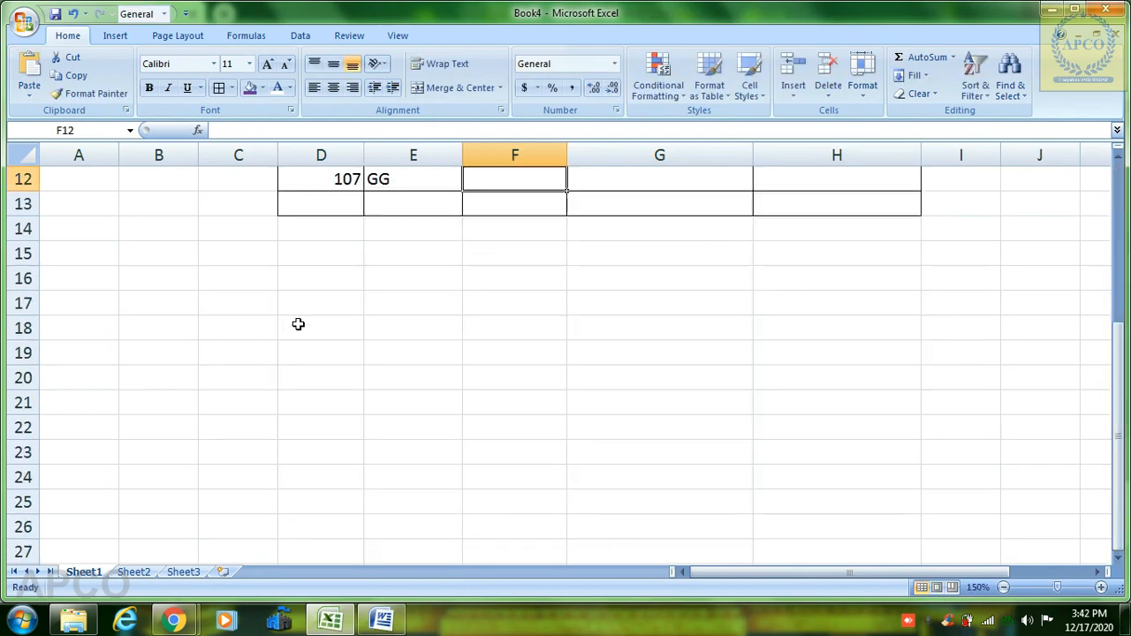
pyautogui.scroll(4, 298, 325)
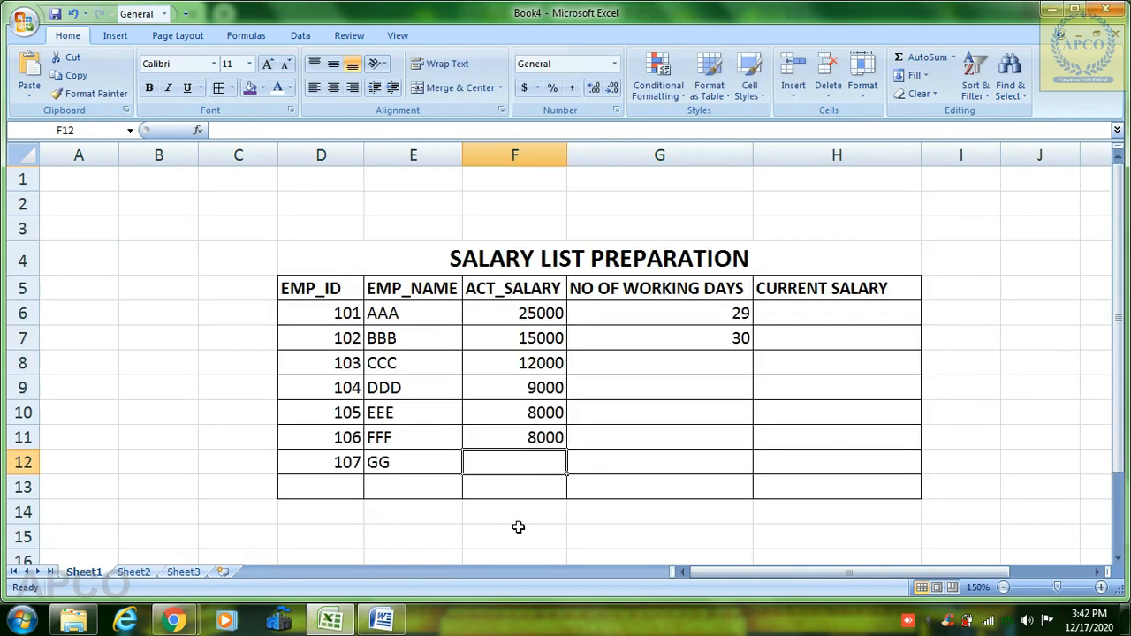
pyautogui.click(392, 465)
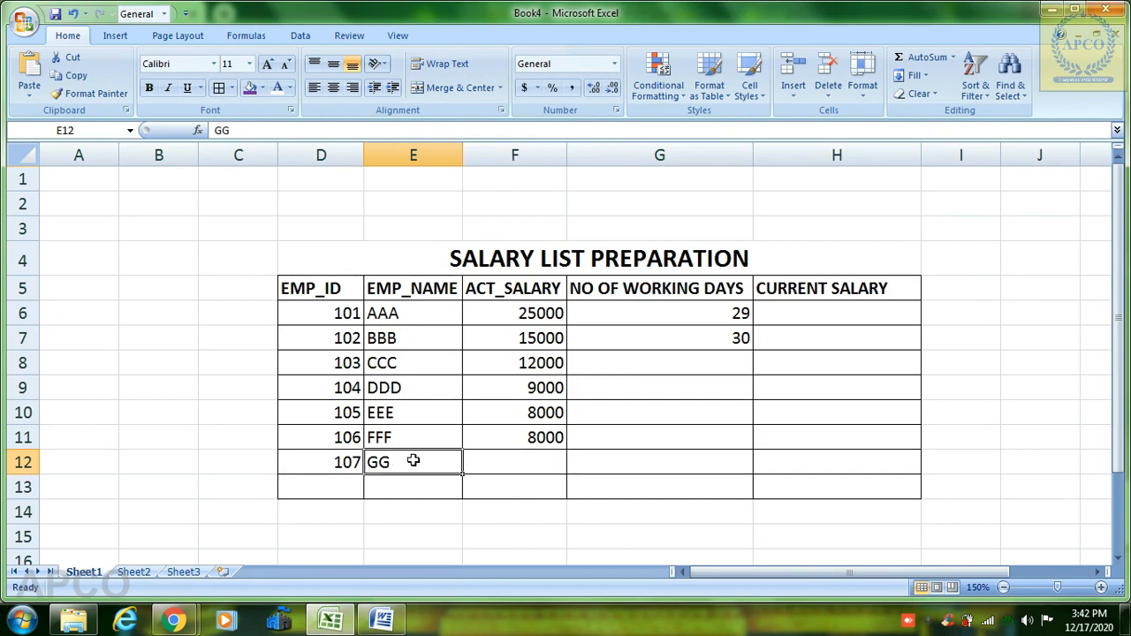
pyautogui.doubleClick(413, 461)
pyautogui.write('G')
pyautogui.press('Tab')
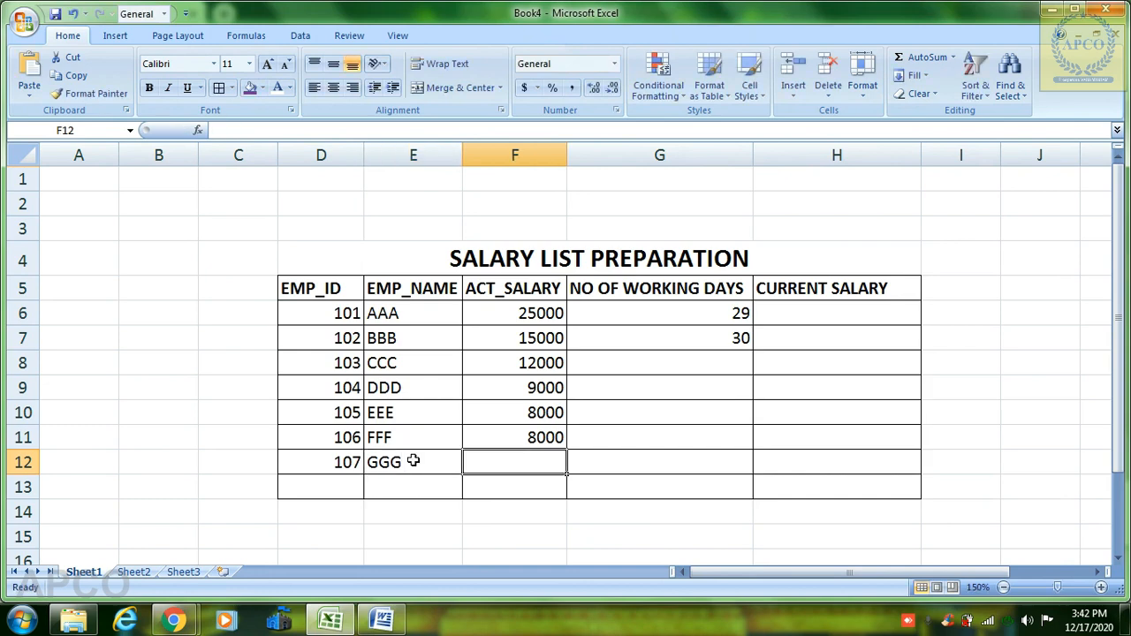
pyautogui.write('7000')
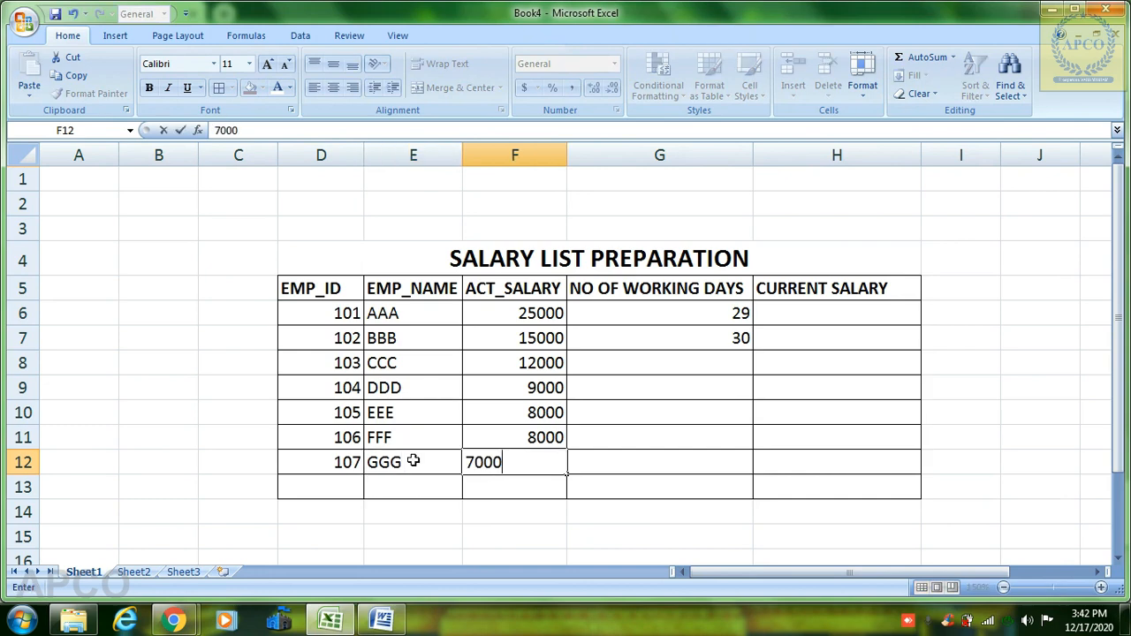
pyautogui.press('Return')
# - Fill row 13 with EMP_ID 108, EMP_NAME HHH and ACT_SALARY 6000
pyautogui.press('Left')
pyautogui.write('1')
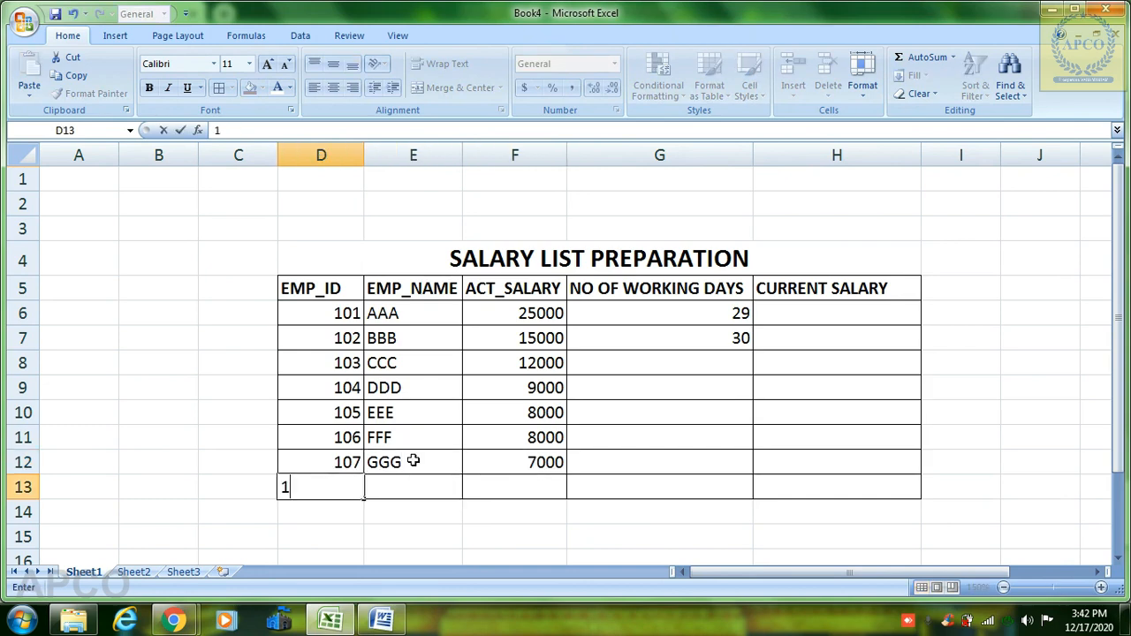
pyautogui.write('08')
pyautogui.press('Tab')
pyautogui.write('HH')
pyautogui.scroll(-1, 413, 460)
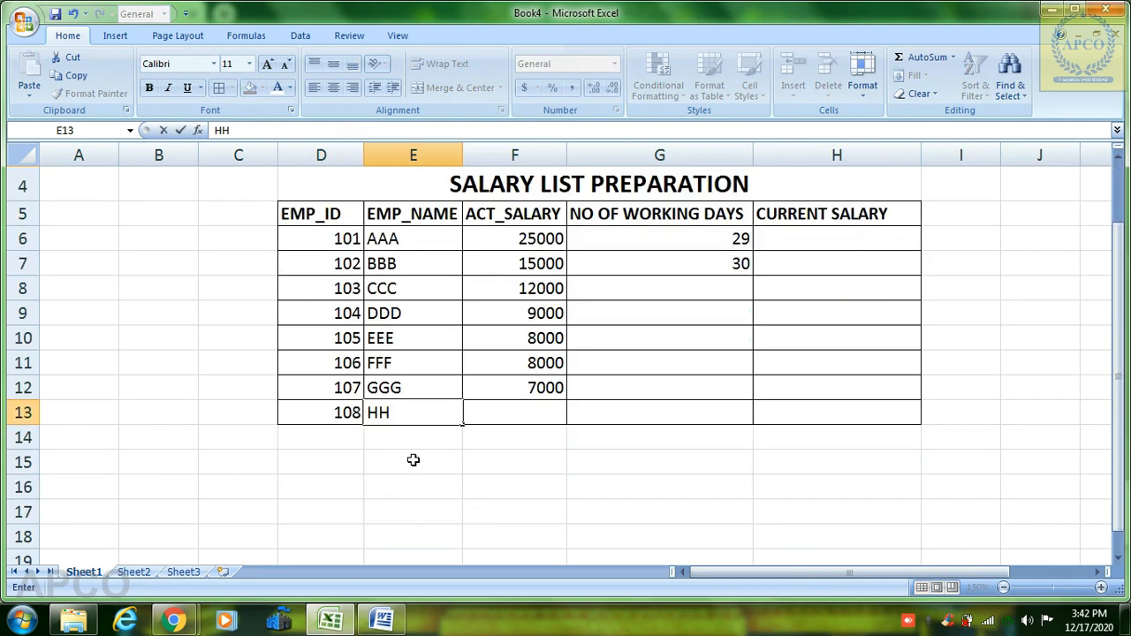
pyautogui.write('H')
pyautogui.press('Tab')
pyautogui.write('6')
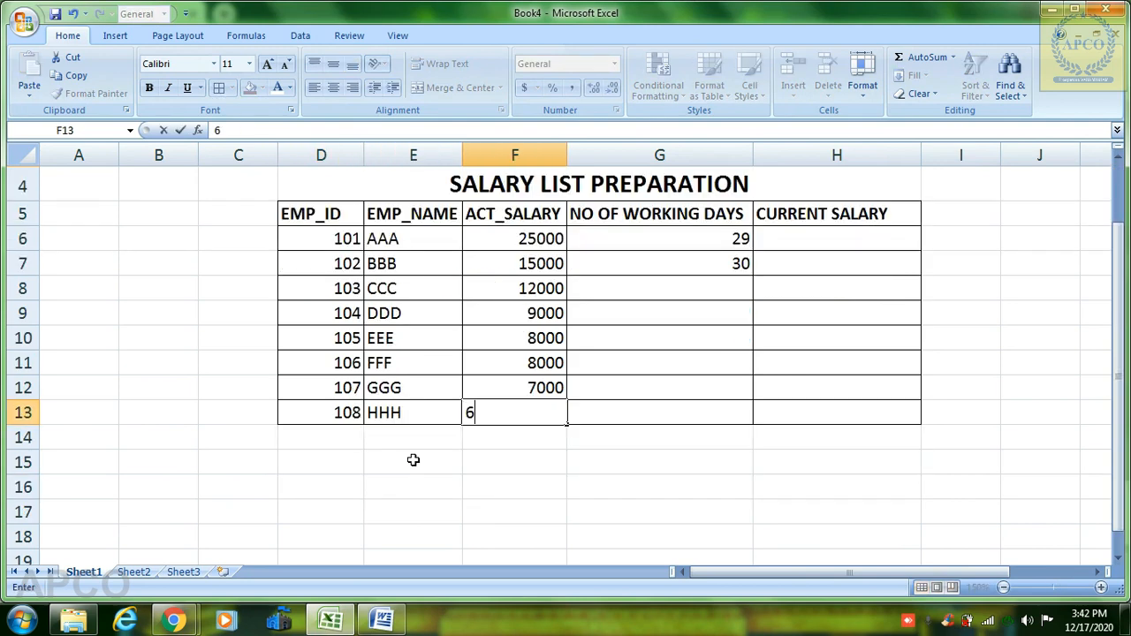
pyautogui.write('000')
pyautogui.press('Return')
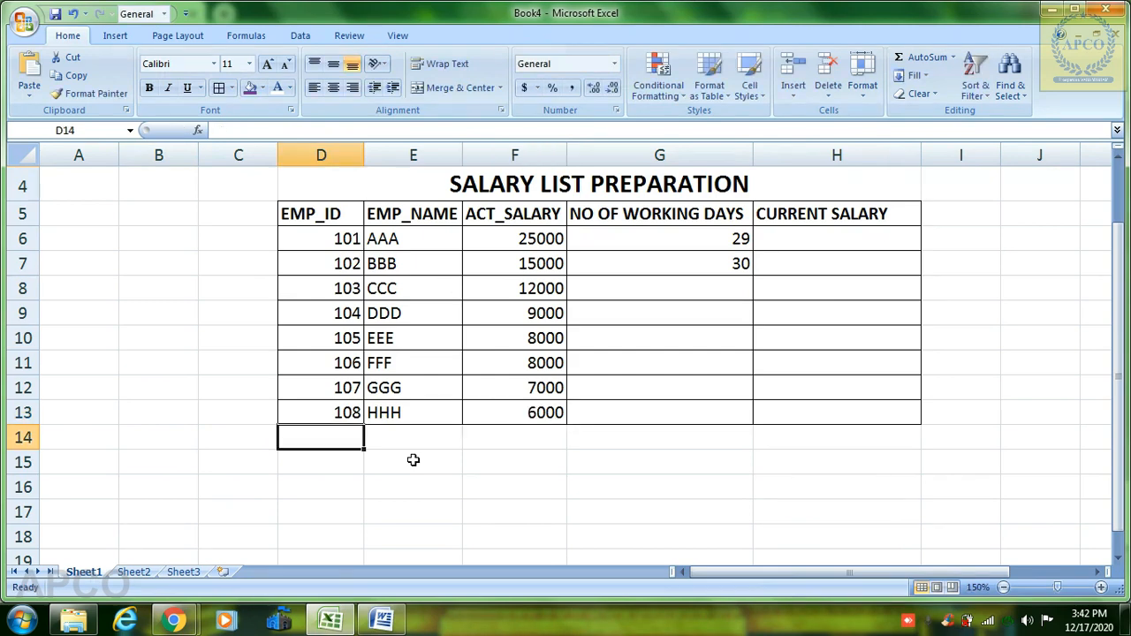
# - Center the contents of the NO OF WORKING DAYS, ACT_SALARY and EMP_ID columns (G, F and D) horizontally
pyautogui.click(692, 285)
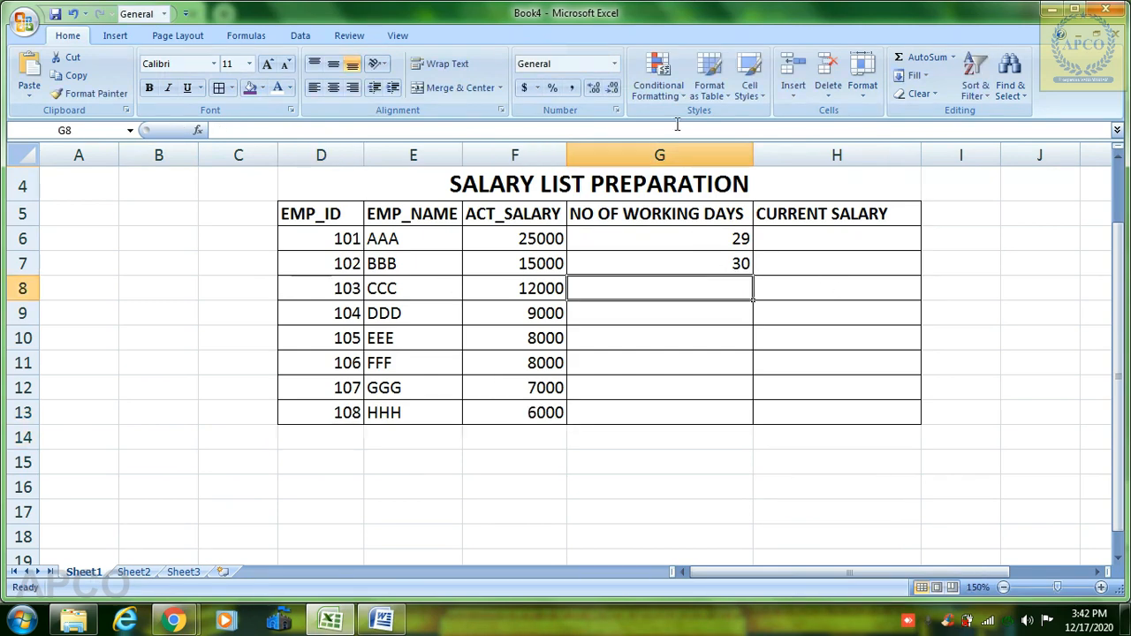
pyautogui.click(664, 152)
pyautogui.click(333, 88)
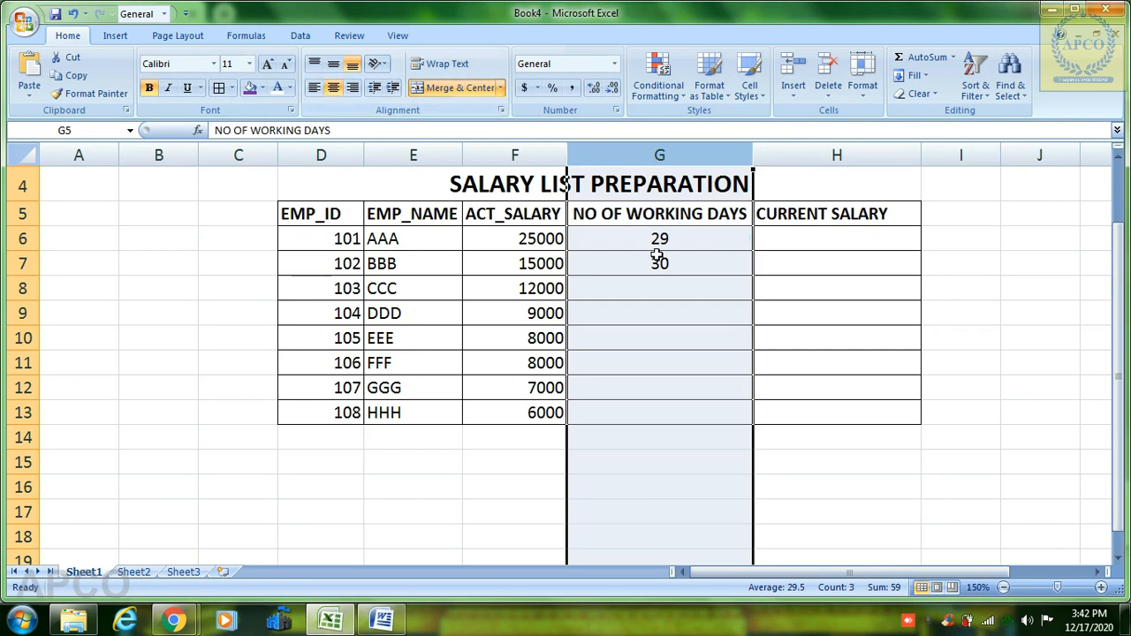
pyautogui.click(490, 161)
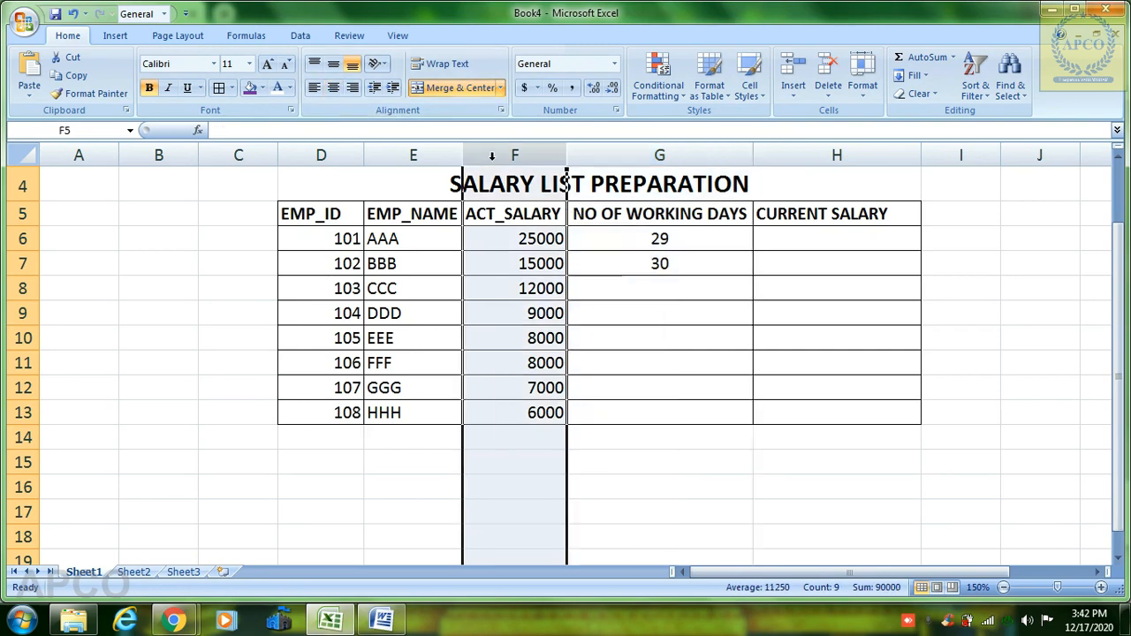
pyautogui.click(333, 88)
pyautogui.click(320, 157)
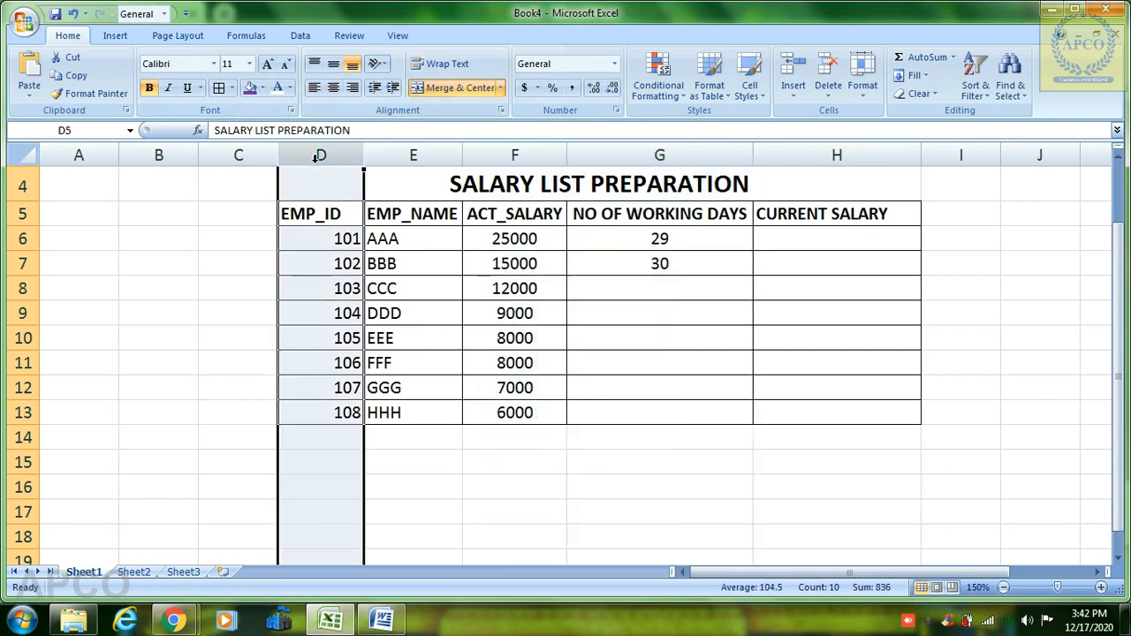
pyautogui.click(333, 87)
# - Enter 27 working days for employee 103 in G8 and 28 for employee 104 in G9
pyautogui.click(661, 263)
pyautogui.click(663, 290)
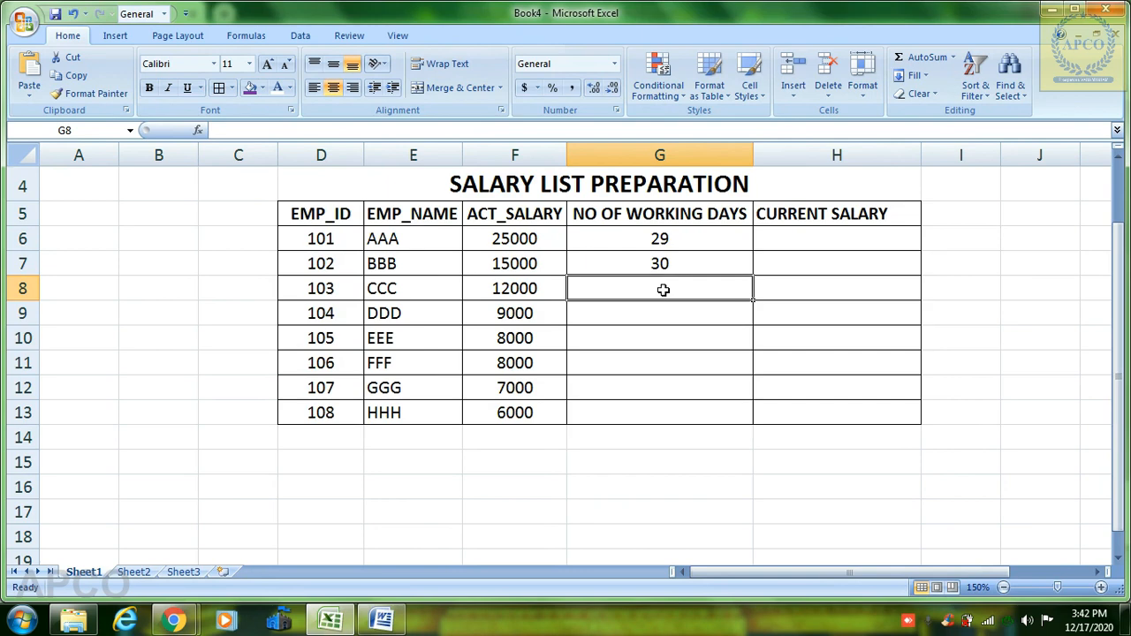
pyautogui.write('27')
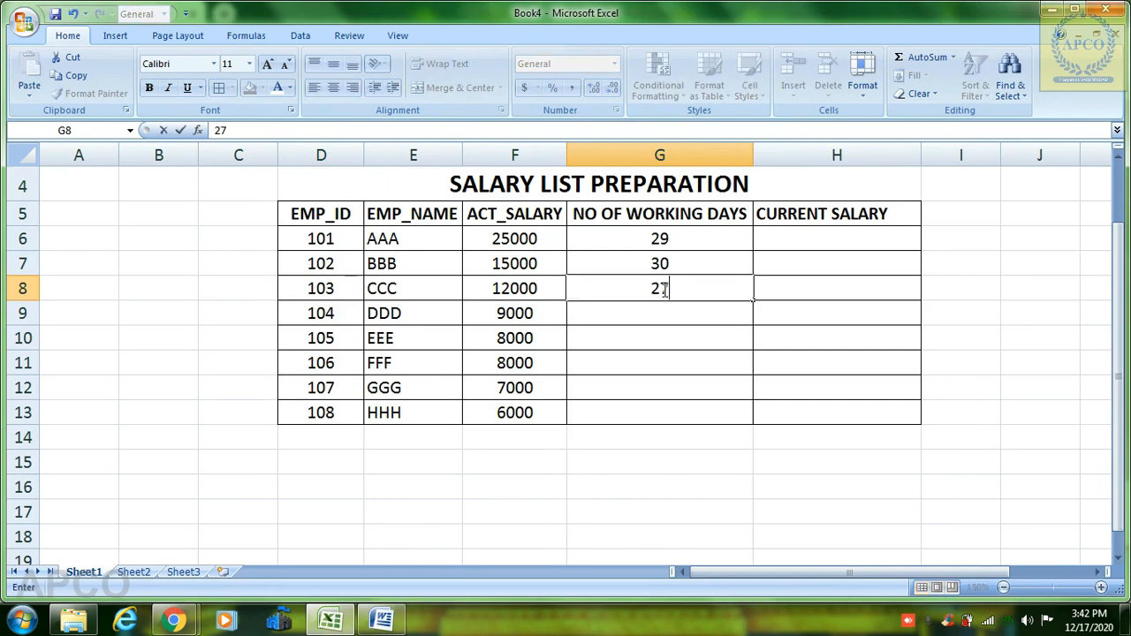
pyautogui.press('Return')
pyautogui.write('28')
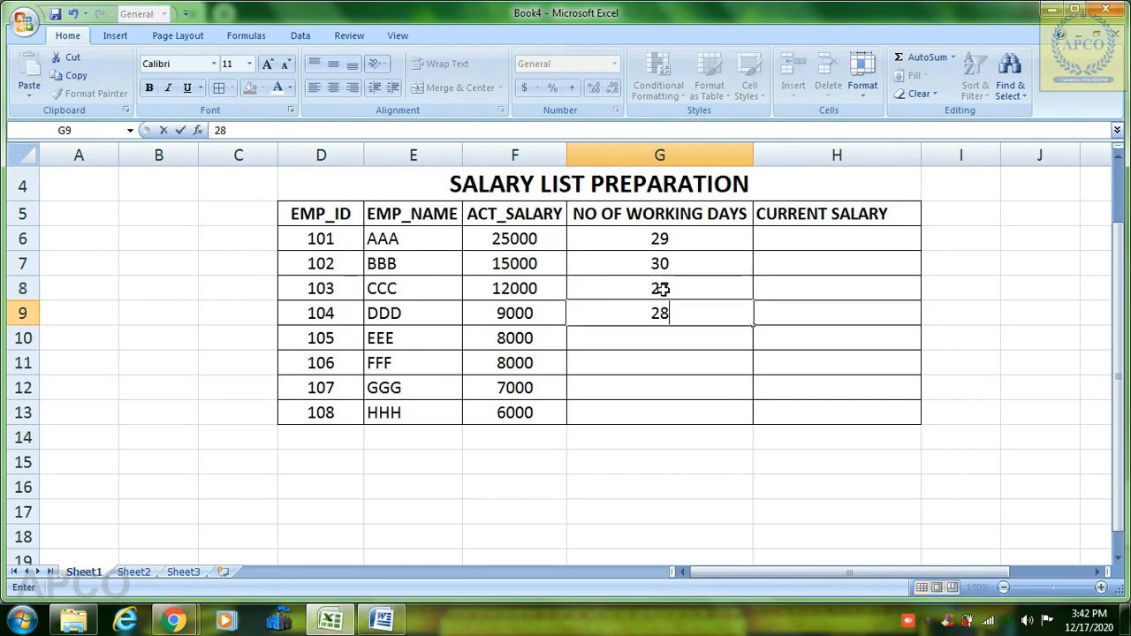
pyautogui.press('Return')
# - Enter 30 working days for each of employees 105 to 108 in G10:G13
pyautogui.write('39')
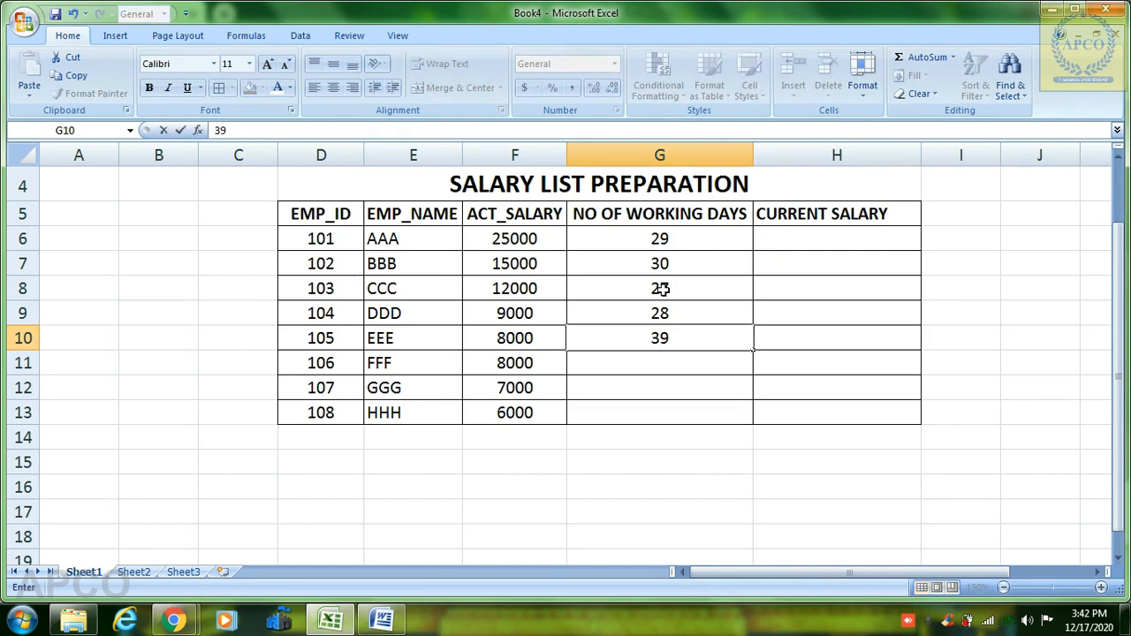
pyautogui.press('BackSpace')
pyautogui.write('0')
pyautogui.press('Return')
pyautogui.write('39')
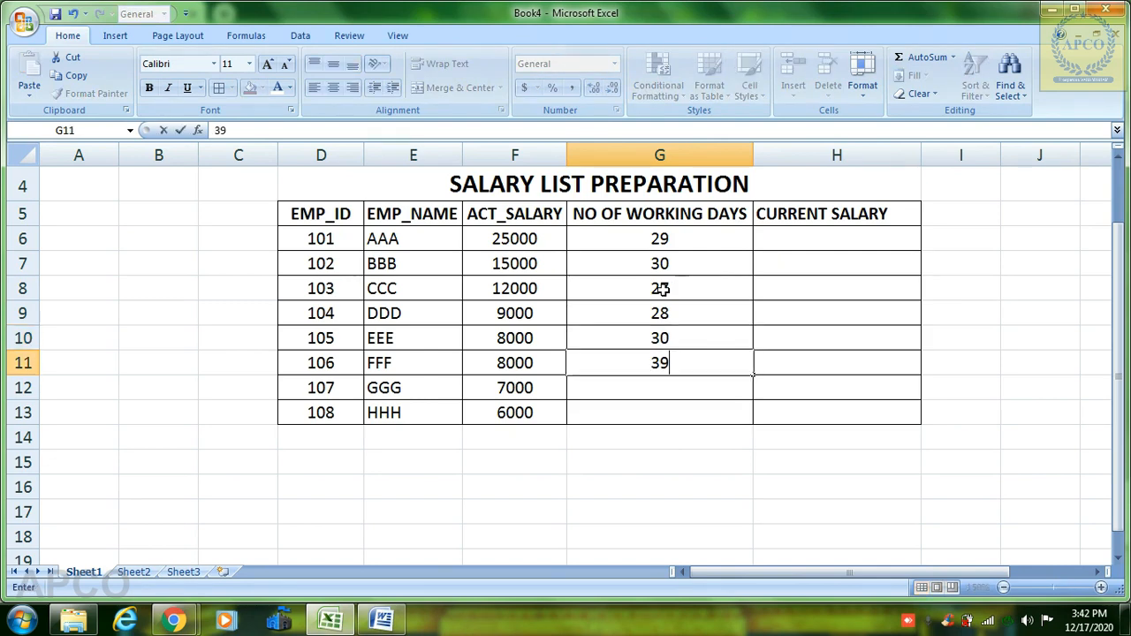
pyautogui.press('BackSpace')
pyautogui.write('0')
pyautogui.press('Return')
pyautogui.write('30')
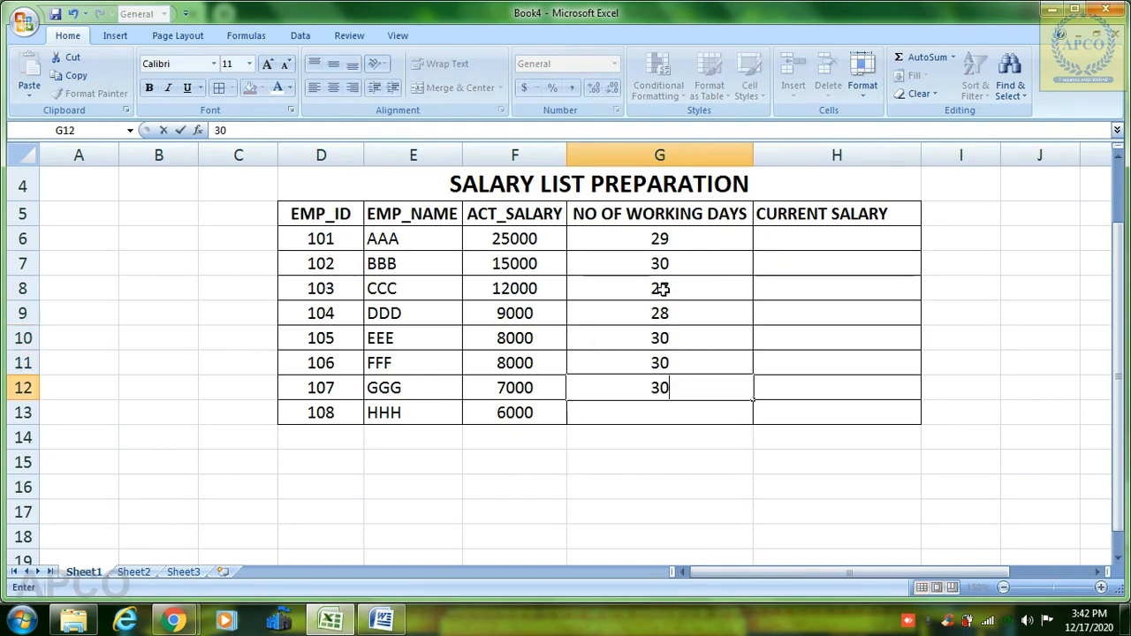
pyautogui.press('Return')
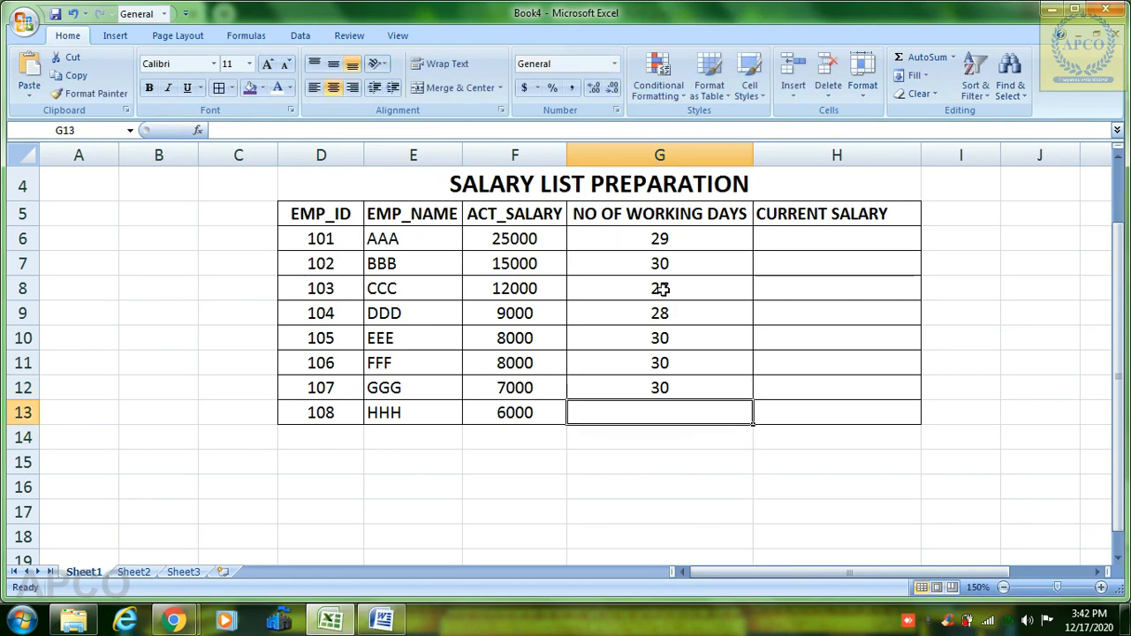
pyautogui.write('30')
pyautogui.press('Return')
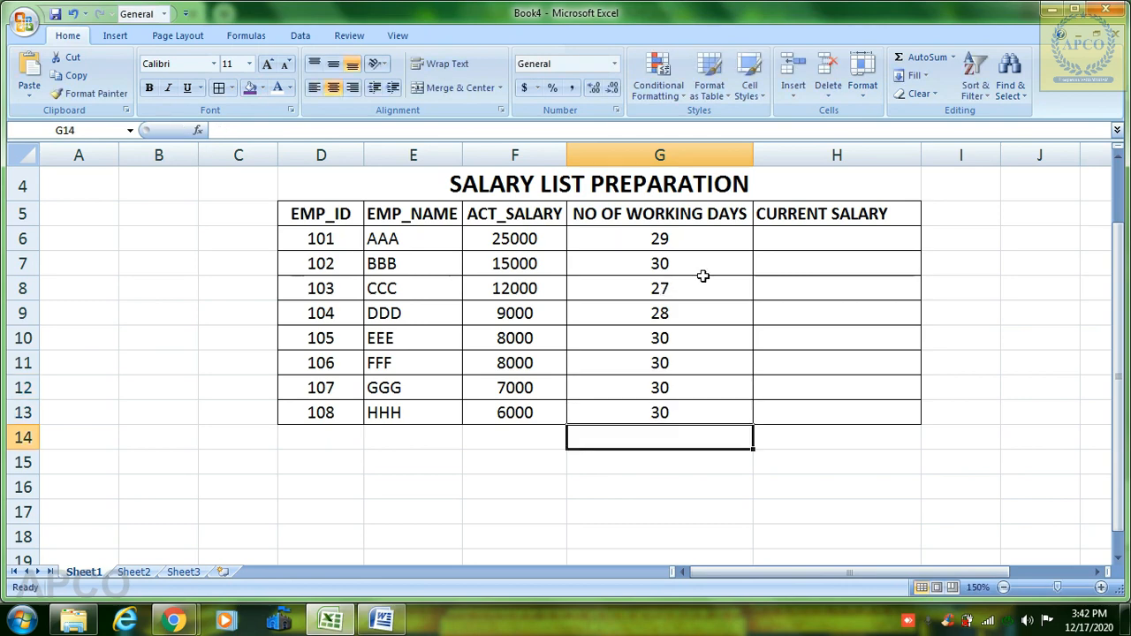
# - Enter the formula =F6/30 in H6 to calculate employee 101's salary per day
pyautogui.click(819, 240)
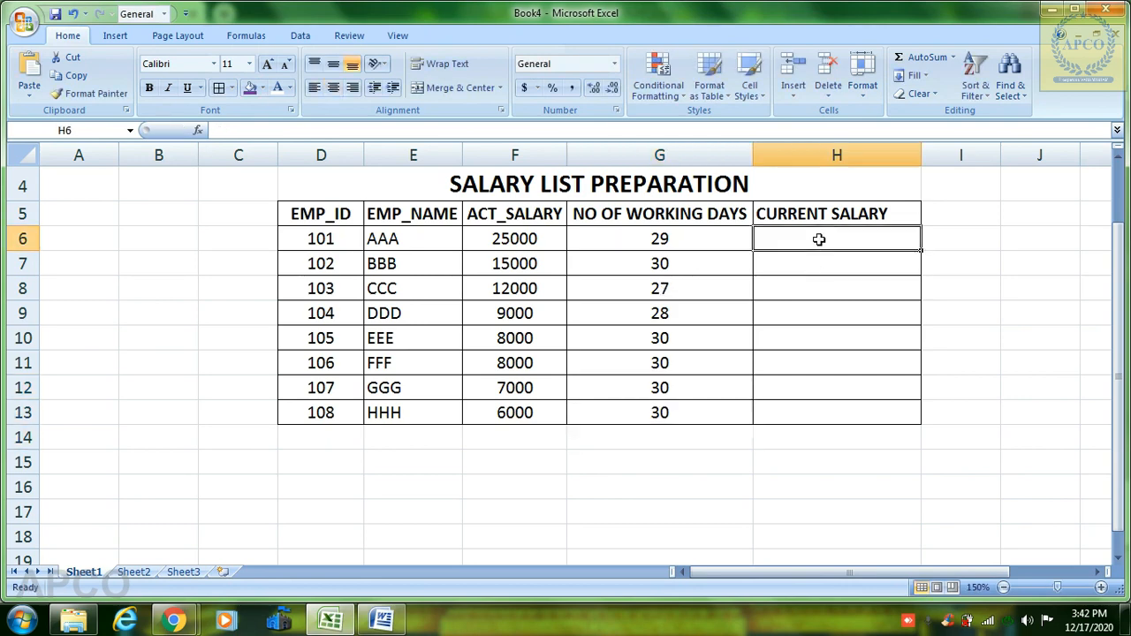
pyautogui.click(723, 263)
pyautogui.click(819, 234)
pyautogui.click(515, 244)
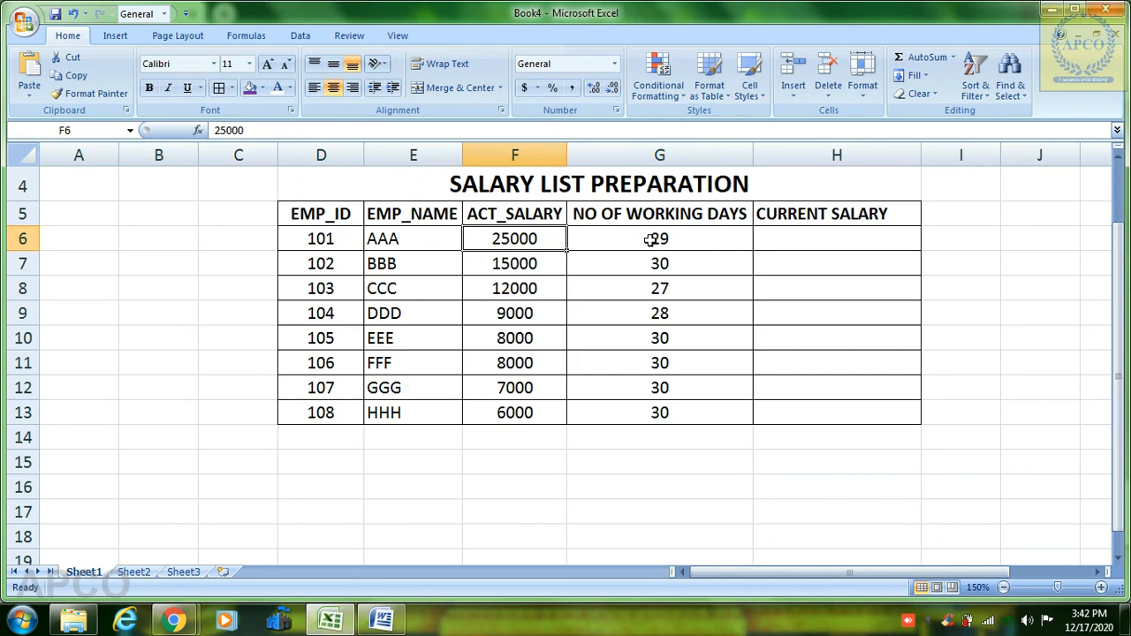
pyautogui.click(846, 245)
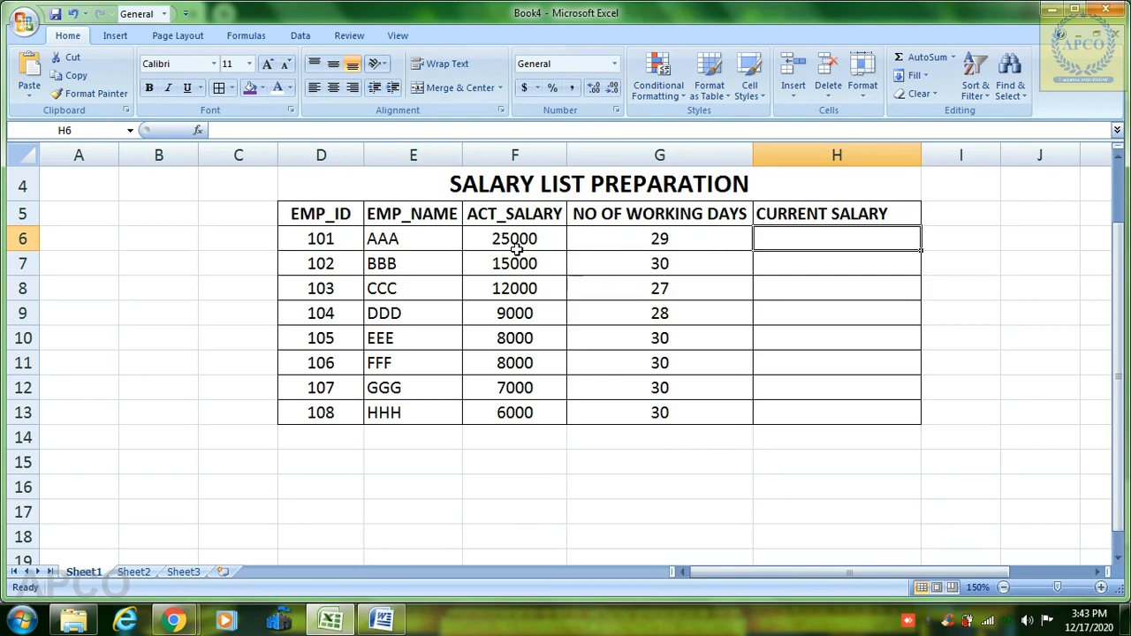
pyautogui.write('=')
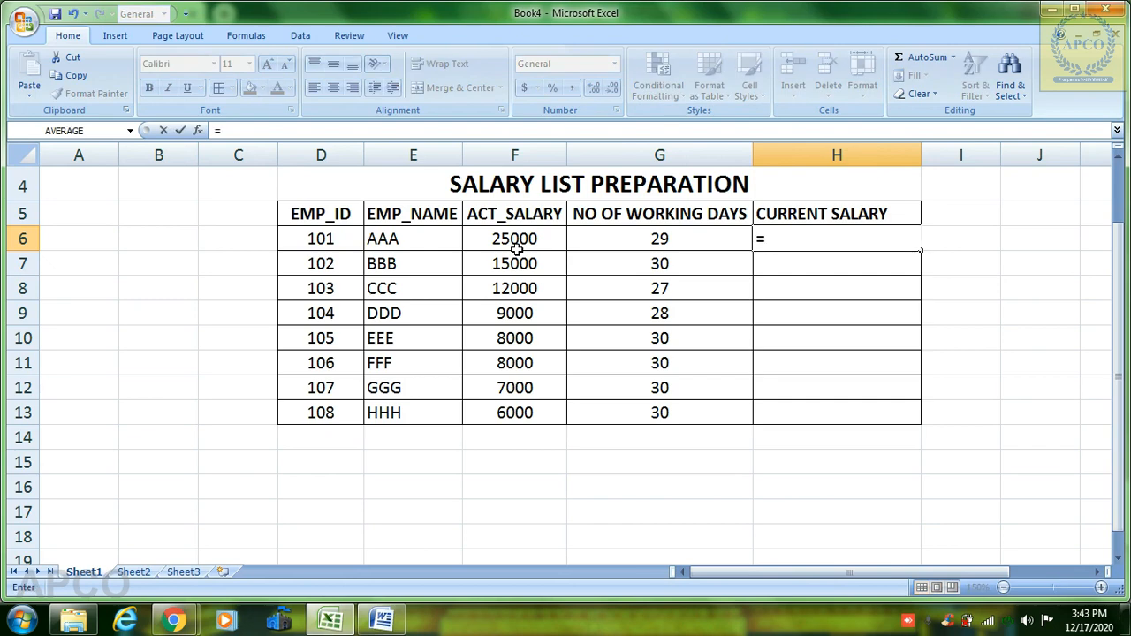
pyautogui.click(516, 250)
pyautogui.write('/')
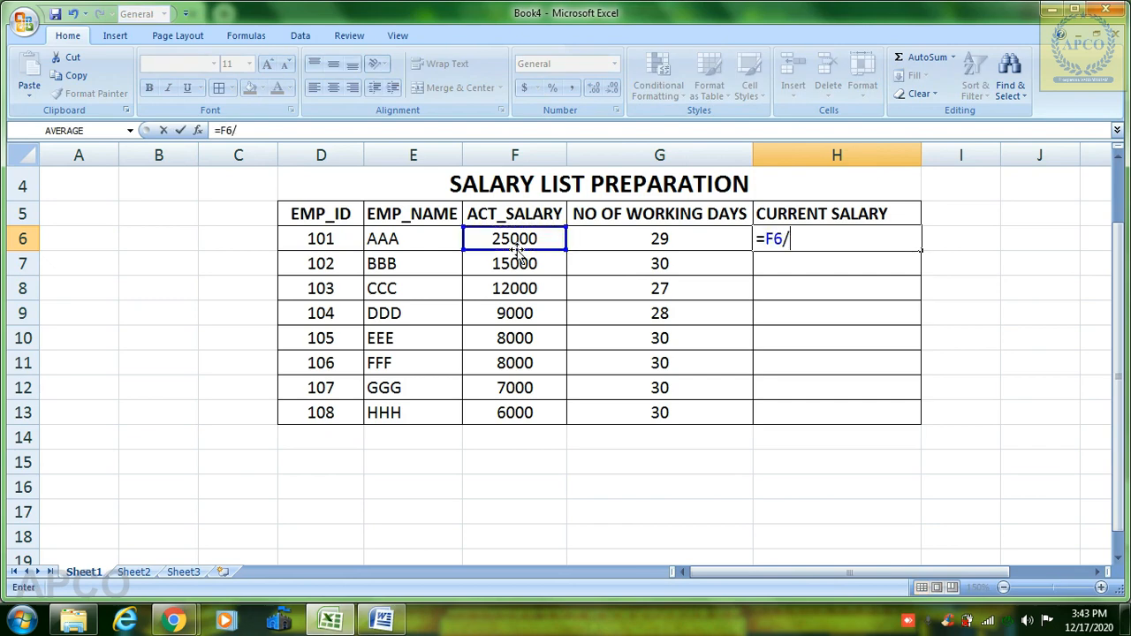
pyautogui.write('30')
pyautogui.press('Return')
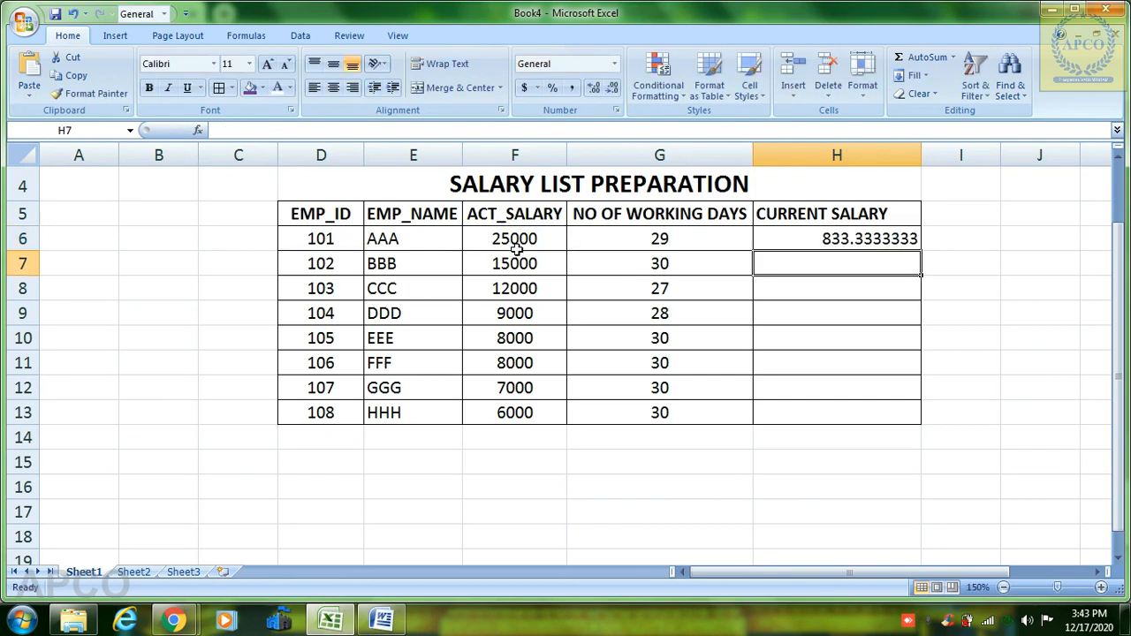
# - Replace the heading in H5 with PER DAY and narrow column H to fit it
pyautogui.click(905, 237)
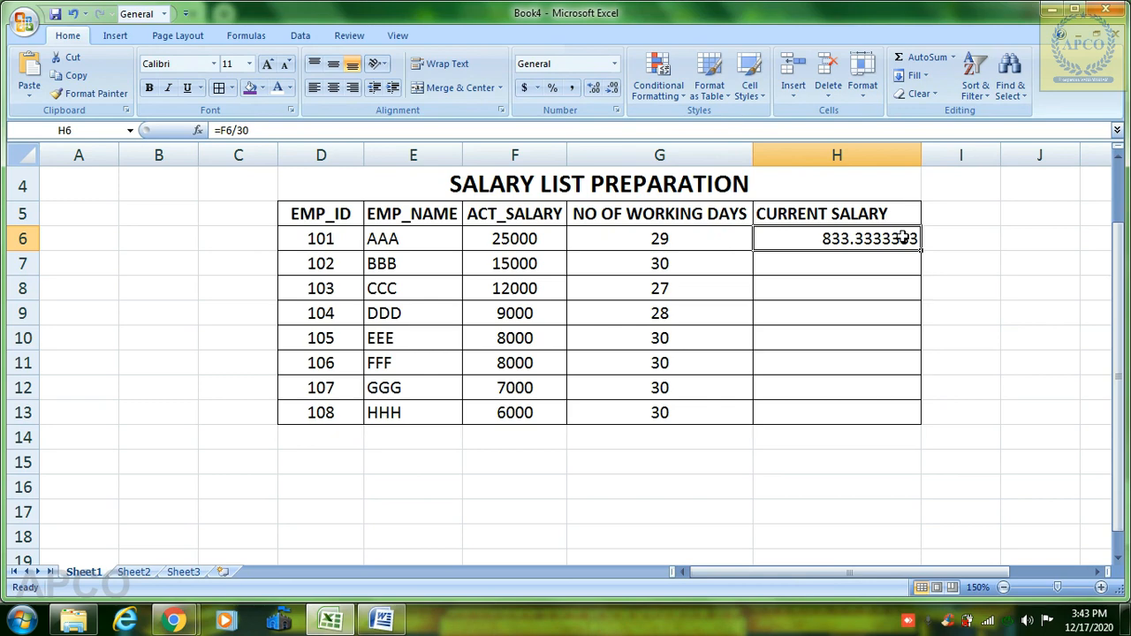
pyautogui.click(878, 215)
pyautogui.write('PER')
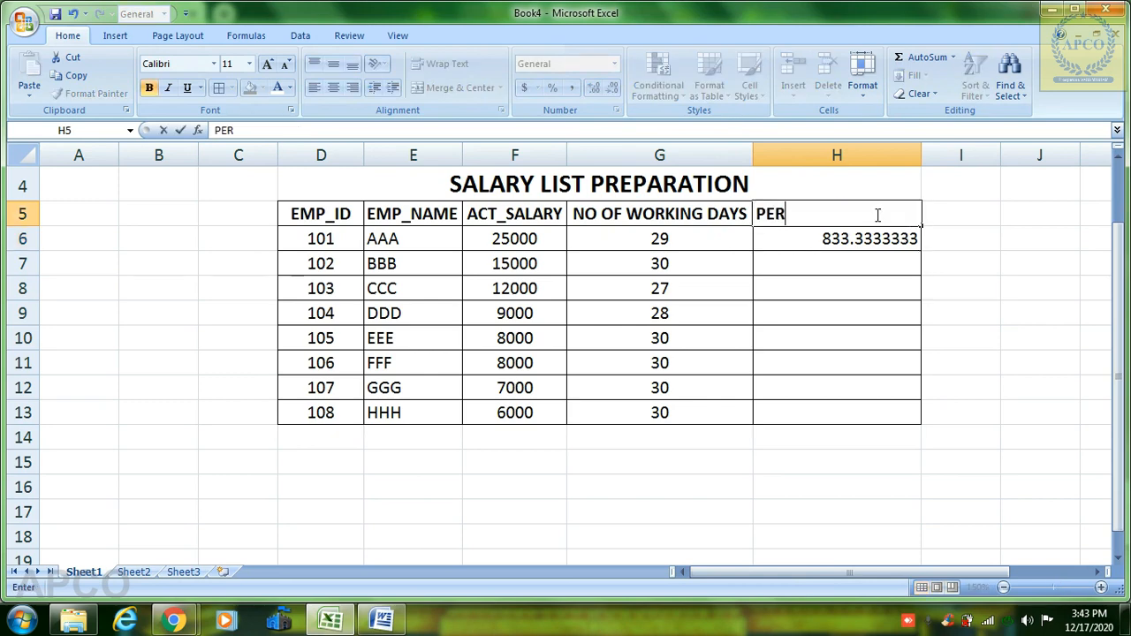
pyautogui.write('S')
pyautogui.press('BackSpace')
pyautogui.write('DAY')
pyautogui.scroll(-15, 876, 215)
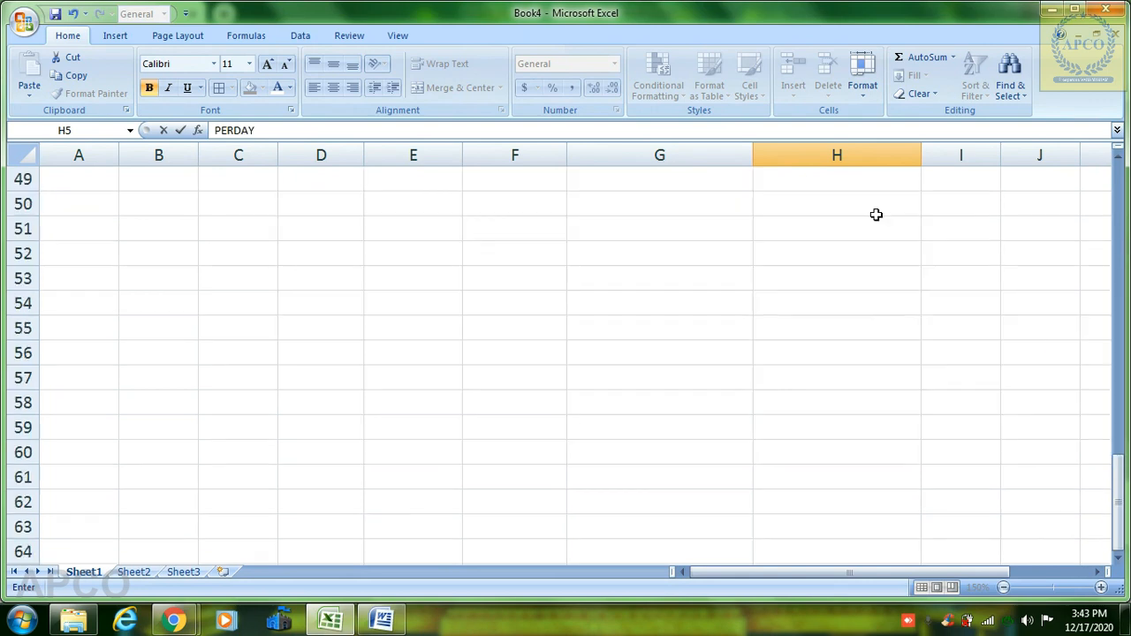
pyautogui.scroll(-2, 876, 214)
pyautogui.click(876, 215)
pyautogui.scroll(18, 875, 213)
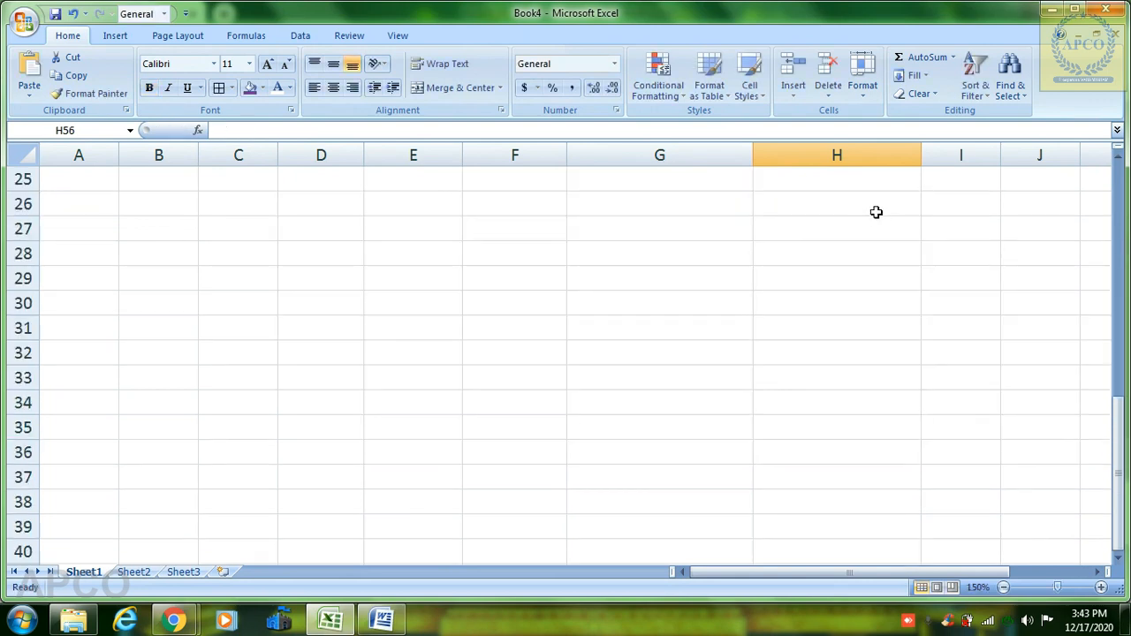
pyautogui.click(826, 292)
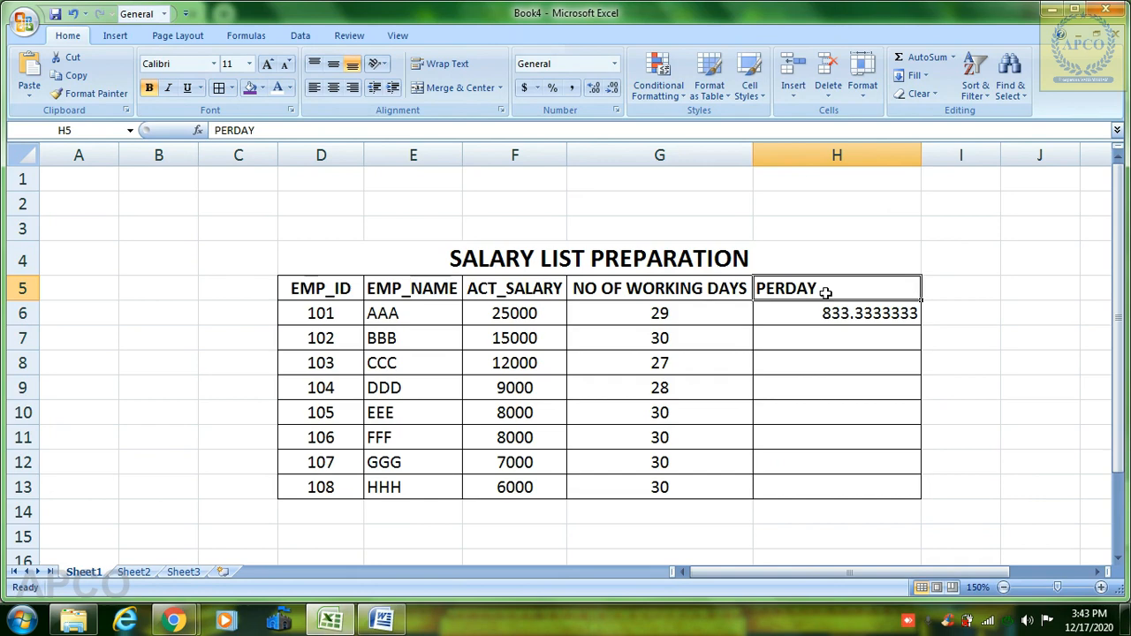
pyautogui.write('PER DAY')
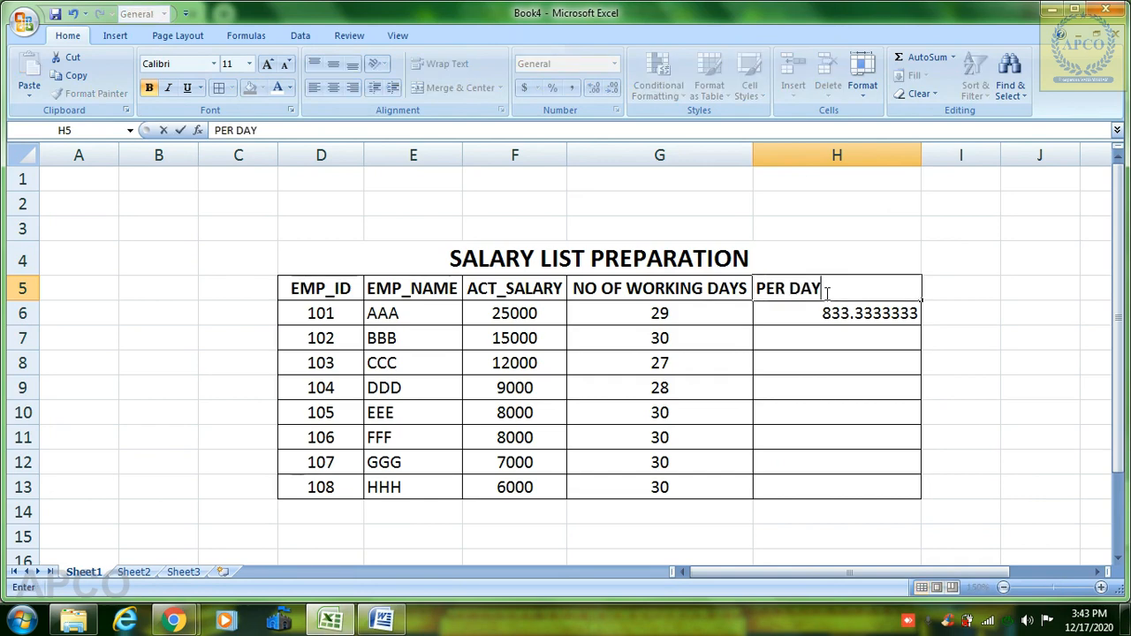
pyautogui.press('Return')
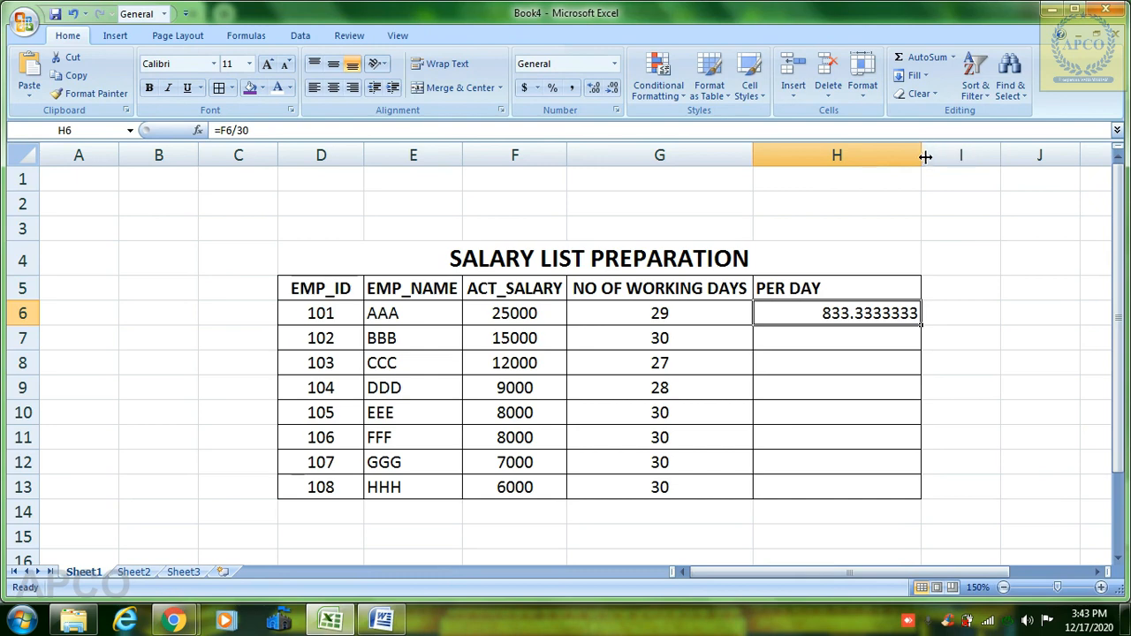
pyautogui.moveTo(927, 154); pyautogui.dragTo(840, 175)
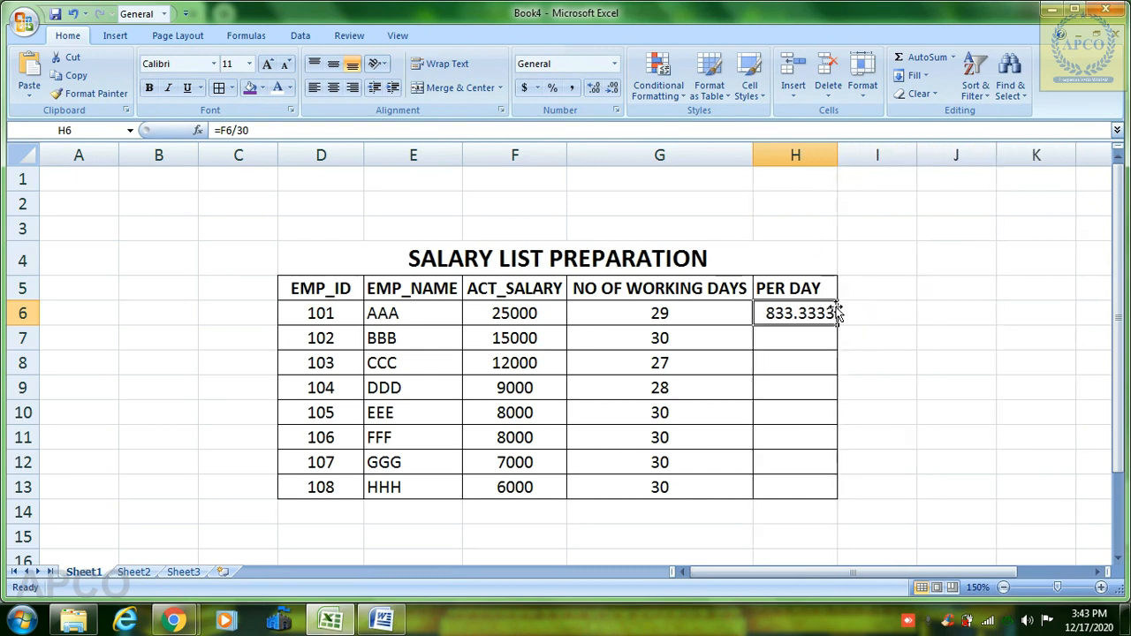
# - Enter the heading CURRENT SALARY in I5, beside the PER DAY column
pyautogui.click(862, 287)
pyautogui.write('CURR')
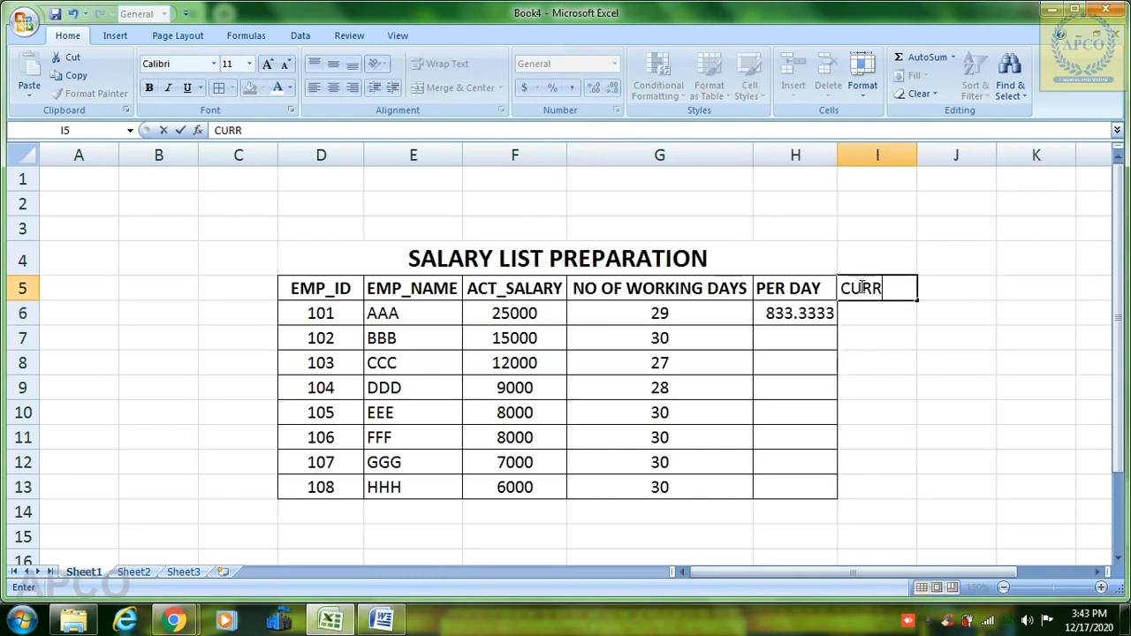
pyautogui.write('ENT SALARY')
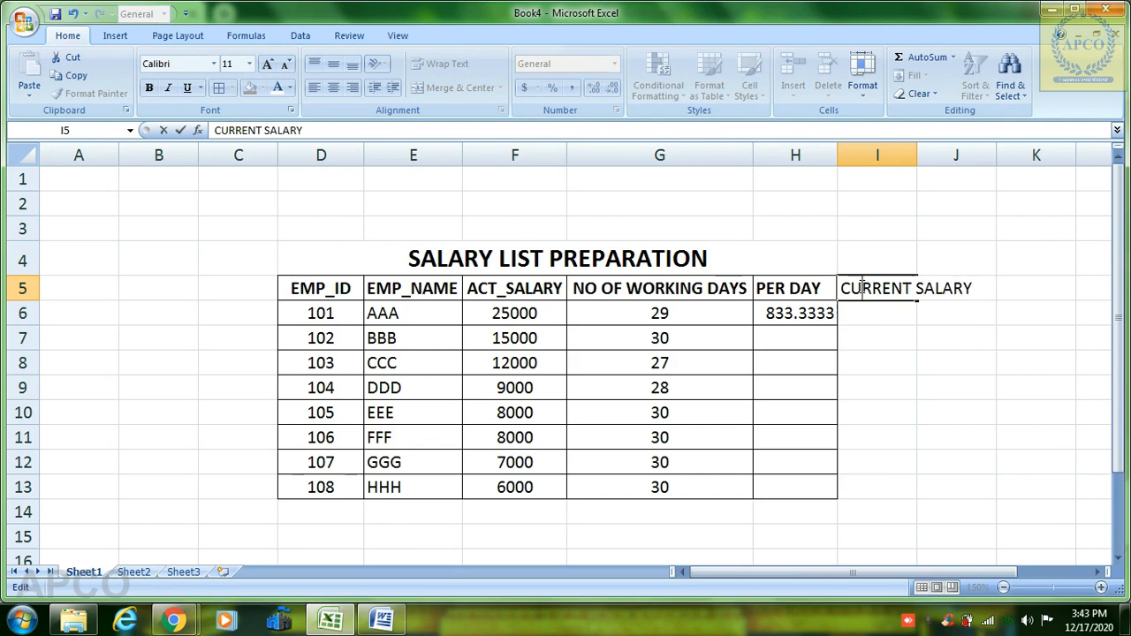
pyautogui.press('Return')
# - Widen column I to fit its heading and format I5:I13 like the table, with a bold, centered heading and cell borders
pyautogui.click(861, 288)
pyautogui.moveTo(920, 155); pyautogui.dragTo(980, 155)
pyautogui.moveTo(895, 290); pyautogui.dragTo(884, 481)
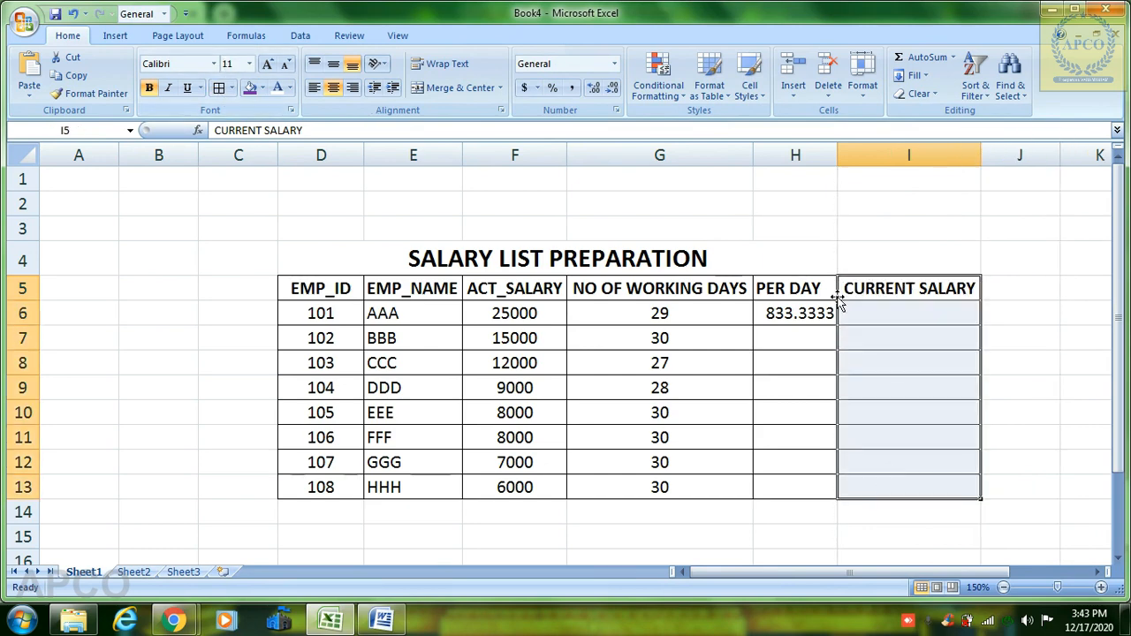
# - Format the PER DAY value in H6 with no decimal places and fill its formula down through H13
pyautogui.click(798, 337)
pyautogui.click(804, 313)
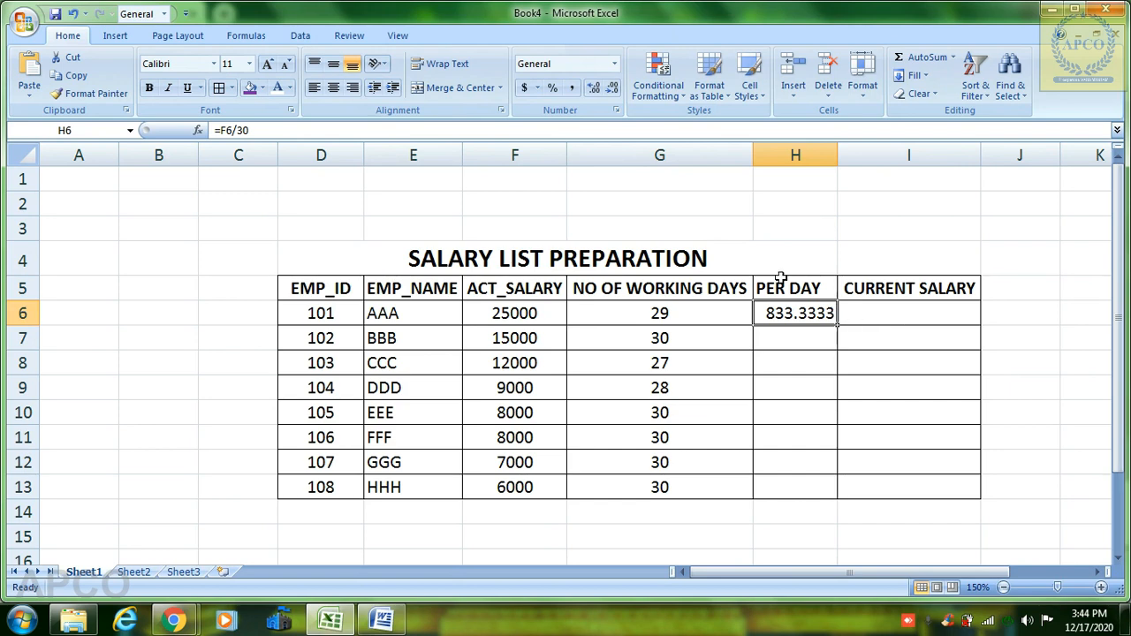
pyautogui.click(613, 89)
pyautogui.click(613, 90)
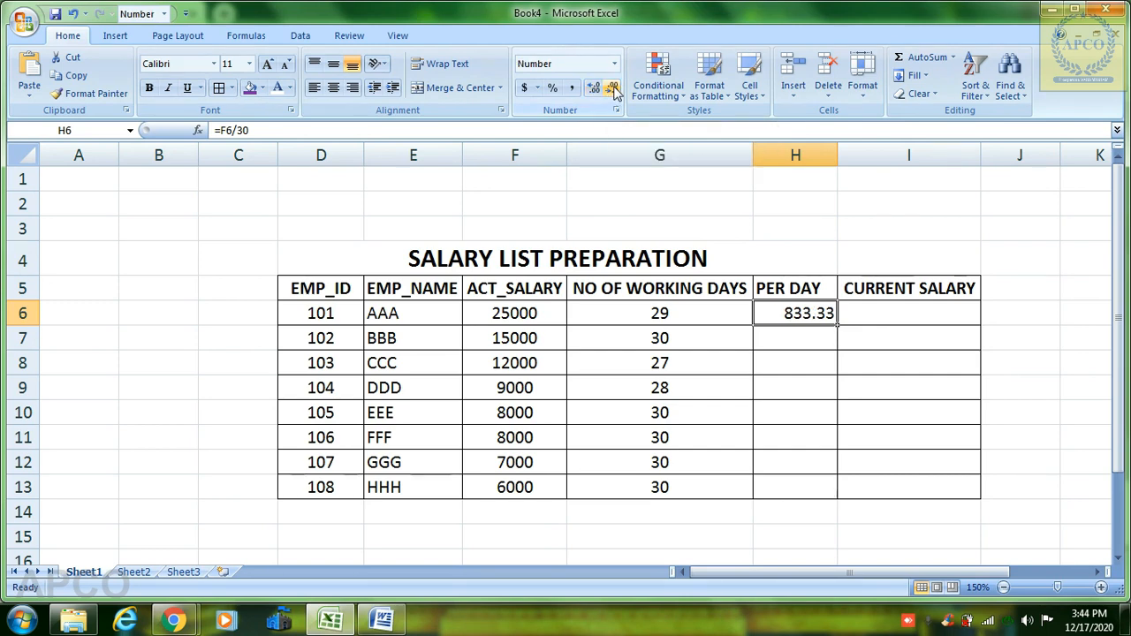
pyautogui.click(613, 89)
pyautogui.click(614, 89)
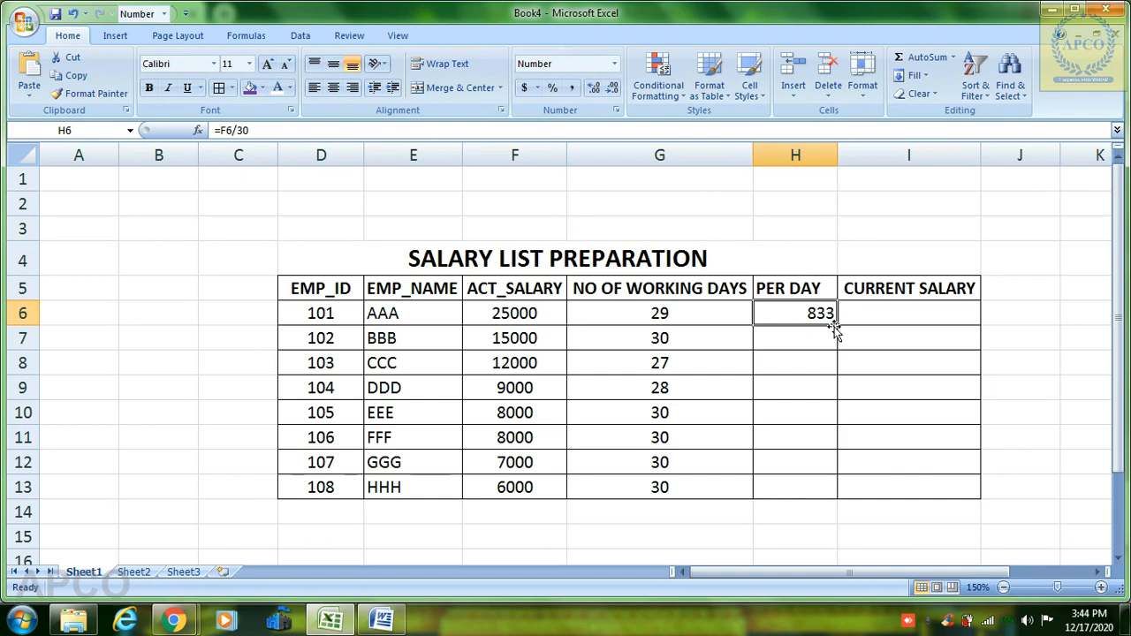
pyautogui.moveTo(837, 327); pyautogui.dragTo(835, 496)
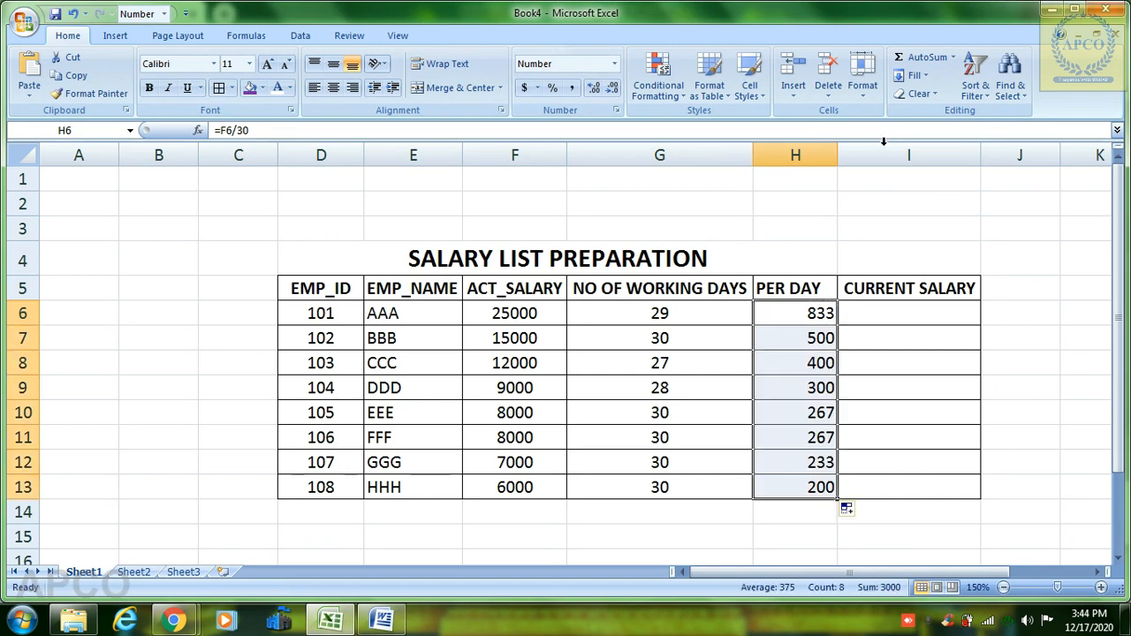
# - Center the contents of the PER DAY column (H) horizontally
pyautogui.click(795, 156)
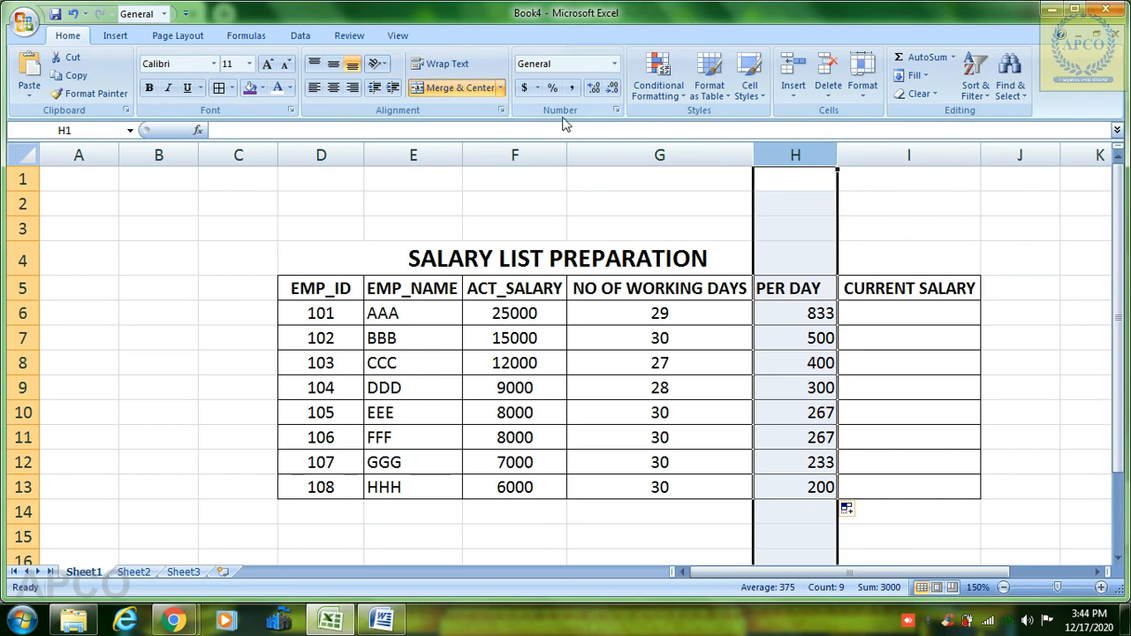
pyautogui.click(333, 88)
pyautogui.click(793, 311)
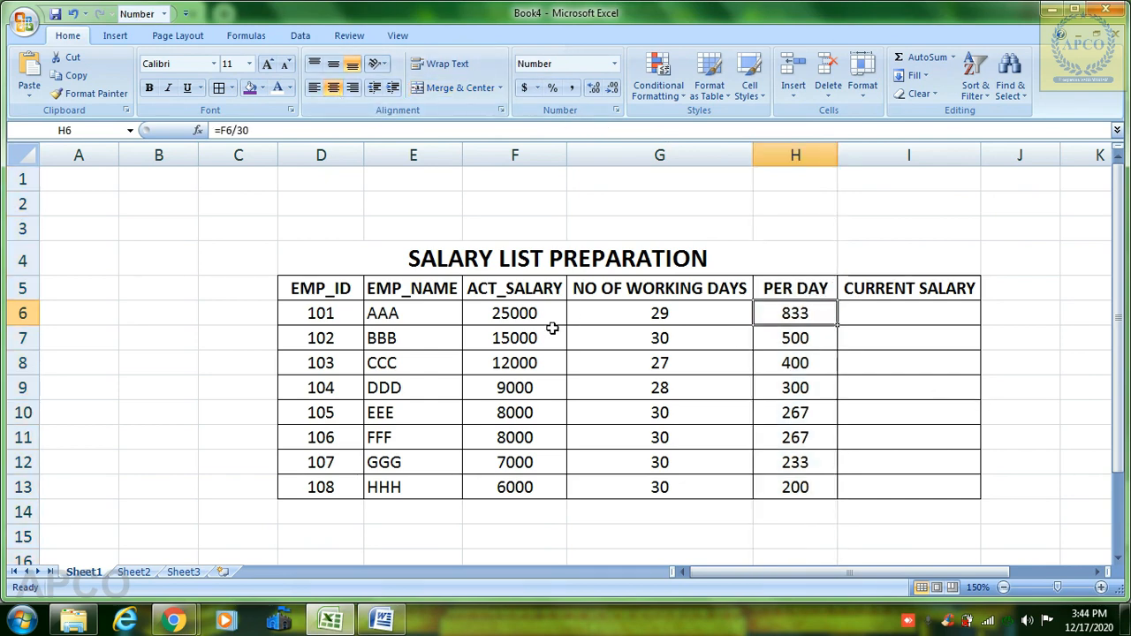
# - Enter the formula =G6*H6 in I6 to calculate employee 101's current salary from working days and per-day pay
pyautogui.click(510, 315)
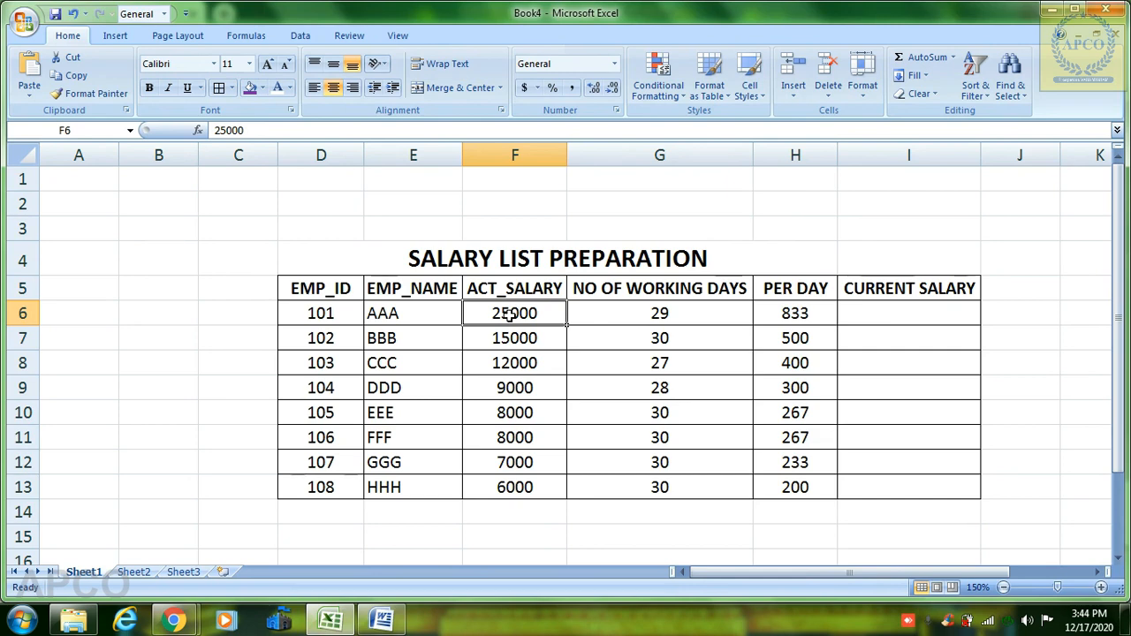
pyautogui.click(520, 340)
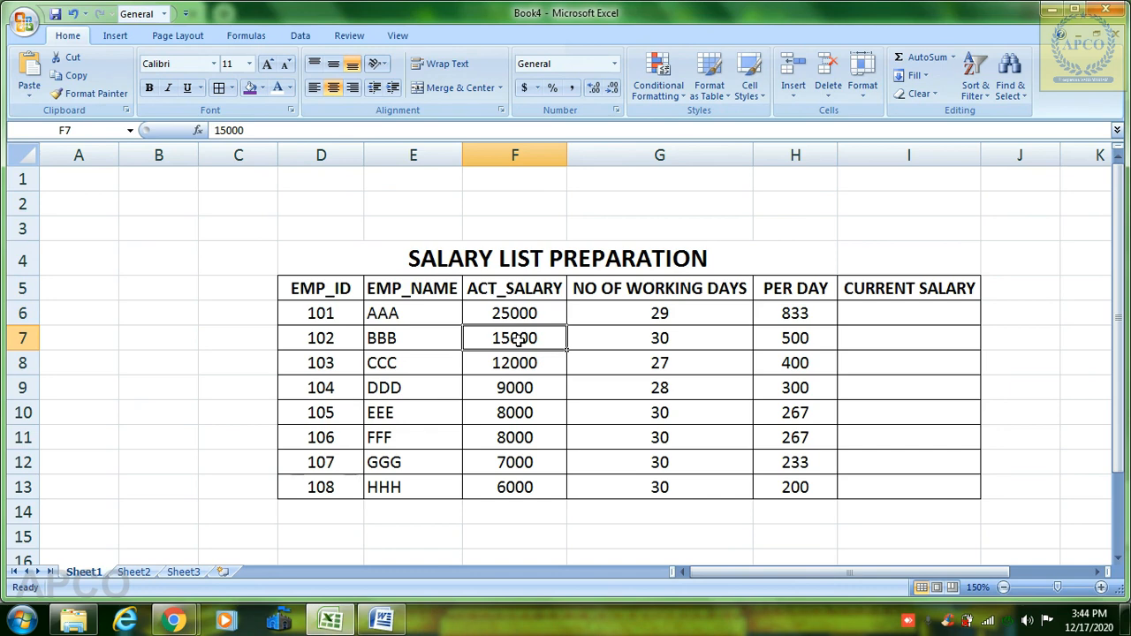
pyautogui.click(846, 314)
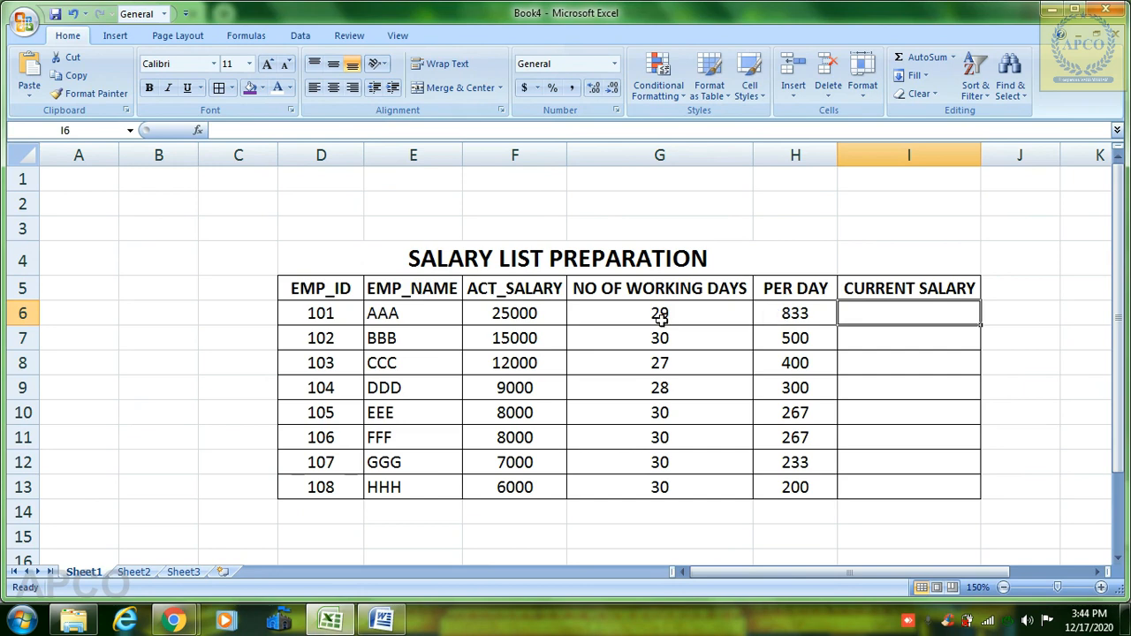
pyautogui.write('=')
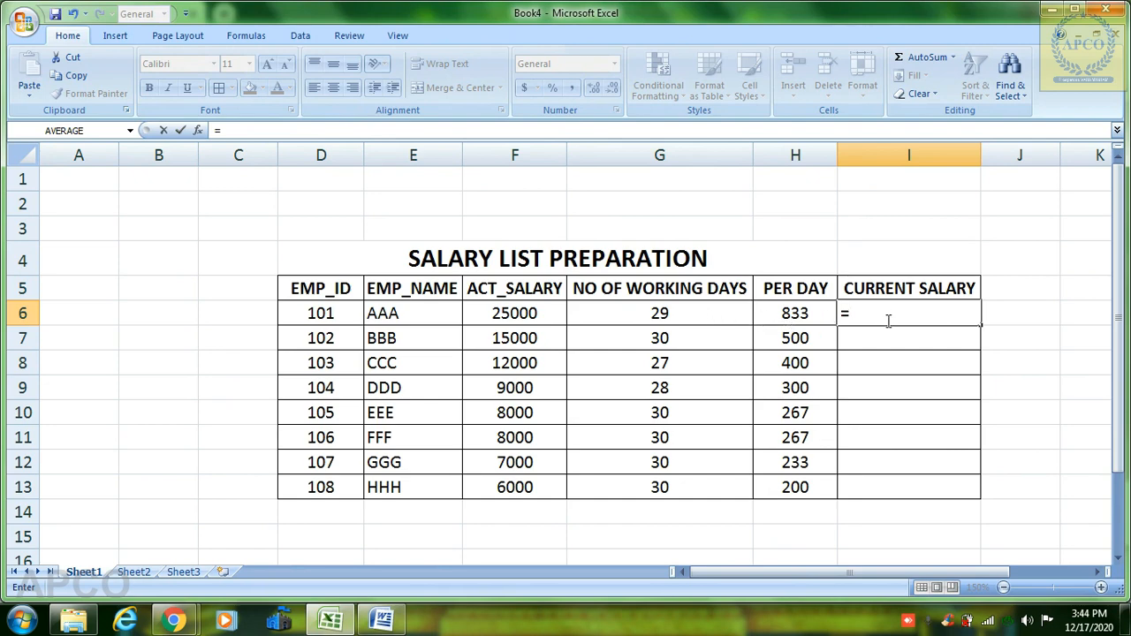
pyautogui.write('2')
pyautogui.press('BackSpace')
pyautogui.write('G6')
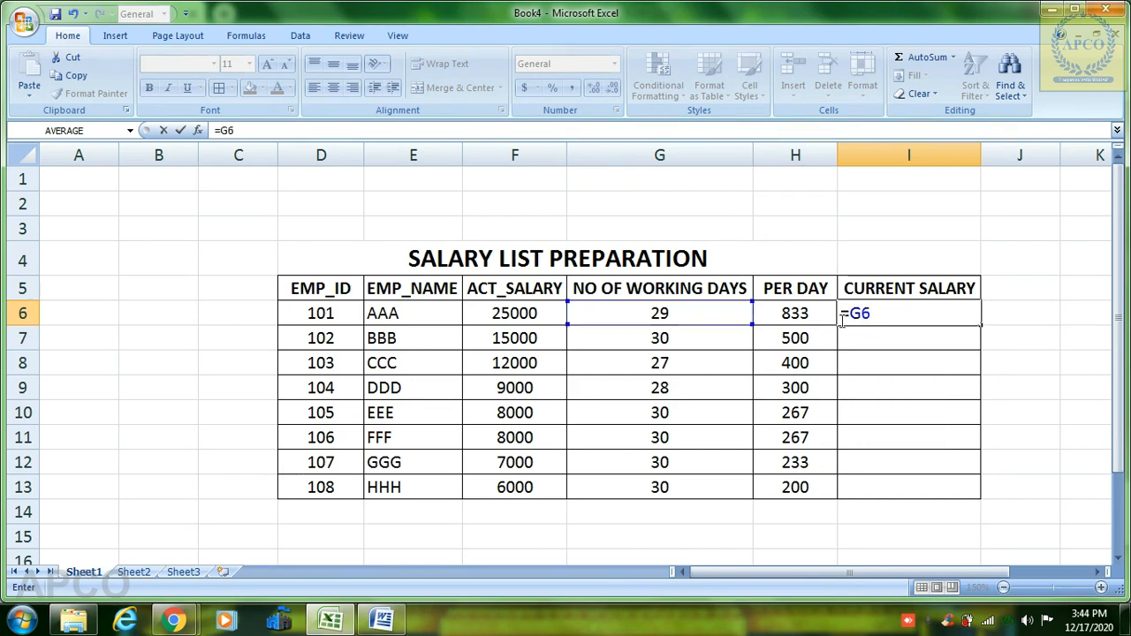
pyautogui.write('*H6')
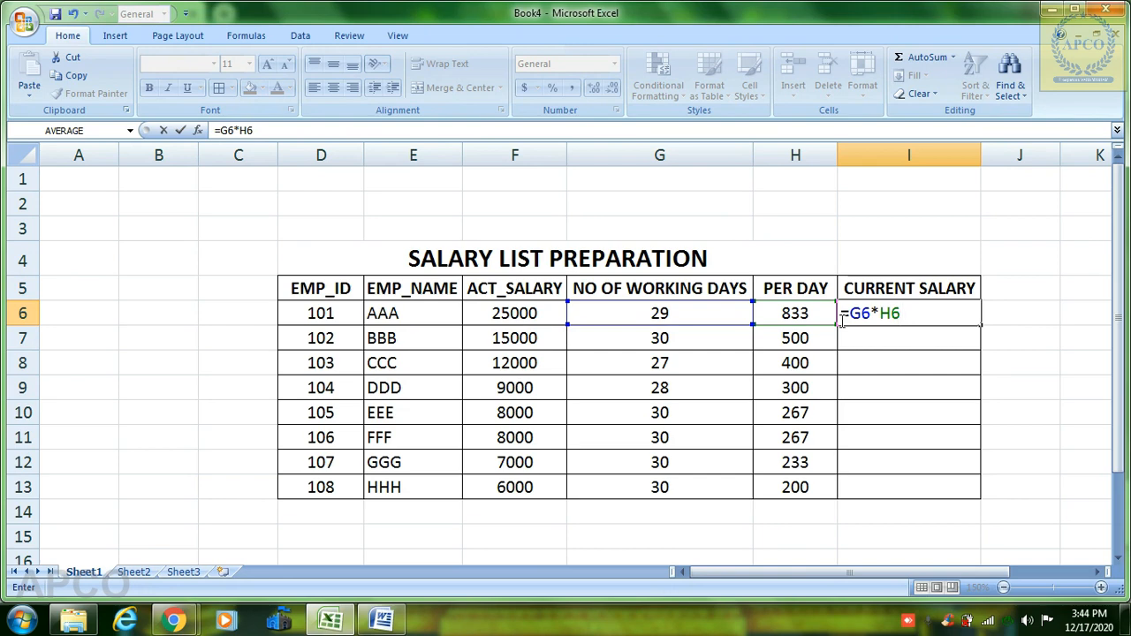
pyautogui.press('Return')
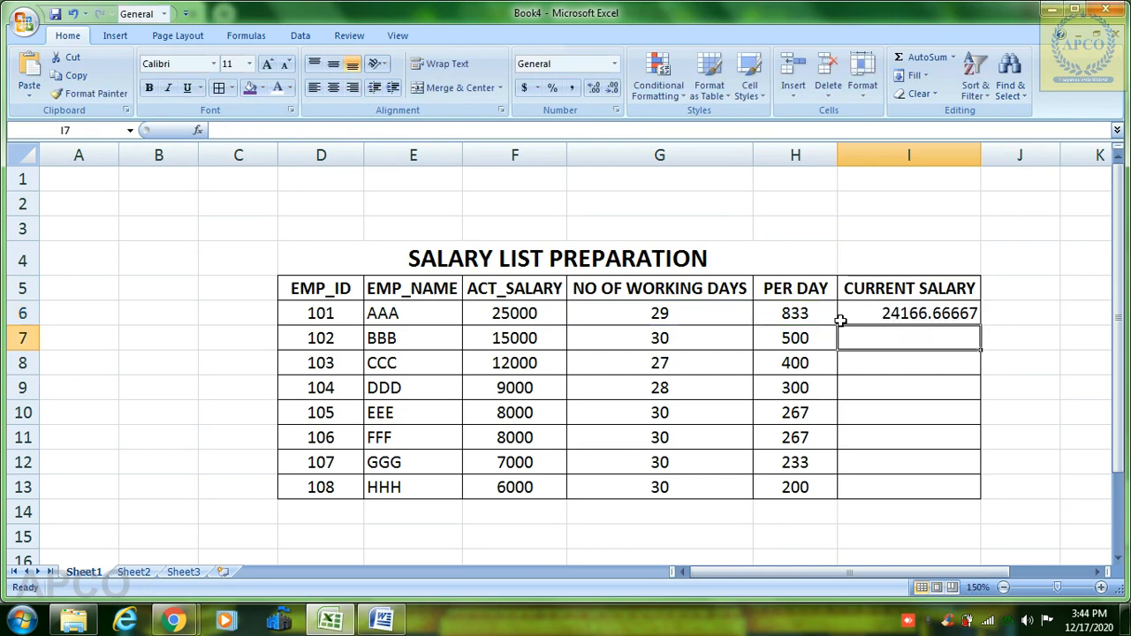
# - Fill the current salary formula from I6 down through I13 and format I6 with no decimal places
pyautogui.click(963, 313)
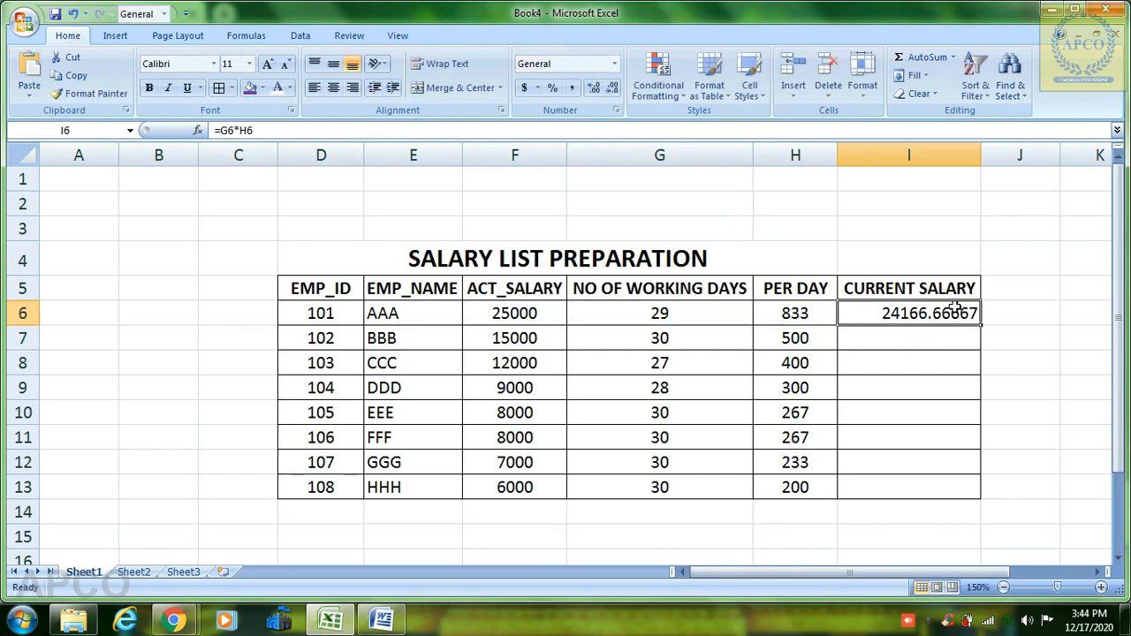
pyautogui.moveTo(980, 324); pyautogui.dragTo(985, 493)
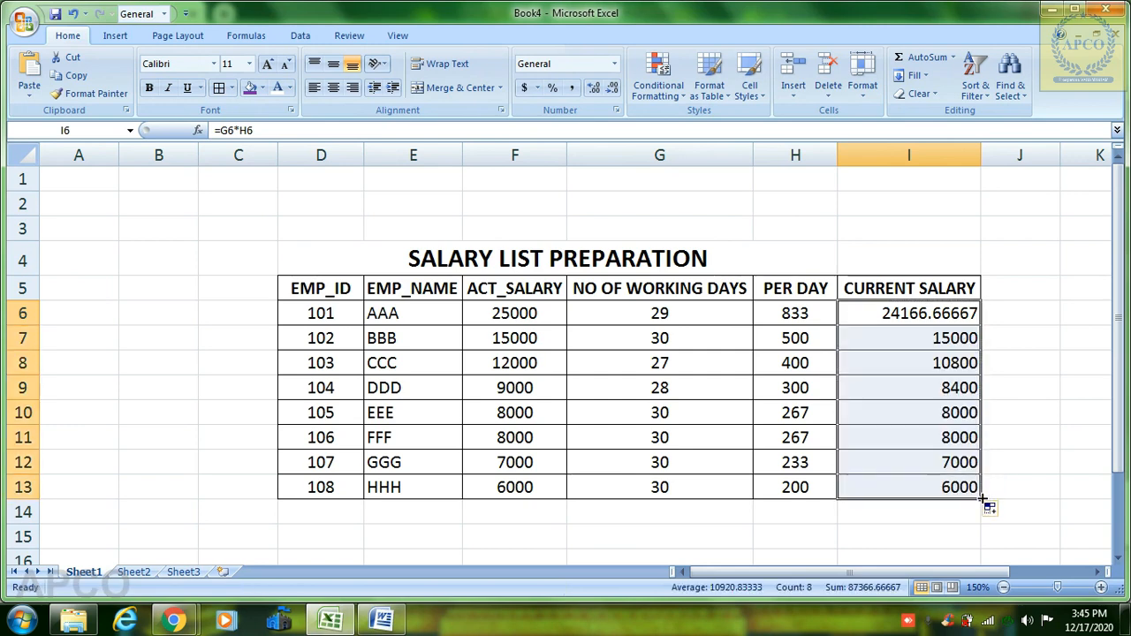
pyautogui.click(898, 313)
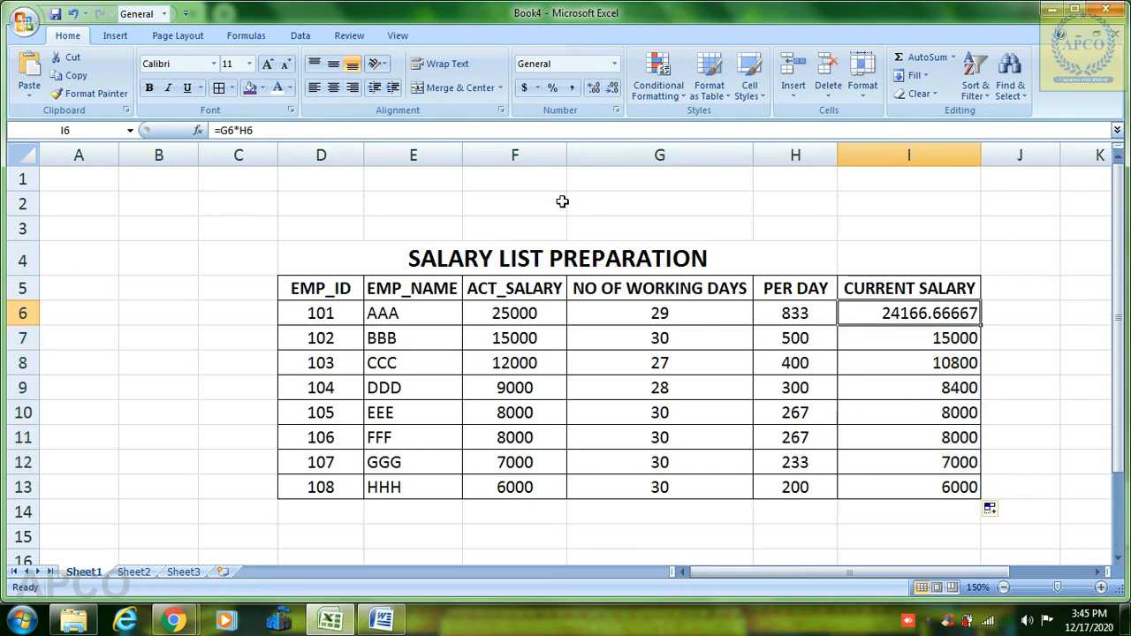
pyautogui.click(611, 91)
pyautogui.click(612, 91)
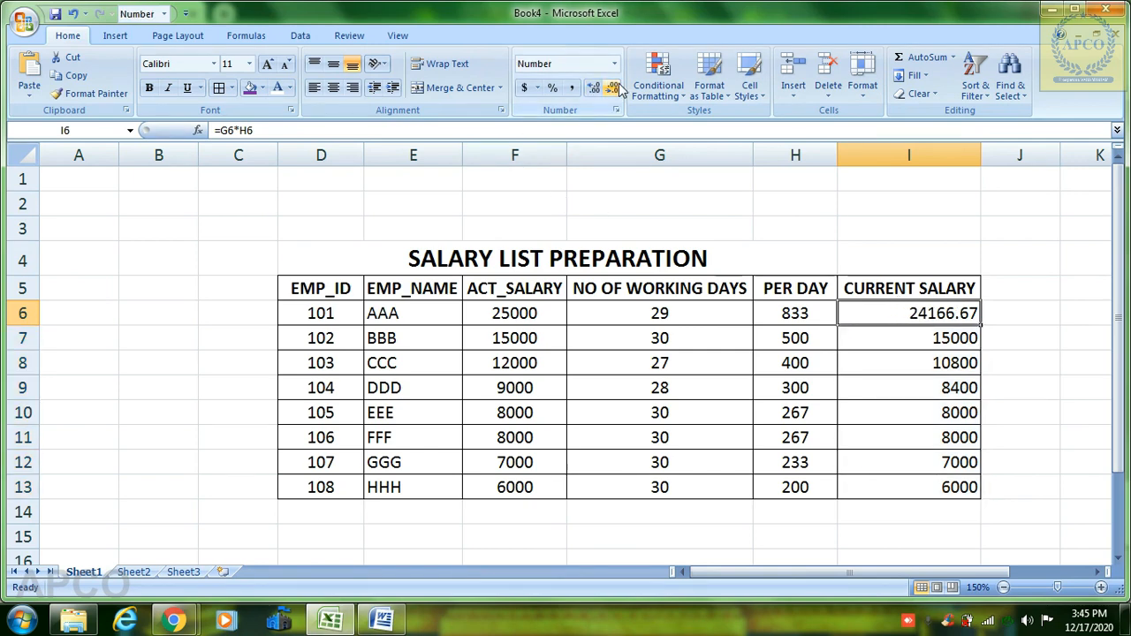
pyautogui.click(611, 90)
pyautogui.click(613, 89)
# - Center the CURRENT SALARY values in column I horizontally
pyautogui.click(889, 354)
pyautogui.click(901, 337)
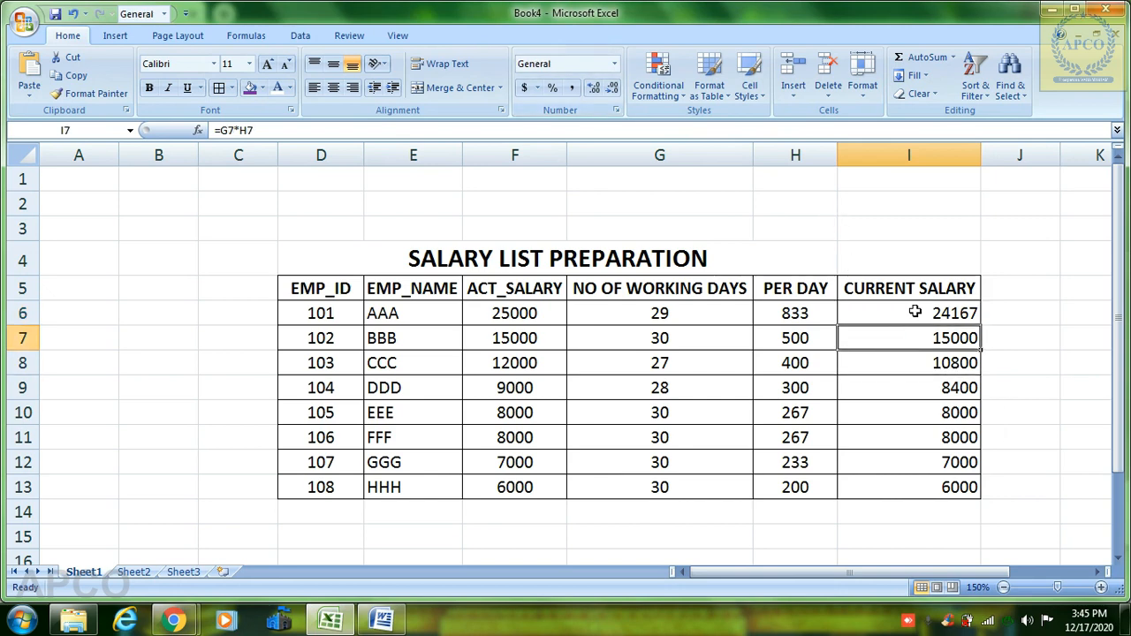
pyautogui.click(333, 87)
pyautogui.click(921, 380)
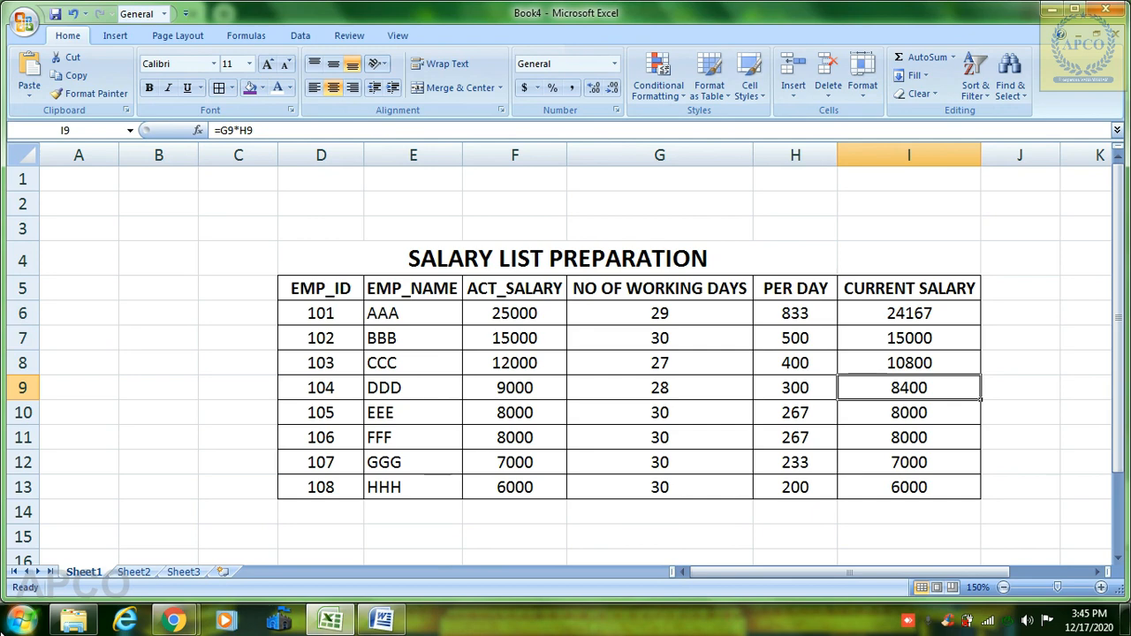
pyautogui.click(454, 458)
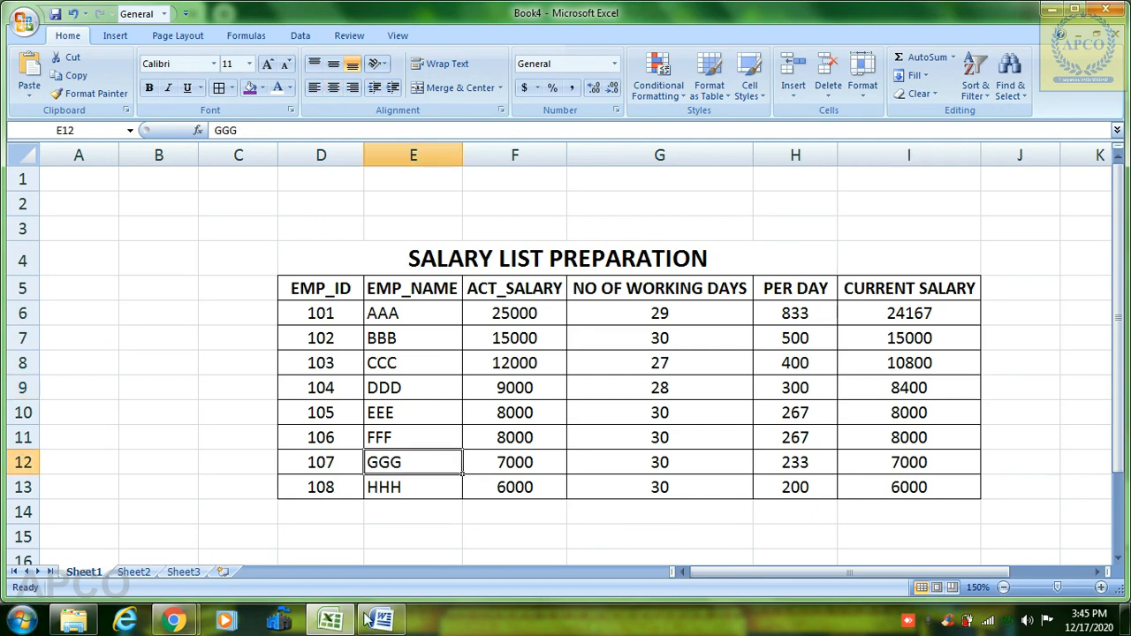
# - Switch to the Word document MS EXCEL -HOUR 6-EXERCISE and examine the salary list in Ex : 1
pyautogui.click(389, 623)
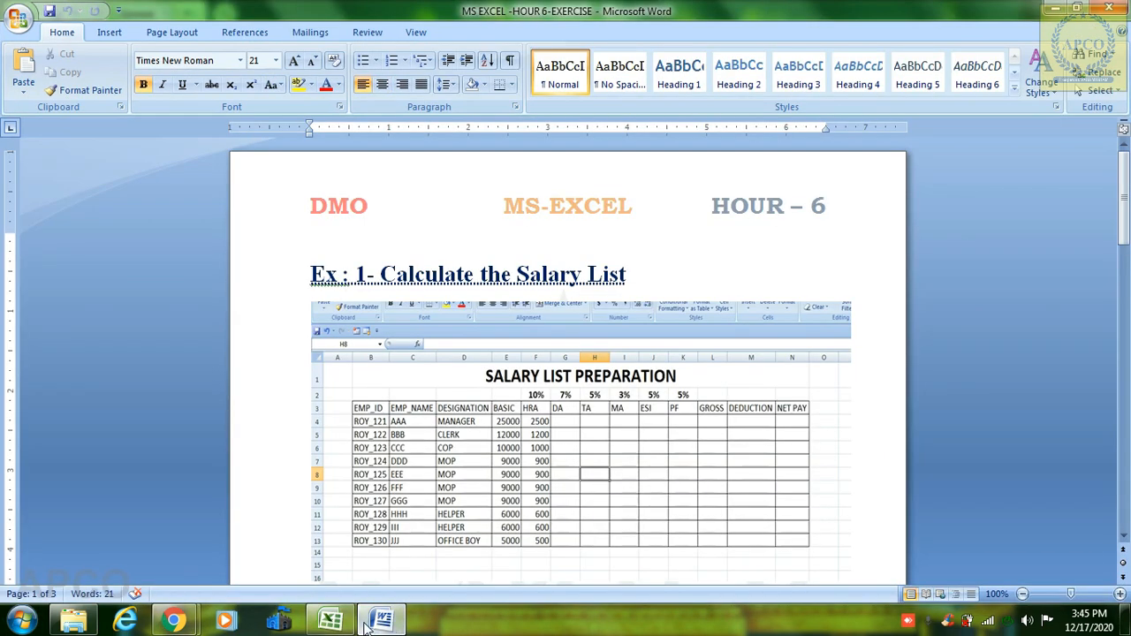
pyautogui.scroll(-1, 716, 484)
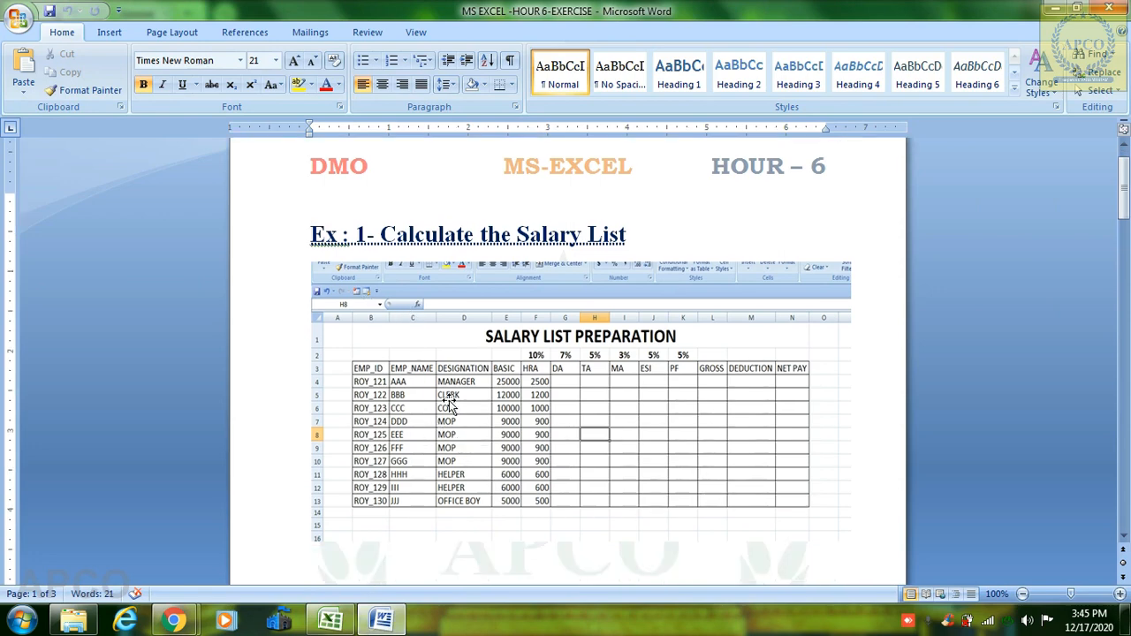
pyautogui.scroll(-8, 534, 472)
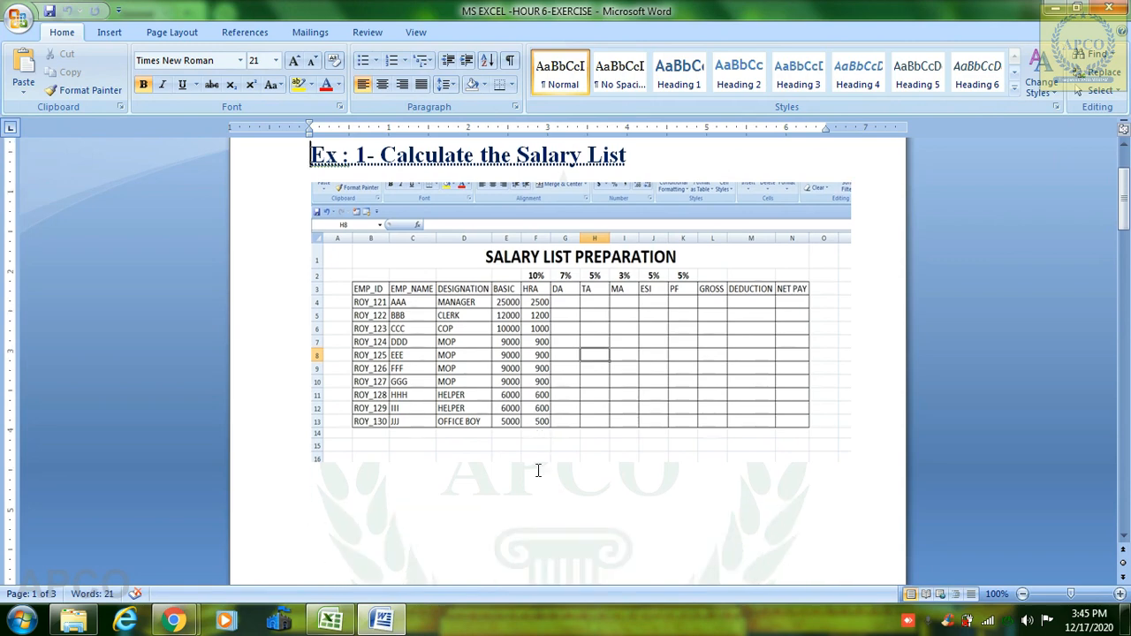
pyautogui.scroll(5, 537, 470)
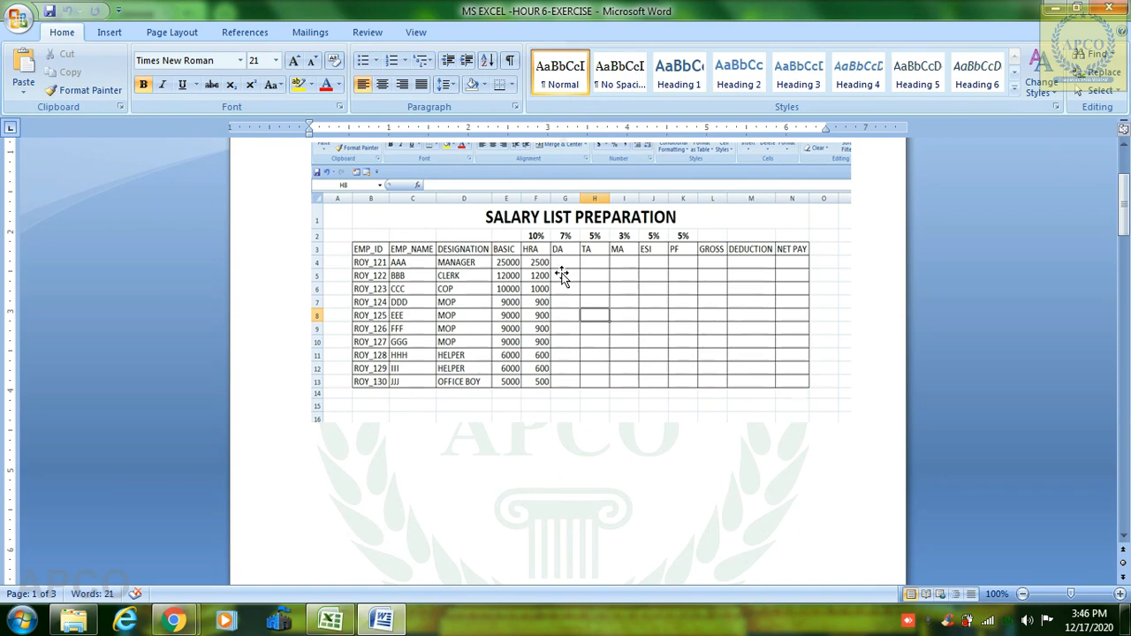
# - Copy the exercise's salary list picture into Sheet2 of the Excel workbook Book4 and place it starting around K3
pyautogui.click(455, 305)
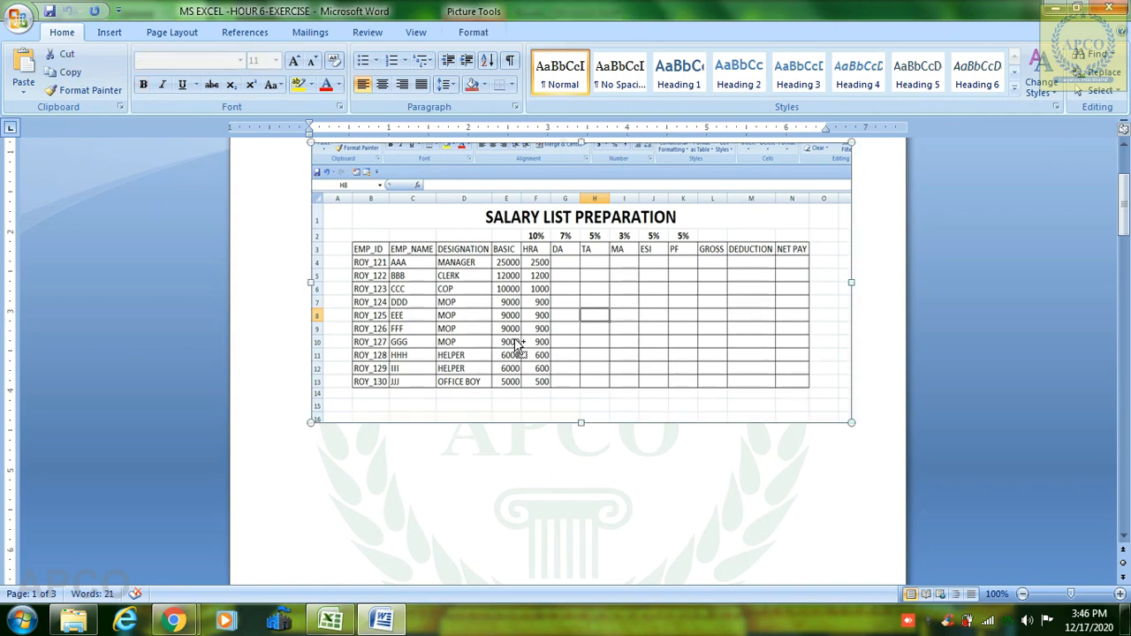
pyautogui.click(330, 621)
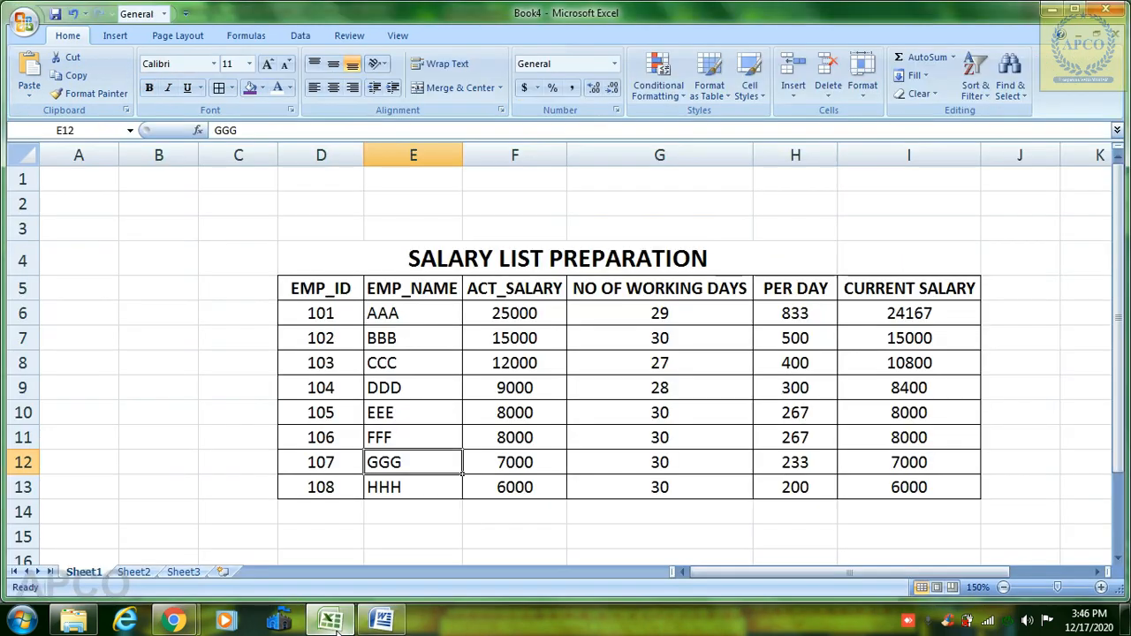
pyautogui.click(147, 573)
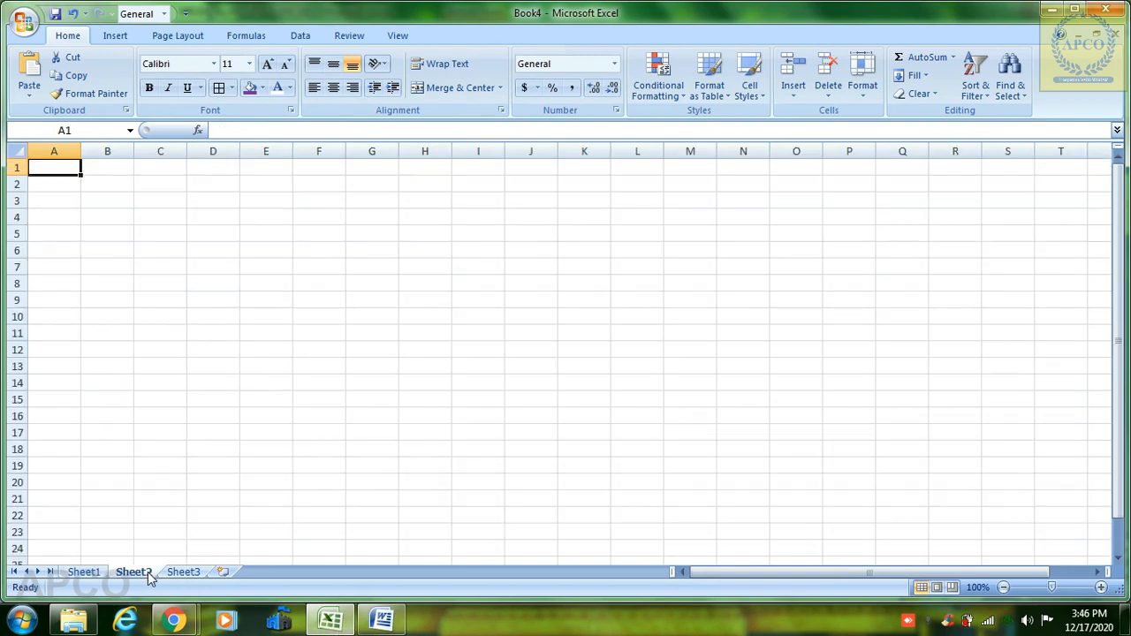
pyautogui.hotkey('ctrl', 'v')
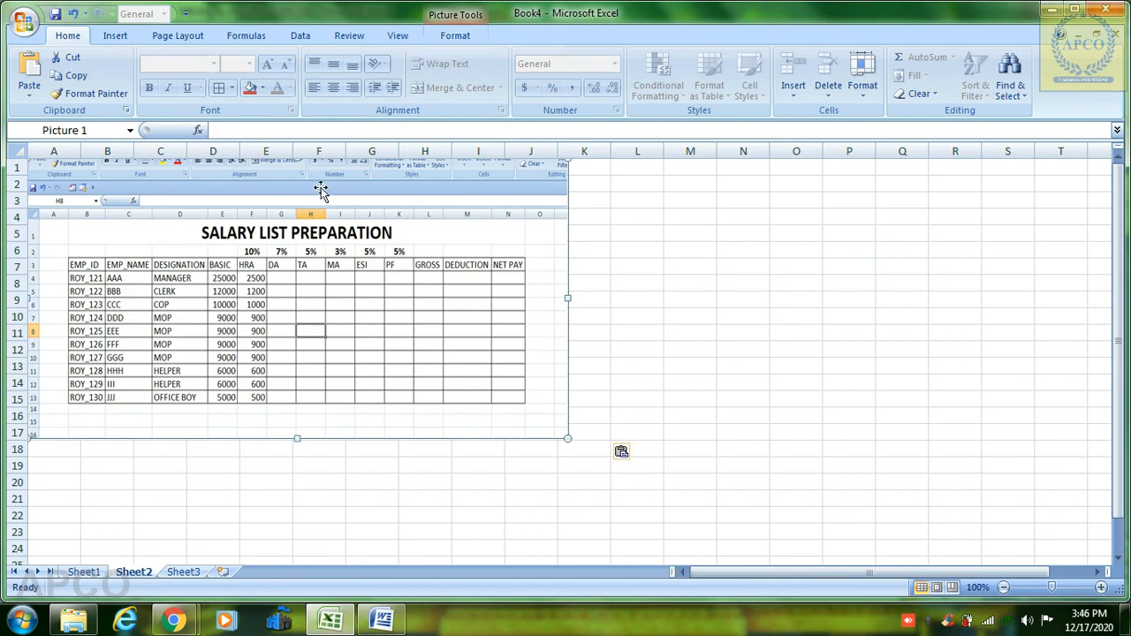
pyautogui.moveTo(323, 189); pyautogui.dragTo(866, 231)
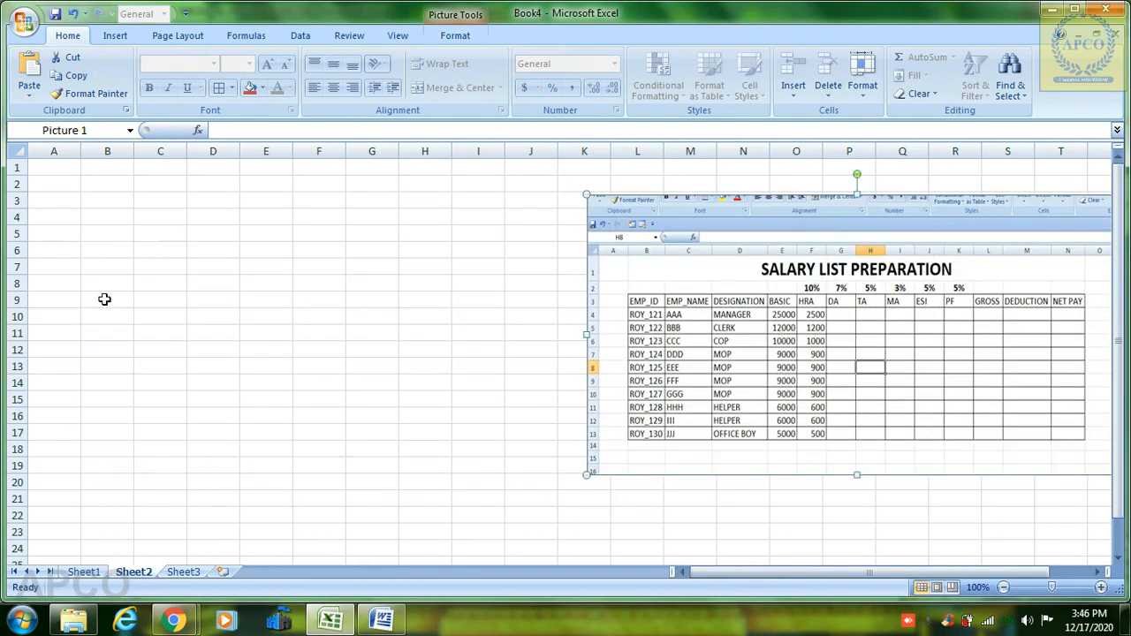
# - Enter the headings BASIC in B5 and HRA in C5 of Sheet2
pyautogui.click(107, 238)
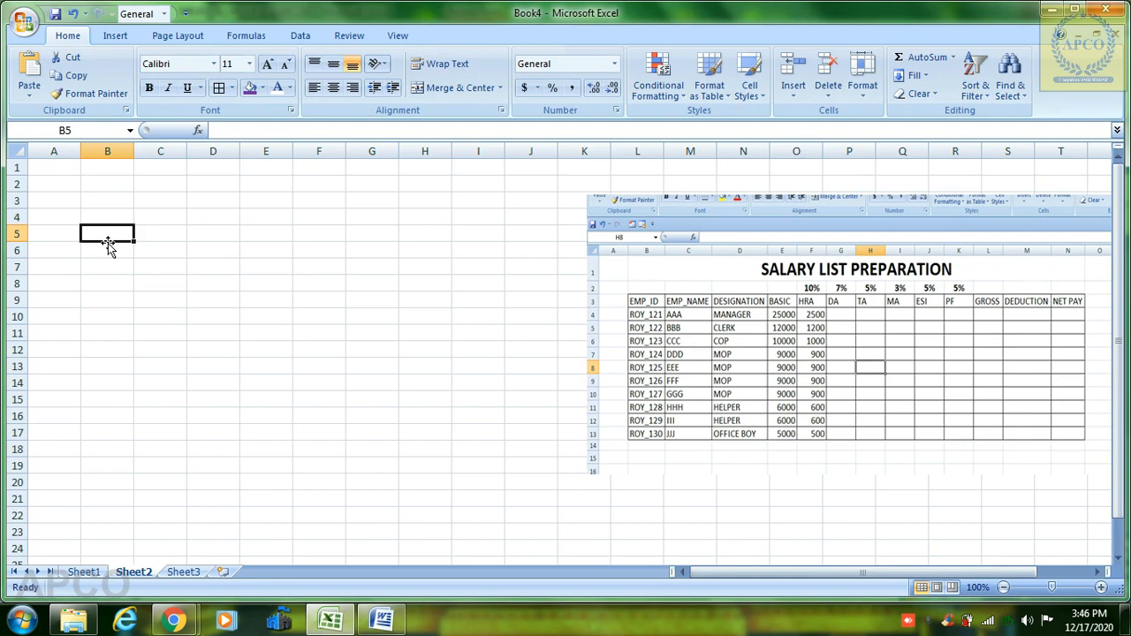
pyautogui.write('BASUC')
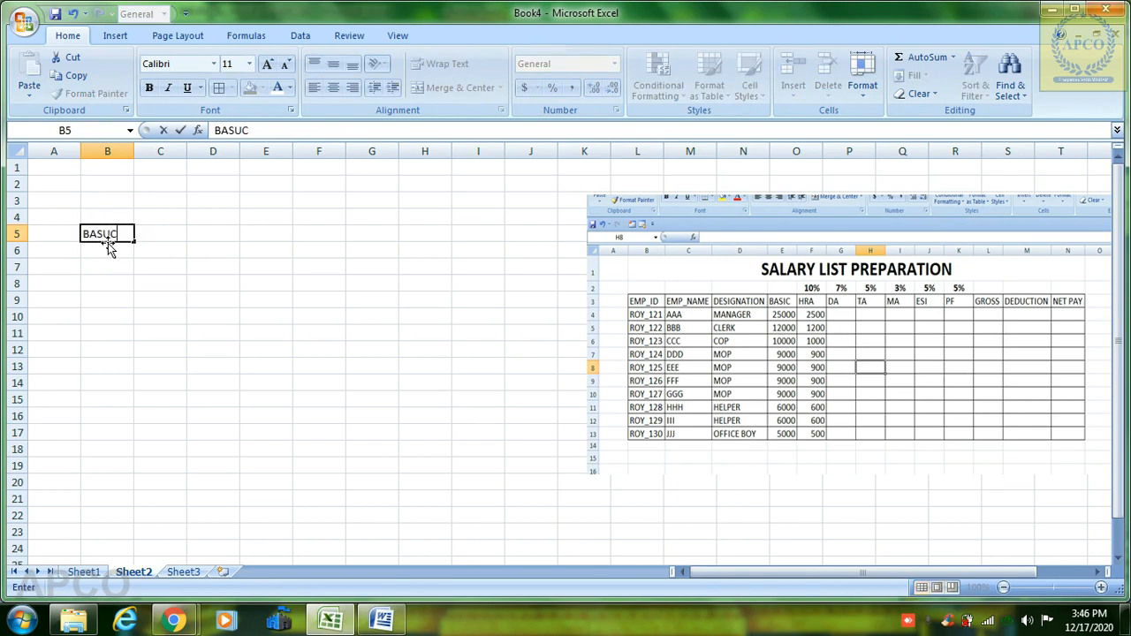
pyautogui.press('BackSpace')
pyautogui.press('BackSpace')
pyautogui.write('IC')
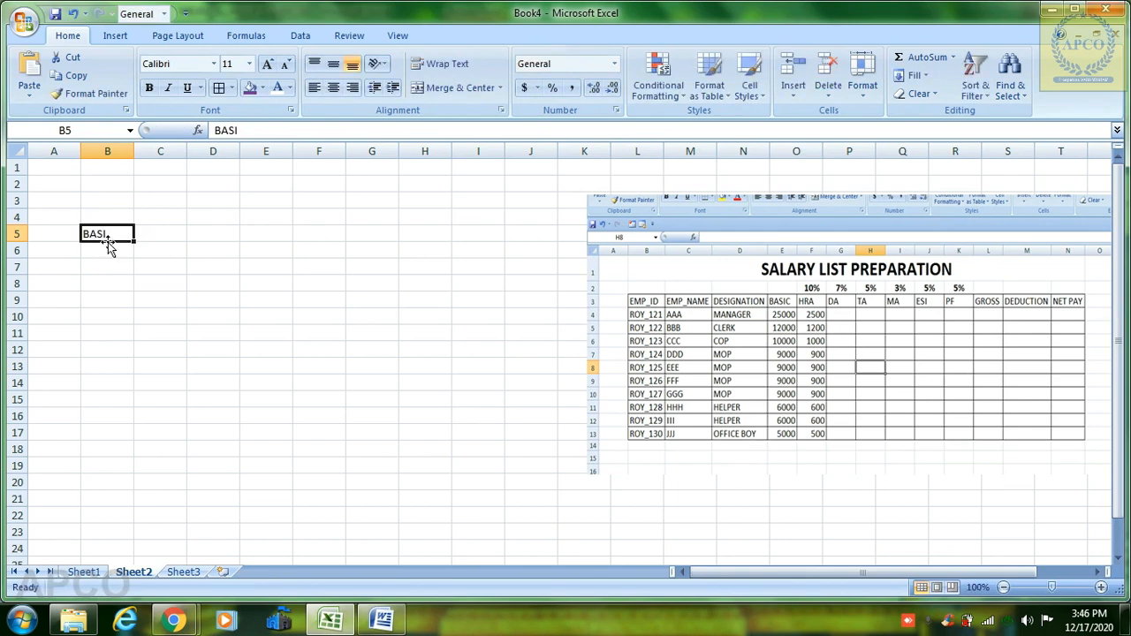
pyautogui.press('Tab')
pyautogui.click(106, 241)
pyautogui.doubleClick(108, 245)
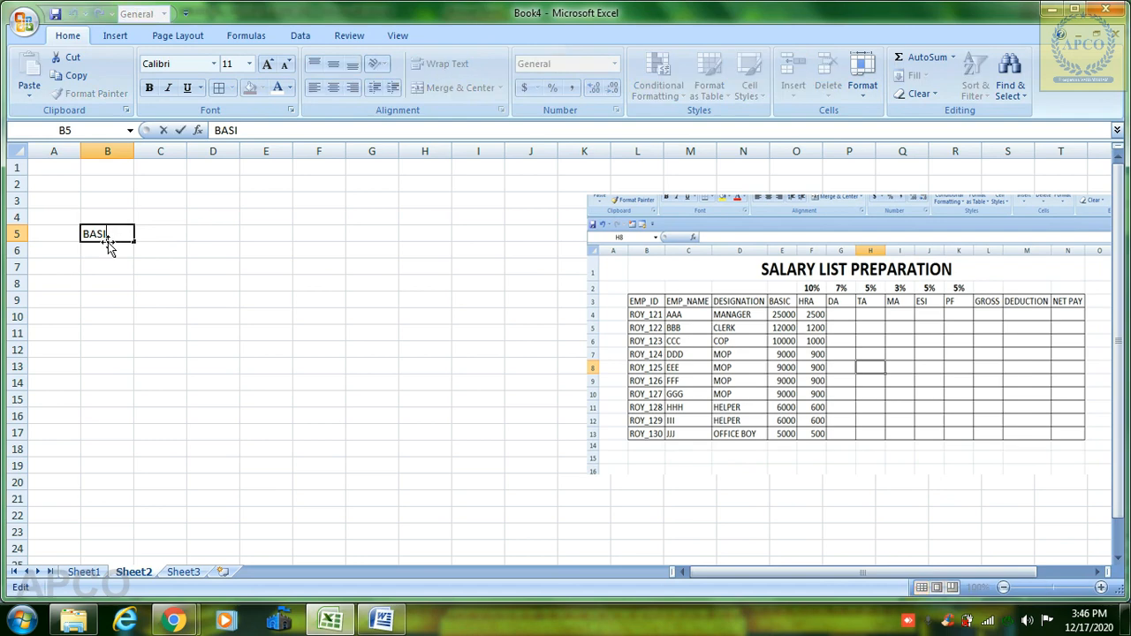
pyautogui.write('C')
pyautogui.press('Tab')
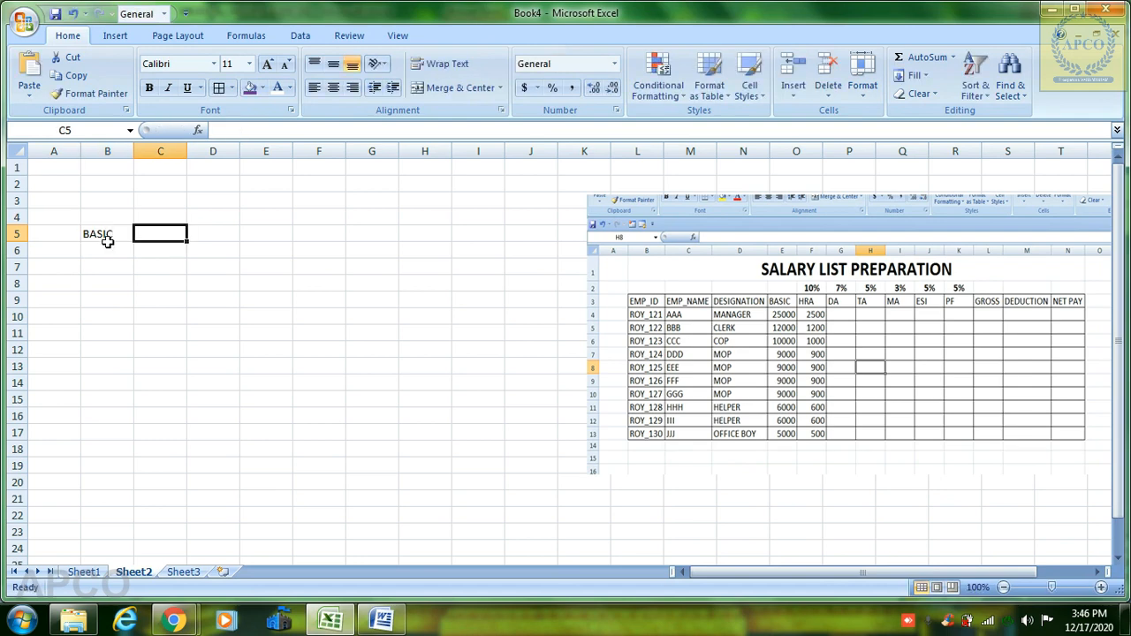
pyautogui.write('HRA')
# - Enter the basic salaries 25000, 12000, 10000, 9000, 9000 and 9000 in B6:B11
pyautogui.click(108, 248)
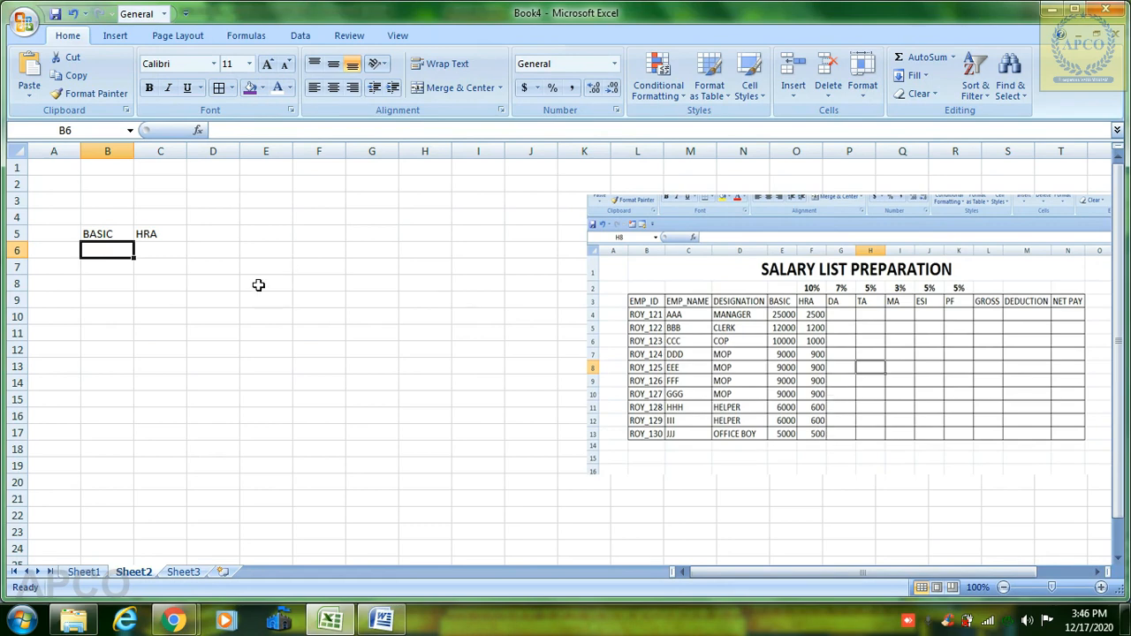
pyautogui.write('25000')
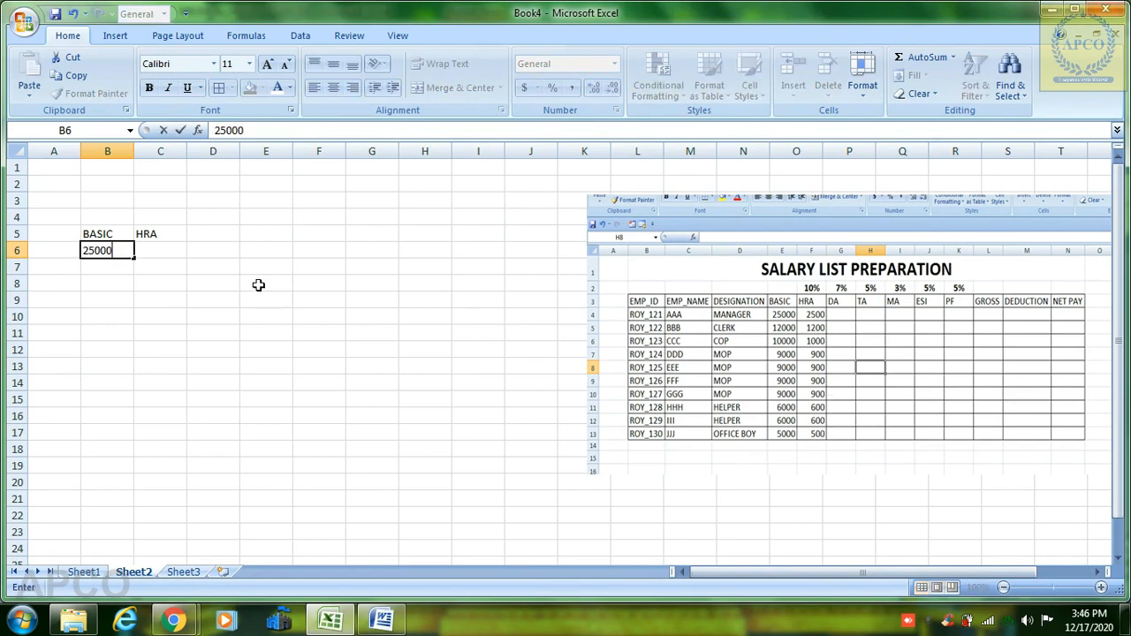
pyautogui.press('Return')
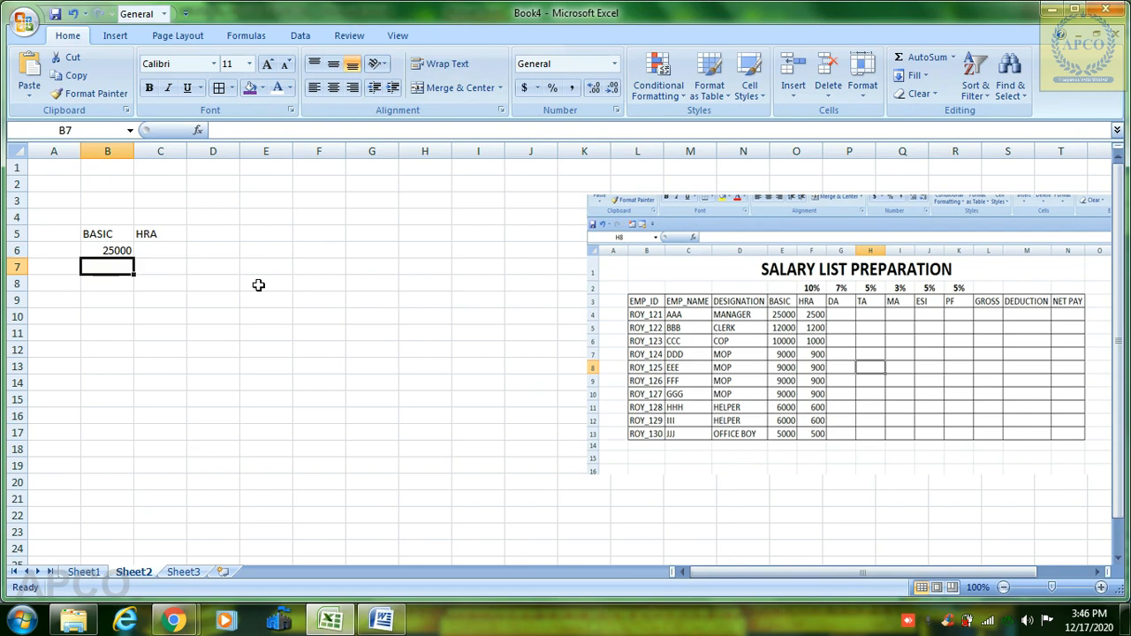
pyautogui.write('12000')
pyautogui.press('Return')
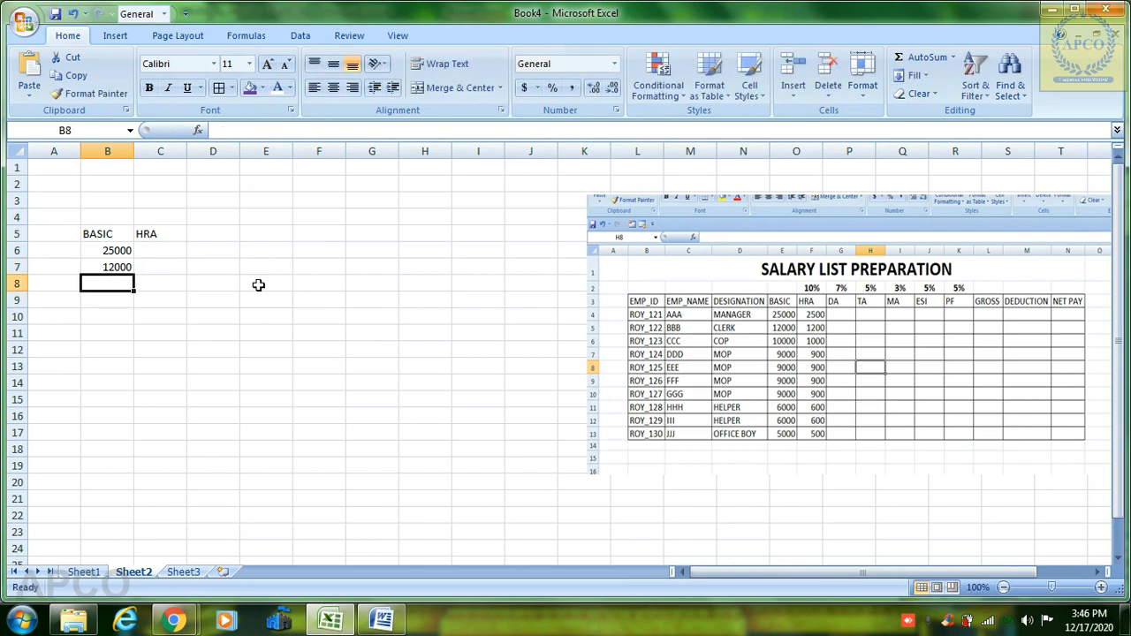
pyautogui.write('10000')
pyautogui.press('Return')
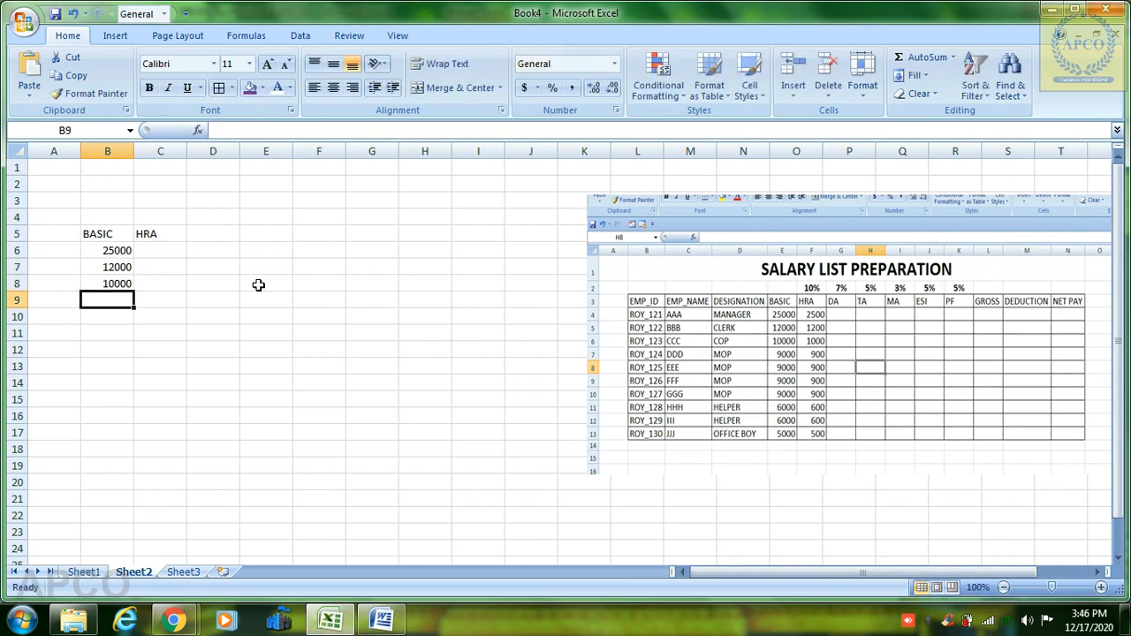
pyautogui.write('9000')
pyautogui.press('Return')
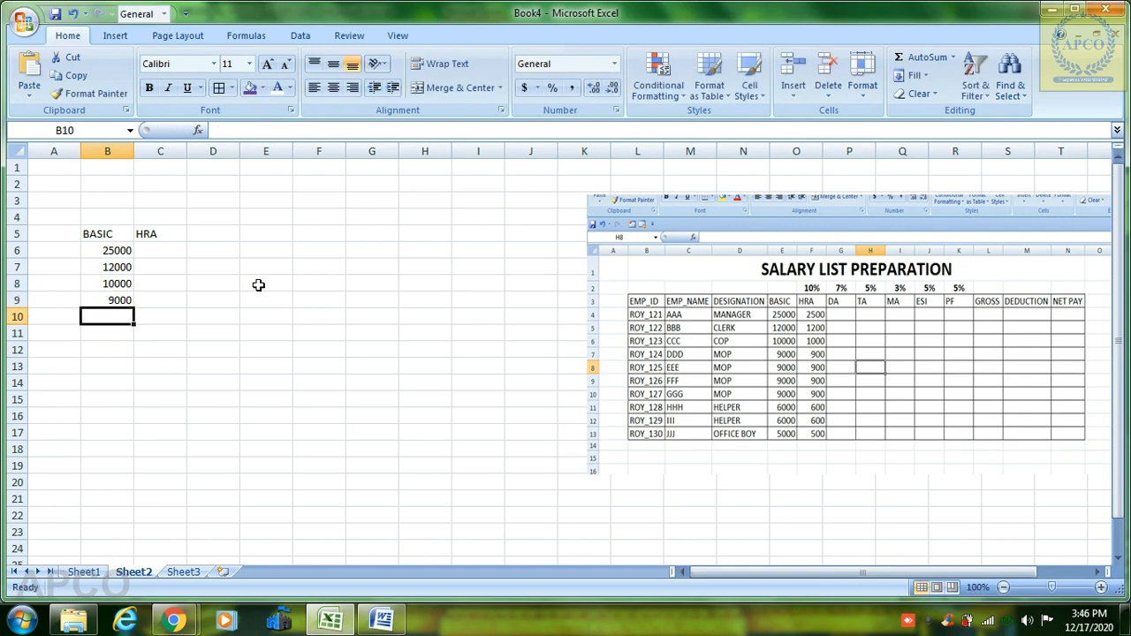
pyautogui.write('9000')
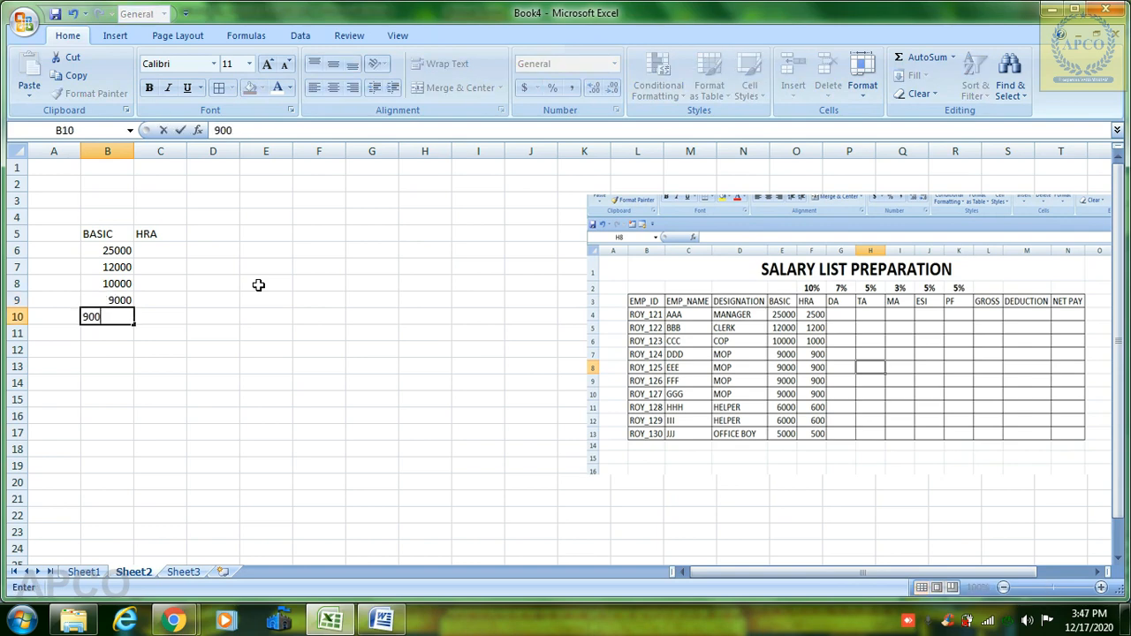
pyautogui.press('Return')
pyautogui.write('9000')
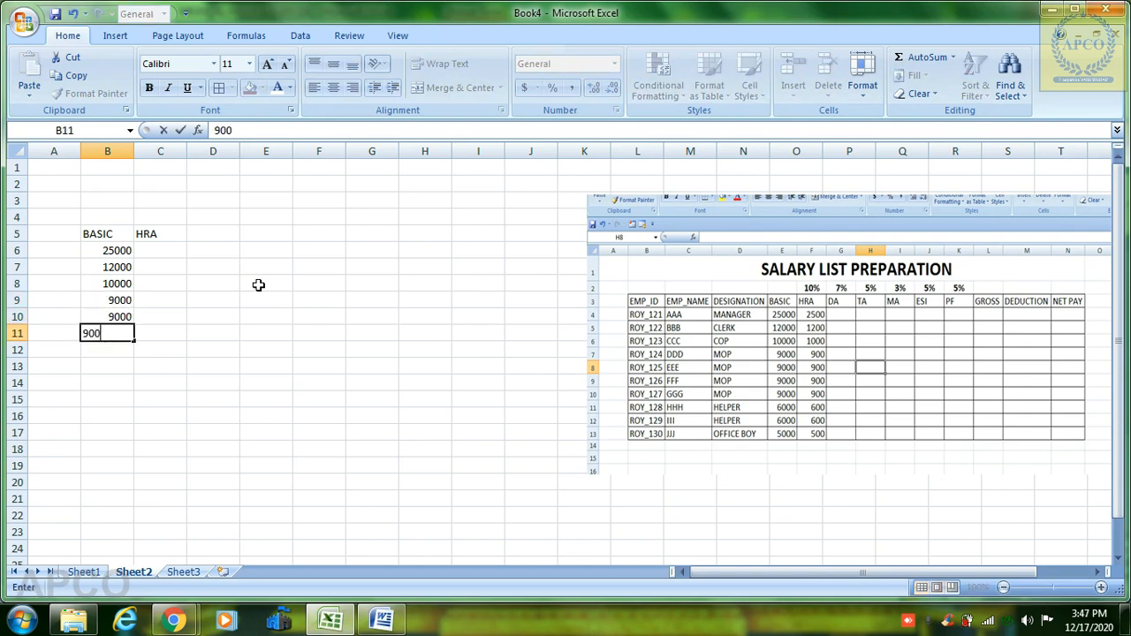
pyautogui.press('Return')
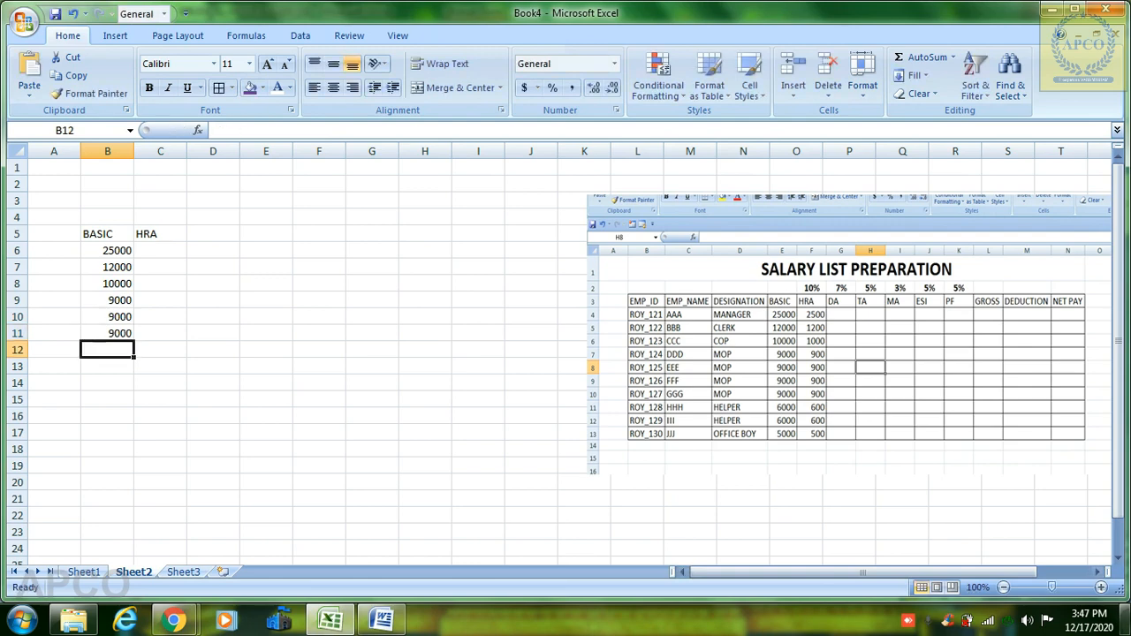
# - Move the salary list picture closer to the data so that it starts in column H
pyautogui.click(1100, 588)
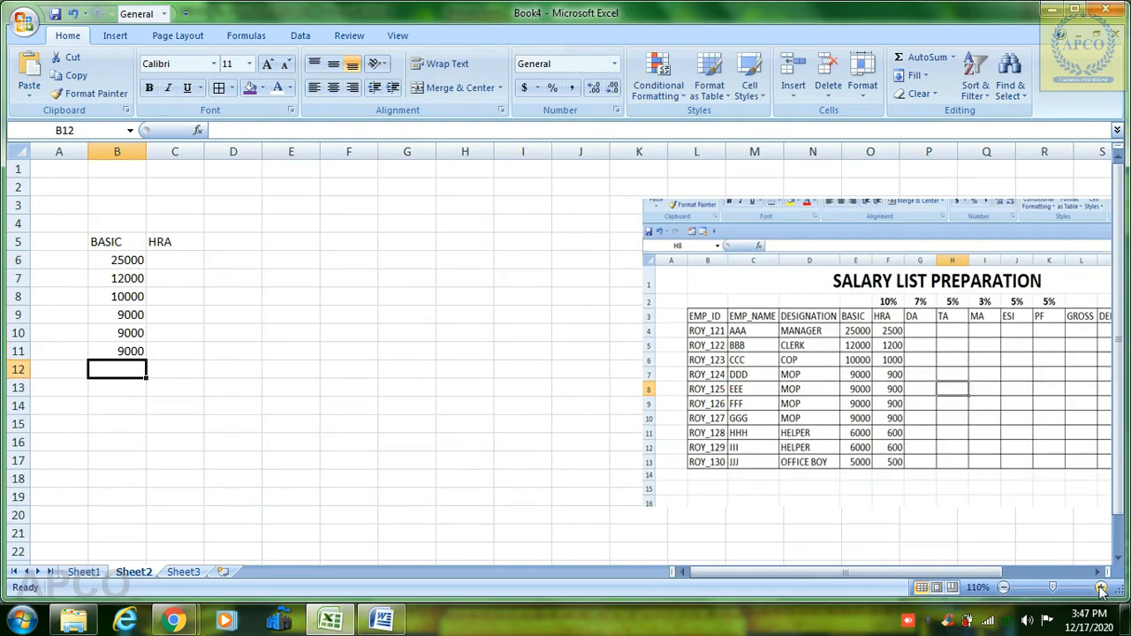
pyautogui.click(1100, 588)
pyautogui.click(1101, 588)
pyautogui.moveTo(996, 387); pyautogui.dragTo(782, 345)
# - Enter the remaining basic salaries 9000, 6000, 6000 and 5000 in B12:B15 of the BASIC column
pyautogui.click(157, 423)
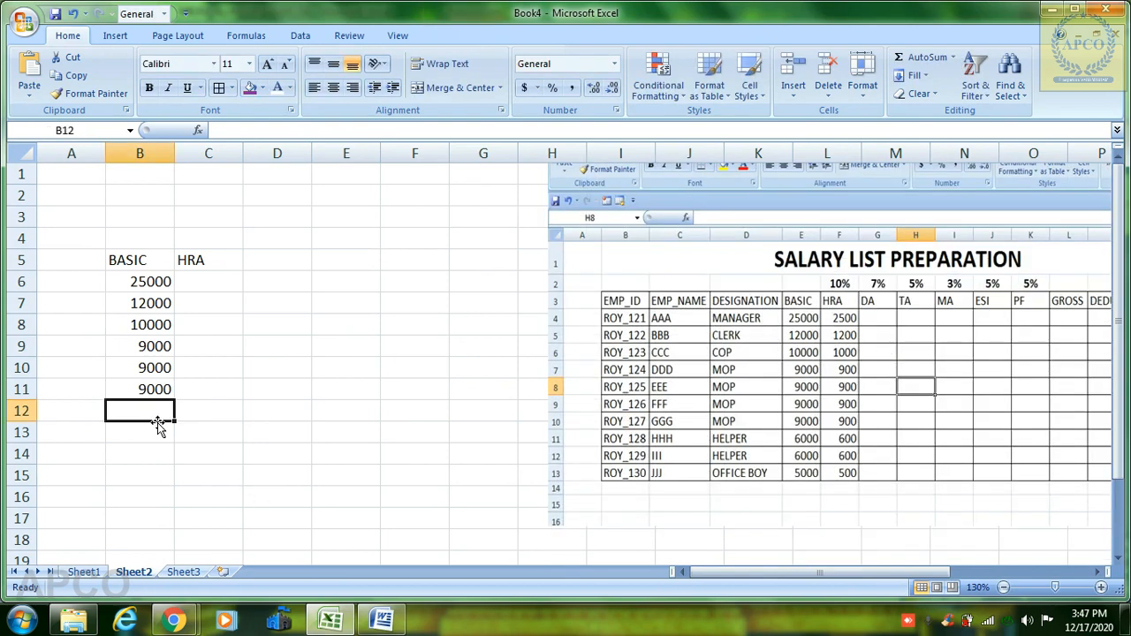
pyautogui.write('9000')
pyautogui.press('Return')
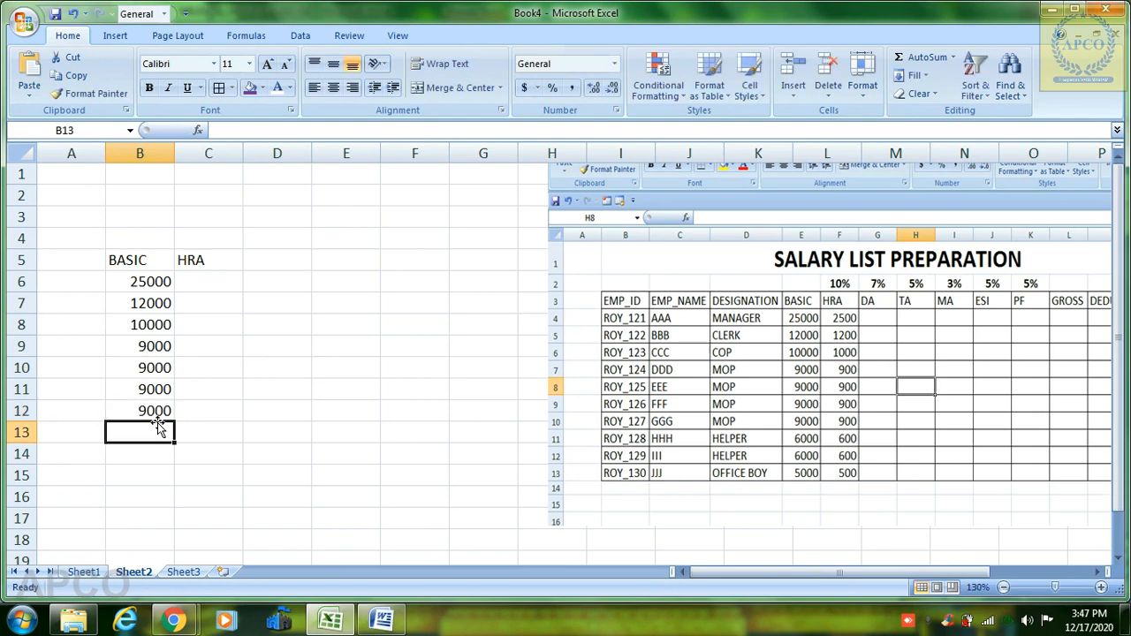
pyautogui.write('6000')
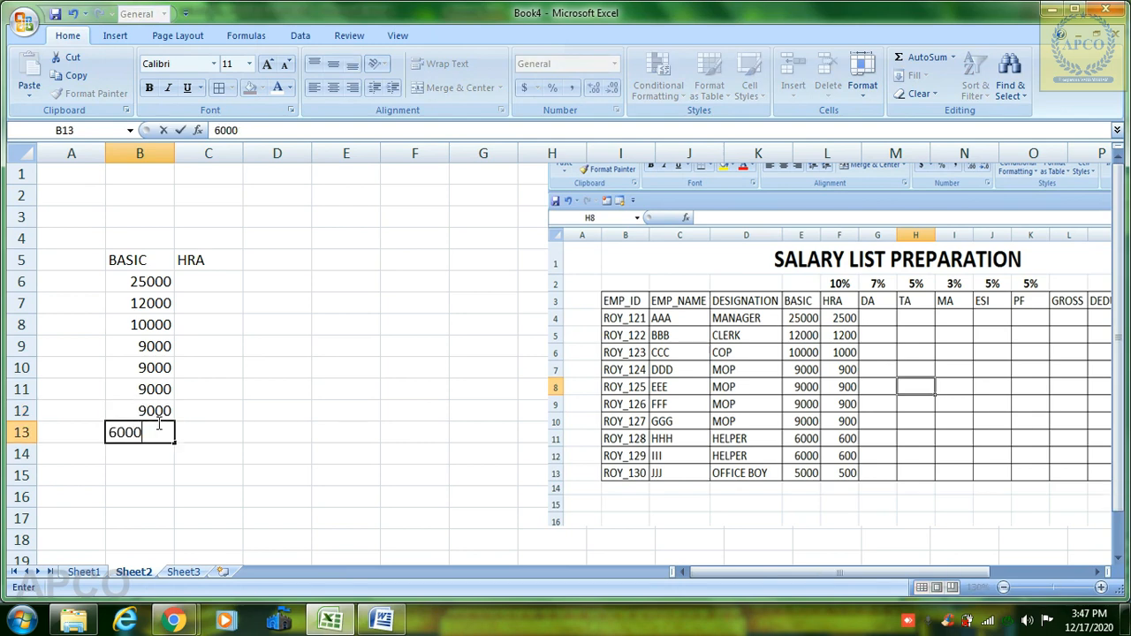
pyautogui.press('Return')
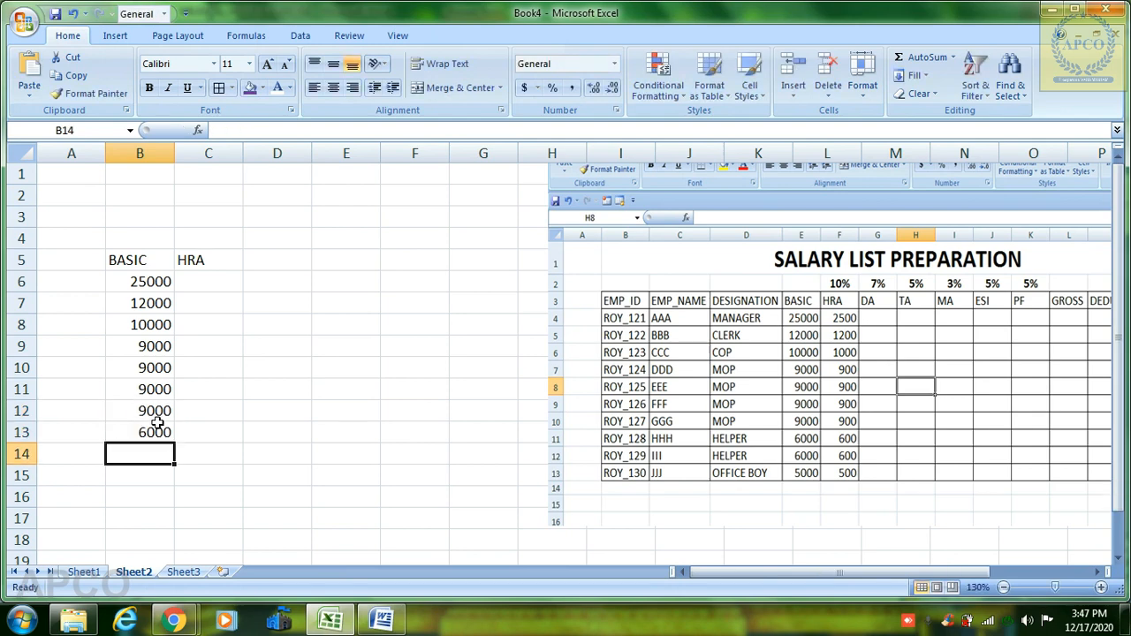
pyautogui.write('6000')
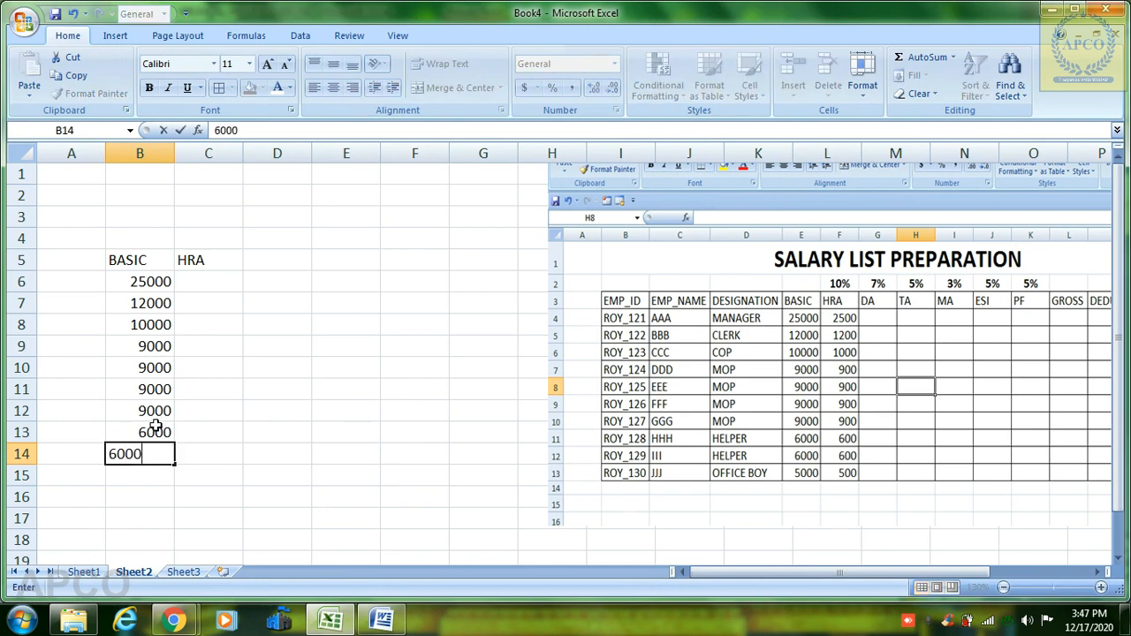
pyautogui.press('Return')
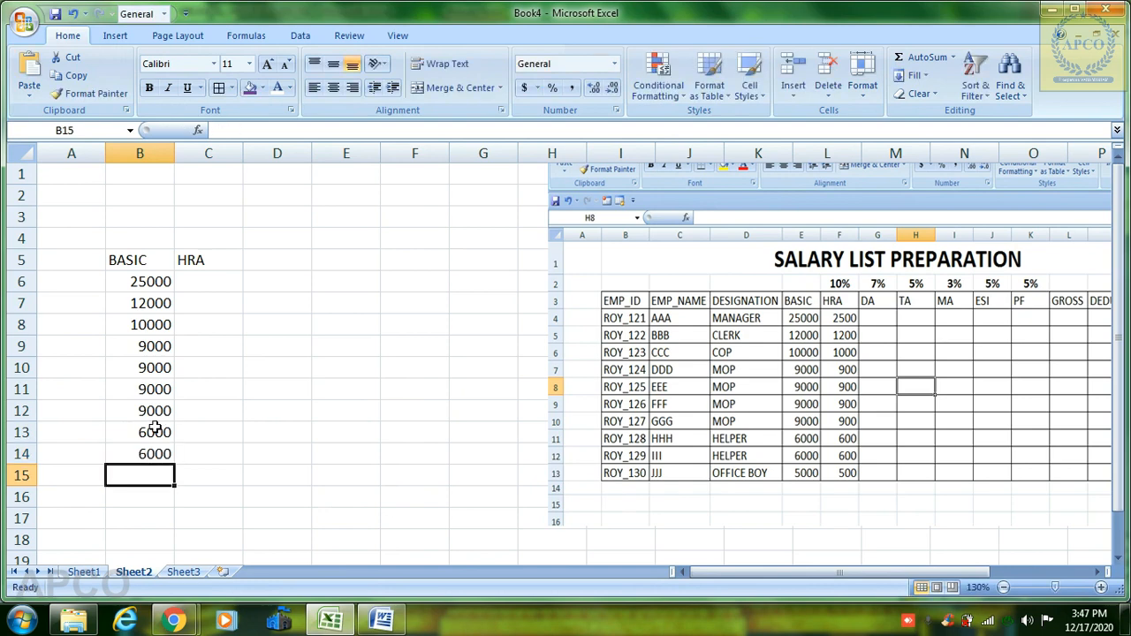
pyautogui.write('5000')
pyautogui.press('Return')
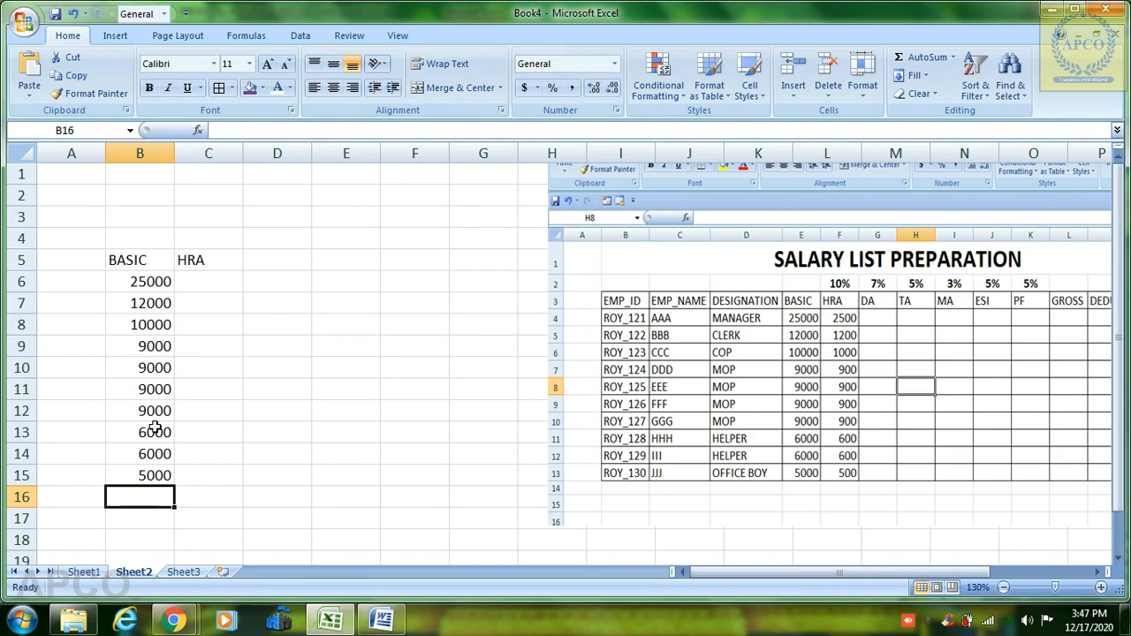
pyautogui.click(221, 296)
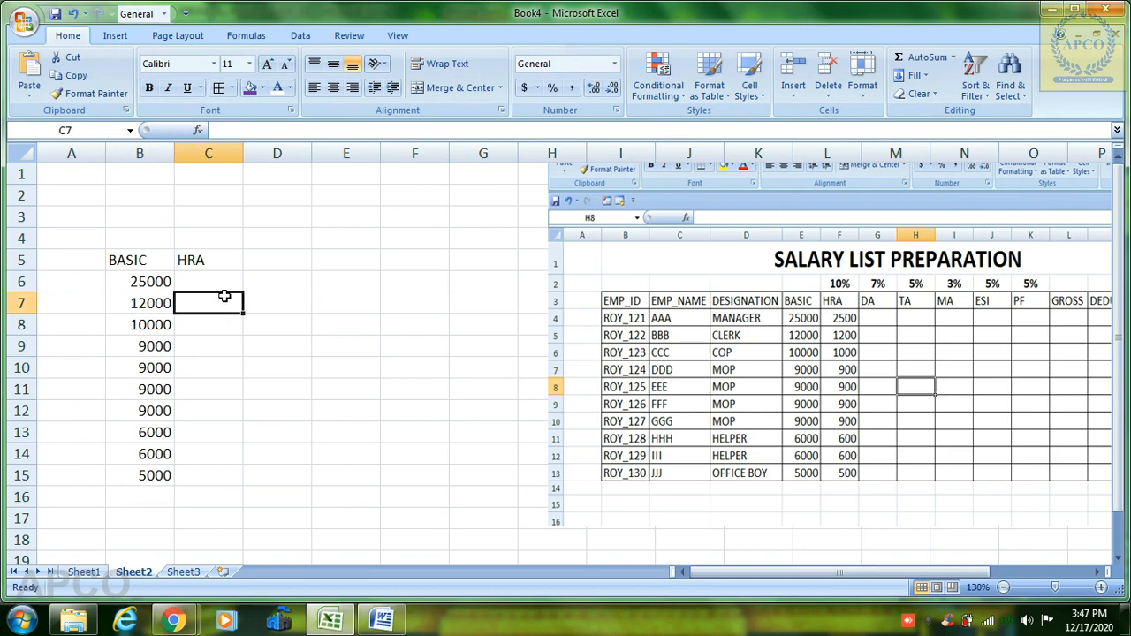
pyautogui.click(222, 287)
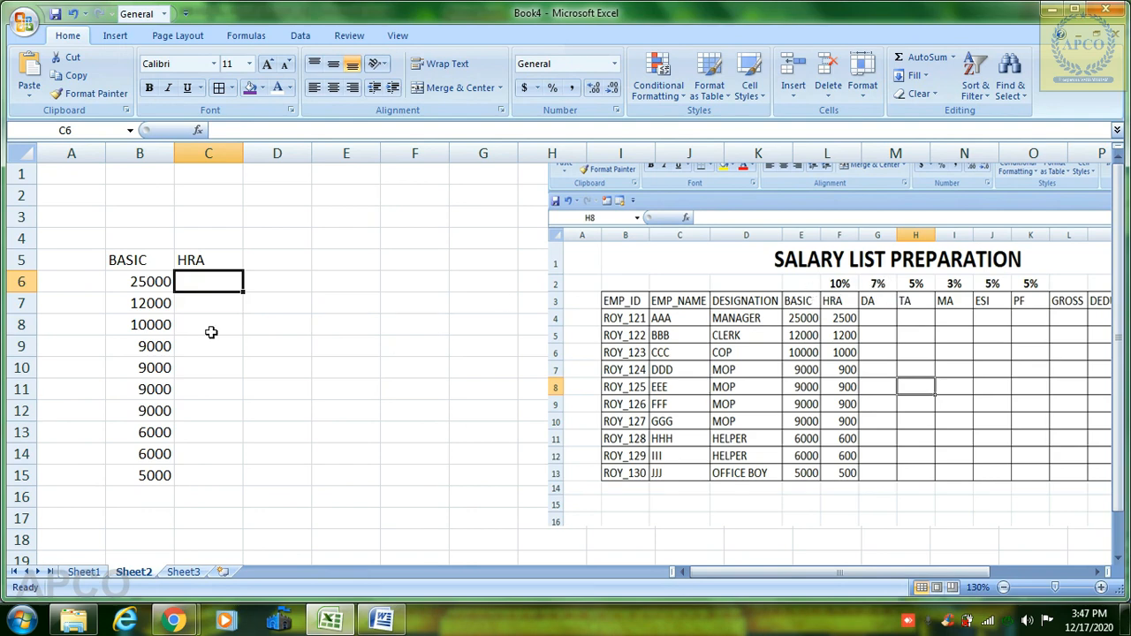
pyautogui.write('=')
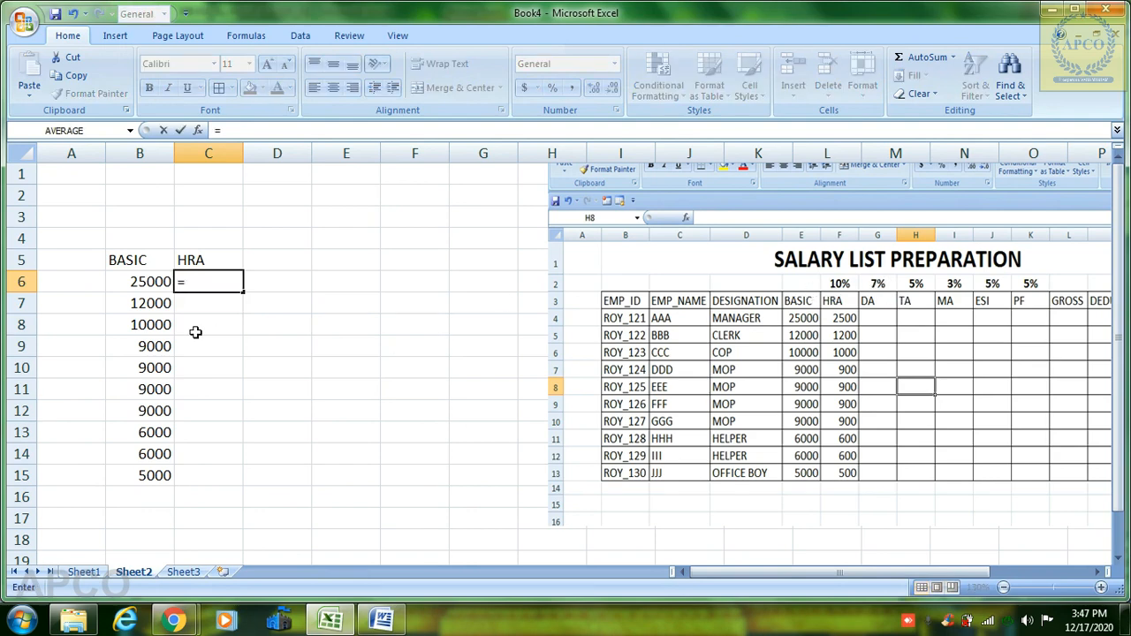
pyautogui.click(309, 309)
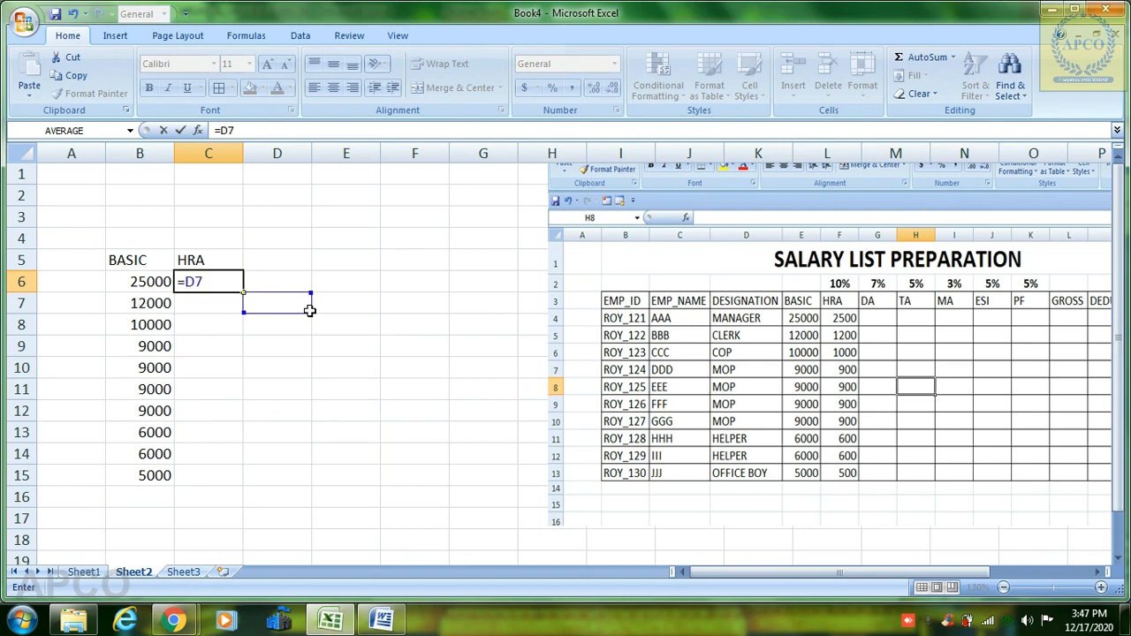
pyautogui.write('6*10')
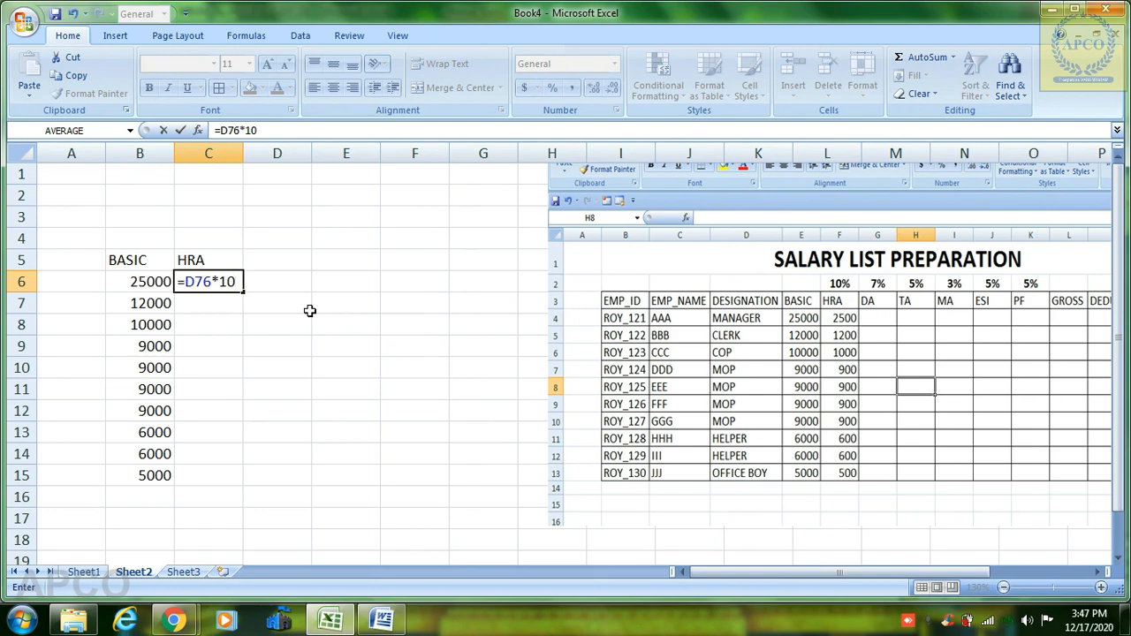
pyautogui.write('/100')
pyautogui.press('Return')
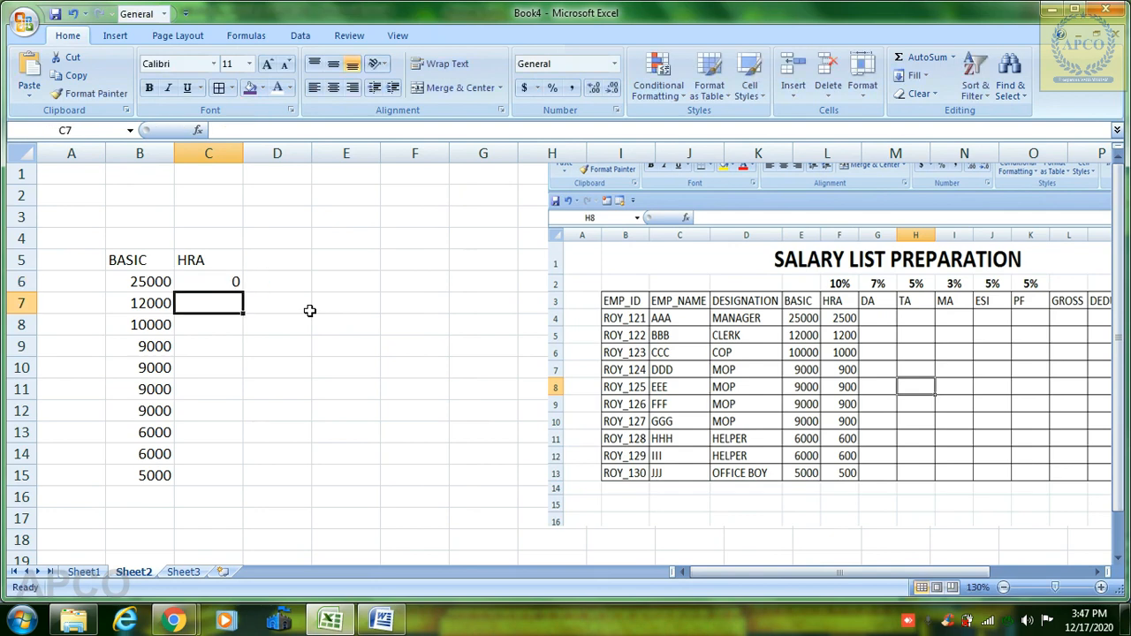
# - Calculate HRA with the formula =B6*10/100 in C6 and fill it down to C15
pyautogui.click(204, 274)
pyautogui.press('BackSpace')
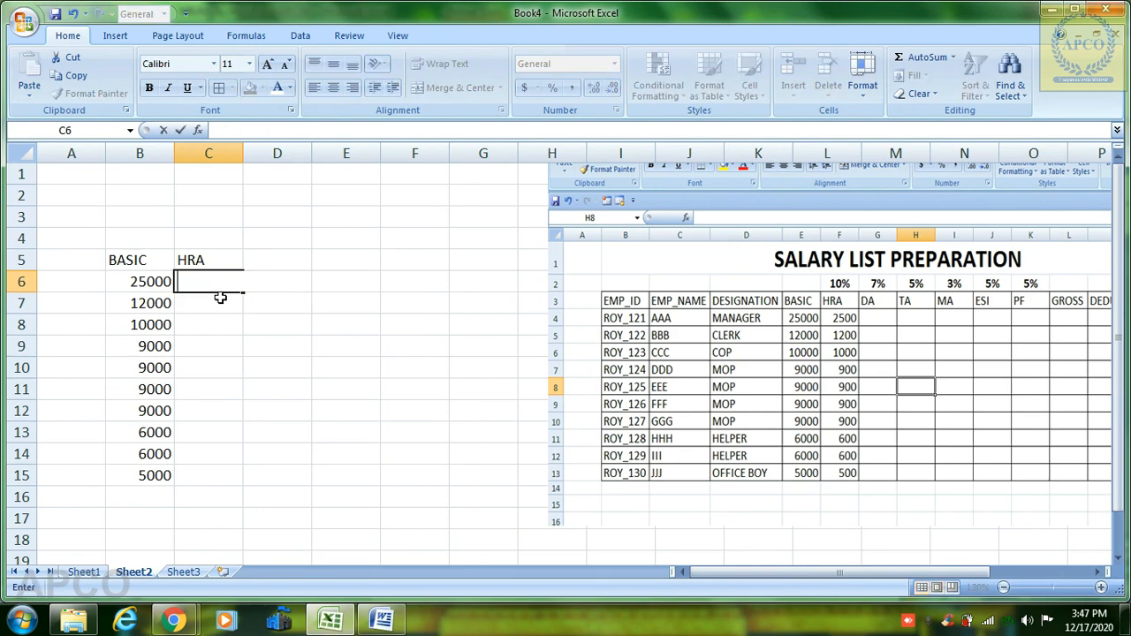
pyautogui.write('=')
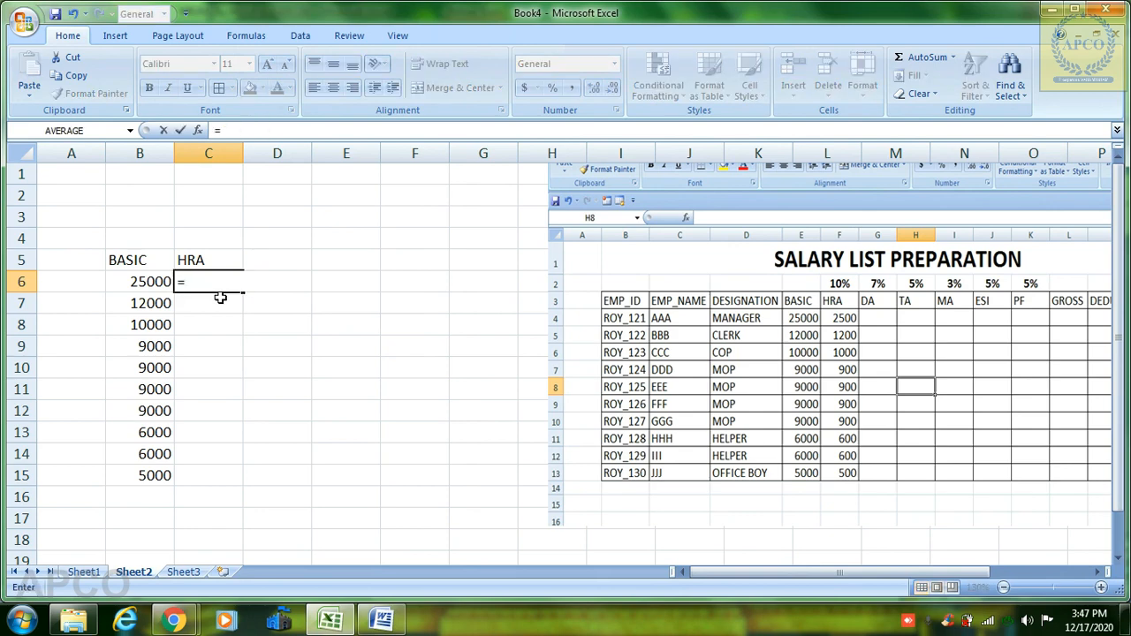
pyautogui.press('Left')
pyautogui.write('*')
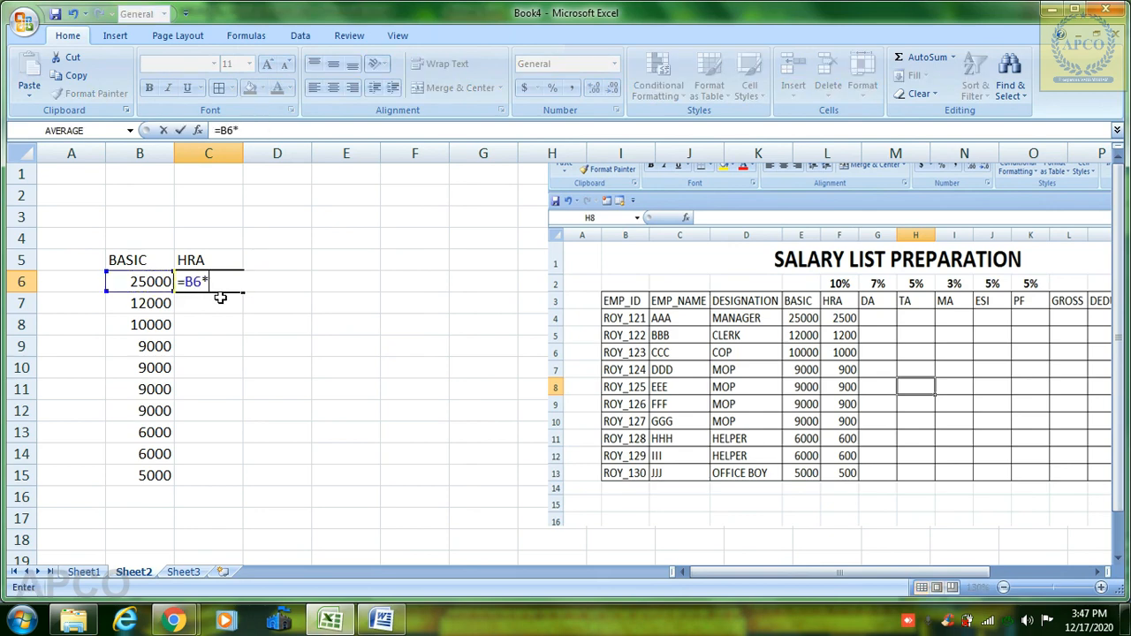
pyautogui.write('10/100')
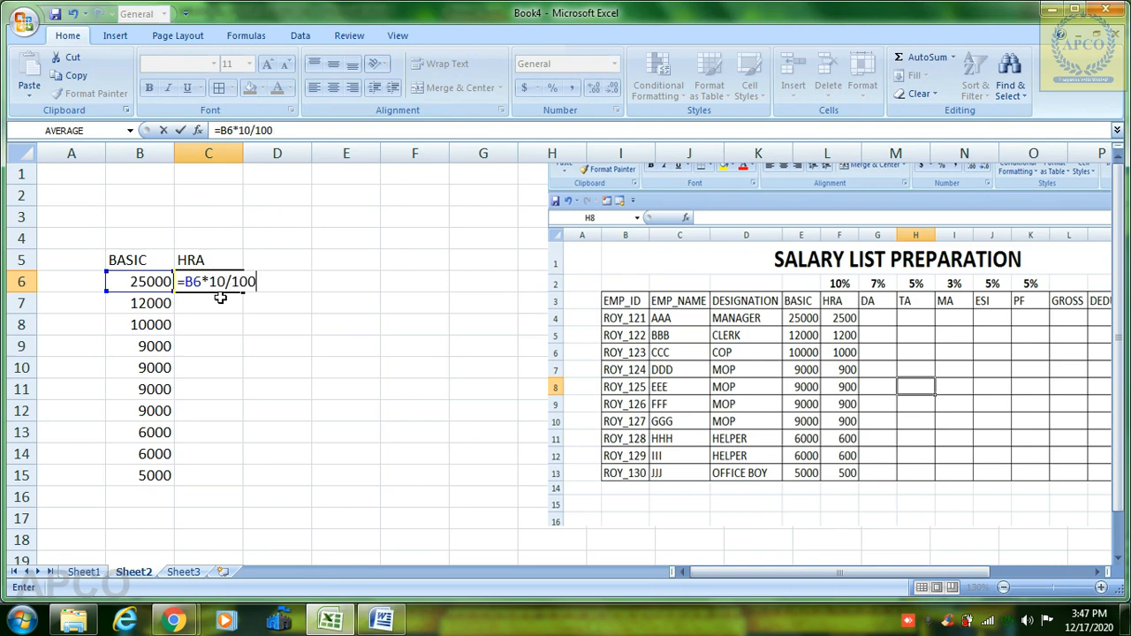
pyautogui.press('Return')
pyautogui.click(221, 283)
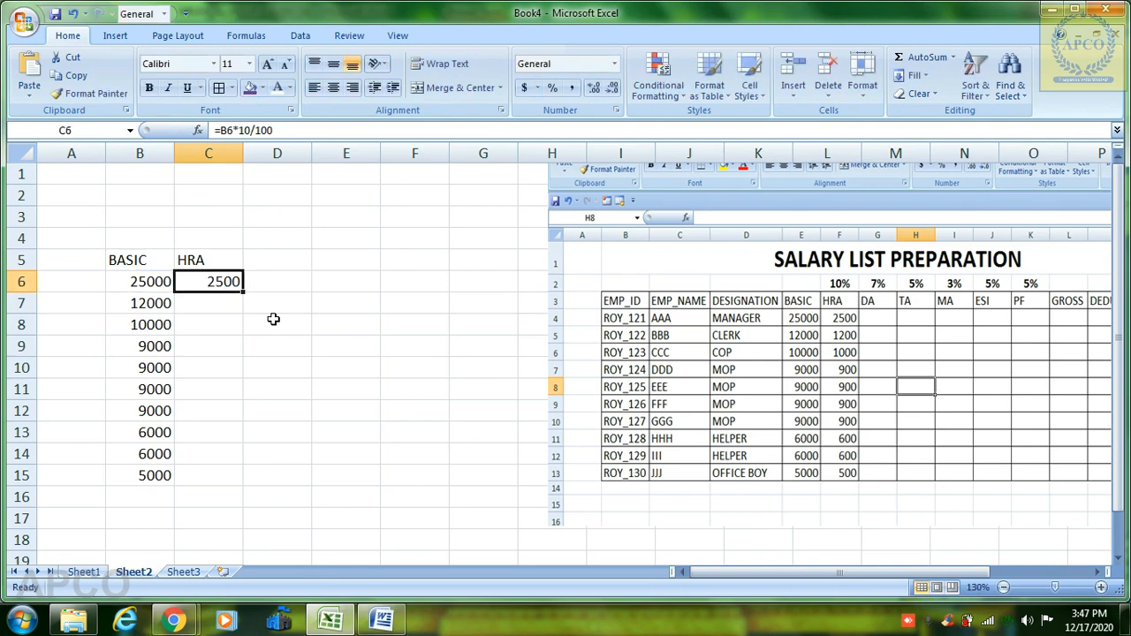
pyautogui.moveTo(241, 292); pyautogui.dragTo(228, 479)
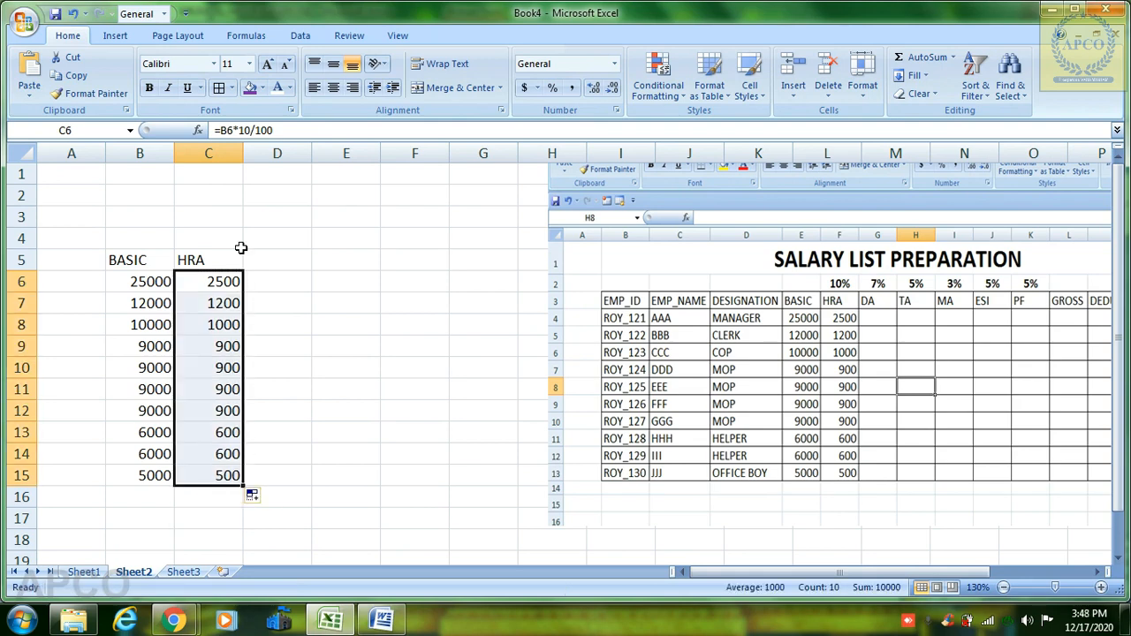
# - Add the heading DA in D5, beside the HRA heading
pyautogui.click(281, 292)
pyautogui.click(274, 255)
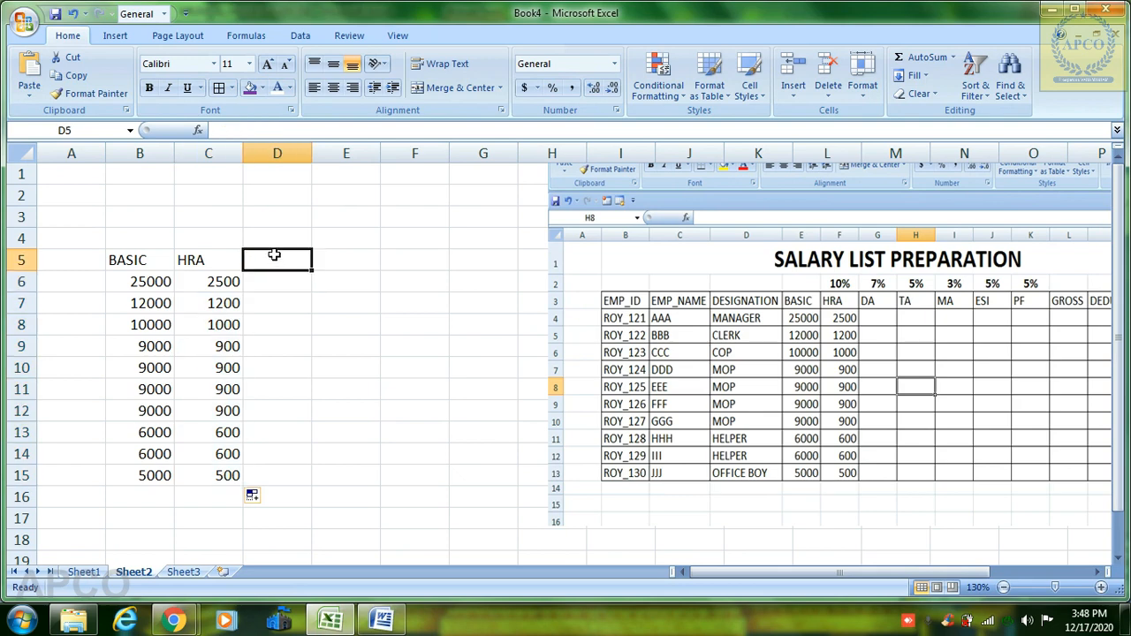
pyautogui.write('DA')
pyautogui.press('Return')
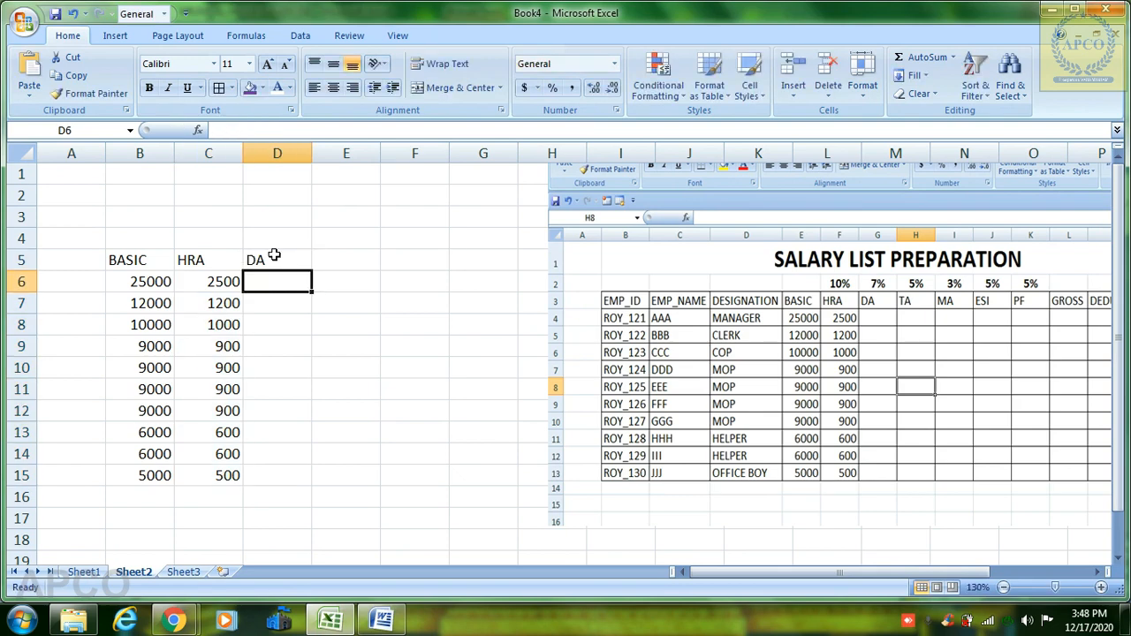
# - Calculate DA with the formula =B6*7/100 in D6 and fill it down to D15
pyautogui.write('=')
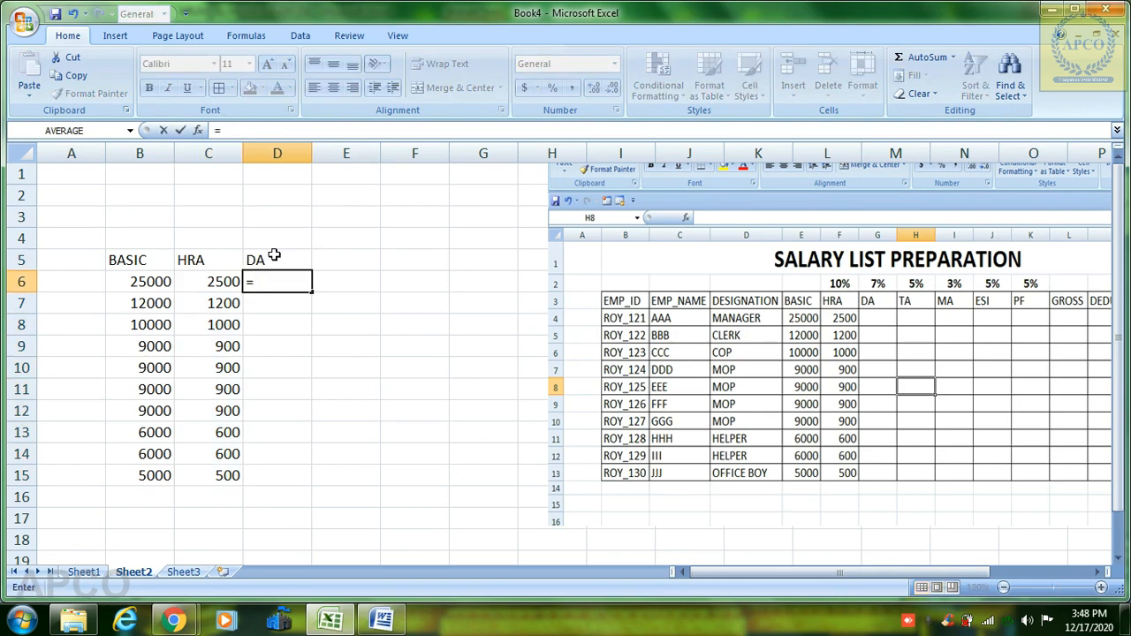
pyautogui.click(156, 279)
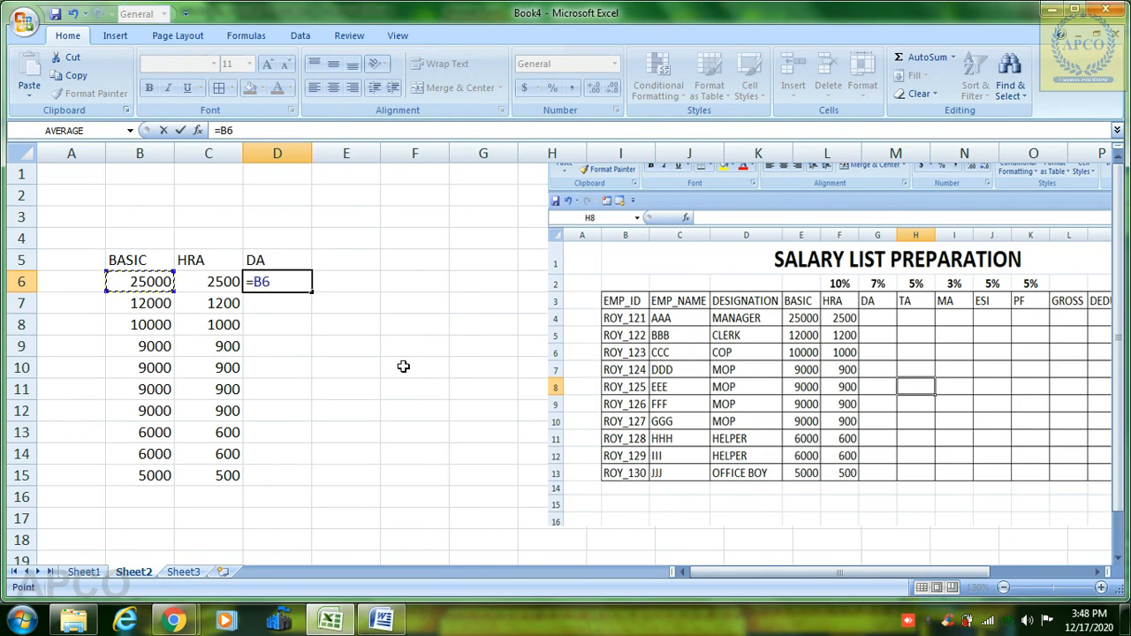
pyautogui.write('*7/100')
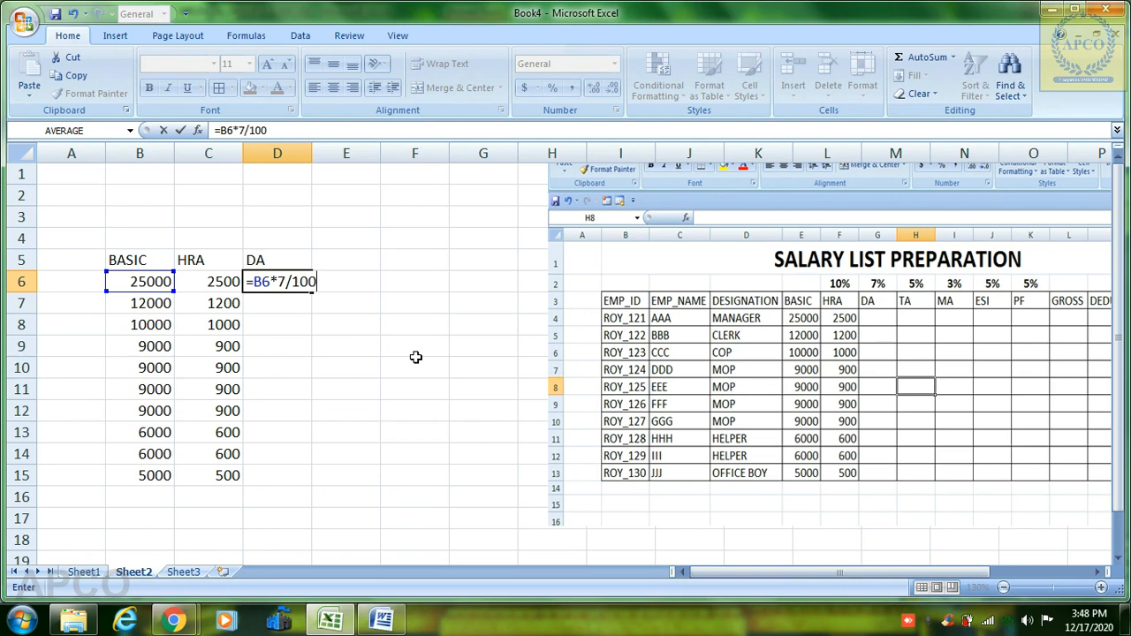
pyautogui.press('Return')
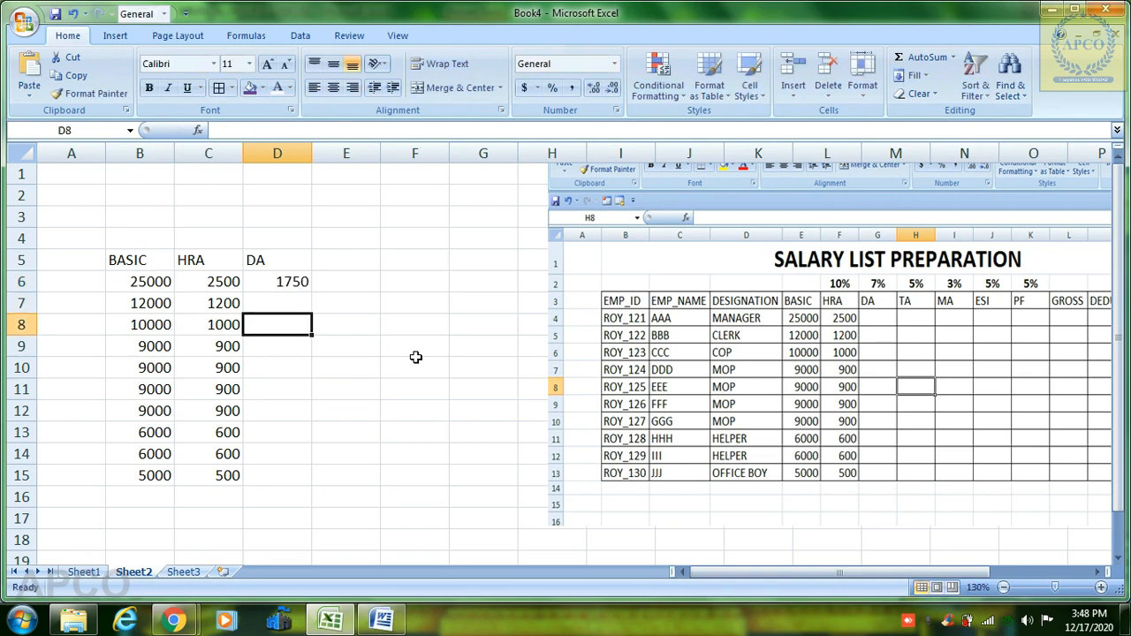
pyautogui.click(293, 285)
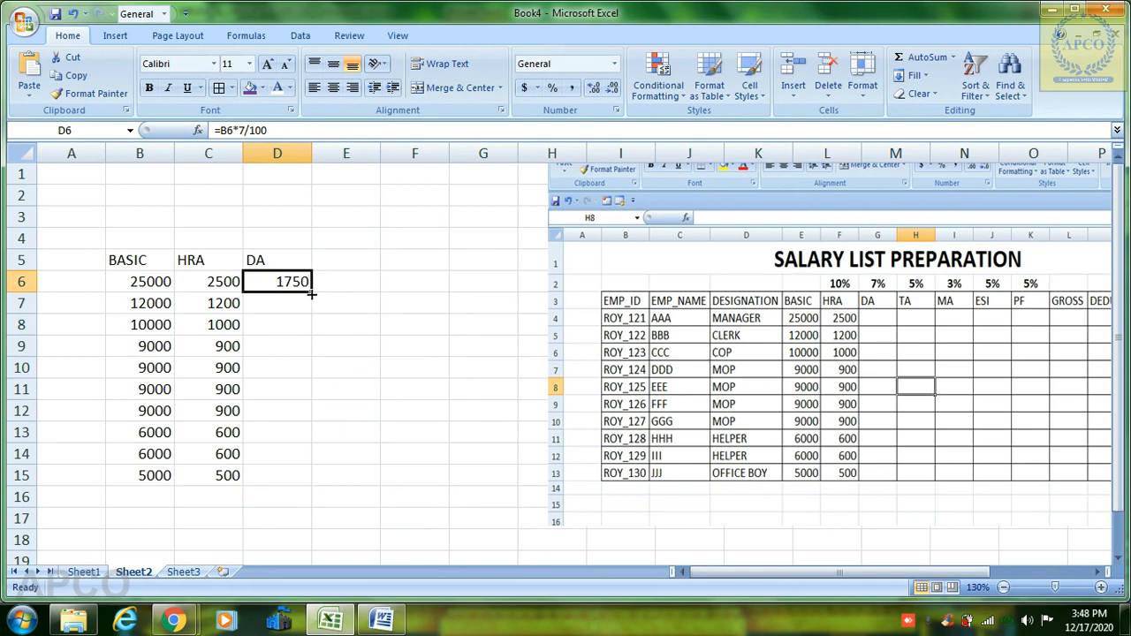
pyautogui.moveTo(310, 294); pyautogui.dragTo(300, 477)
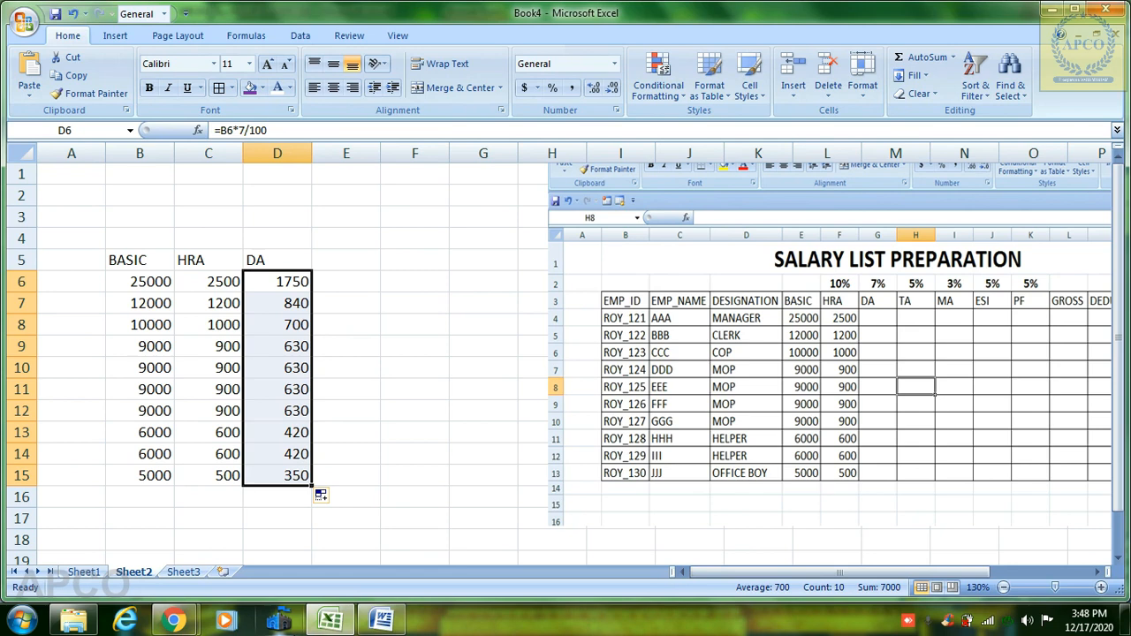
# - Review the salary list picture's remaining columns up to NET PAY and switch to the exercise document in Word
pyautogui.click(1097, 572)
pyautogui.click(1096, 573)
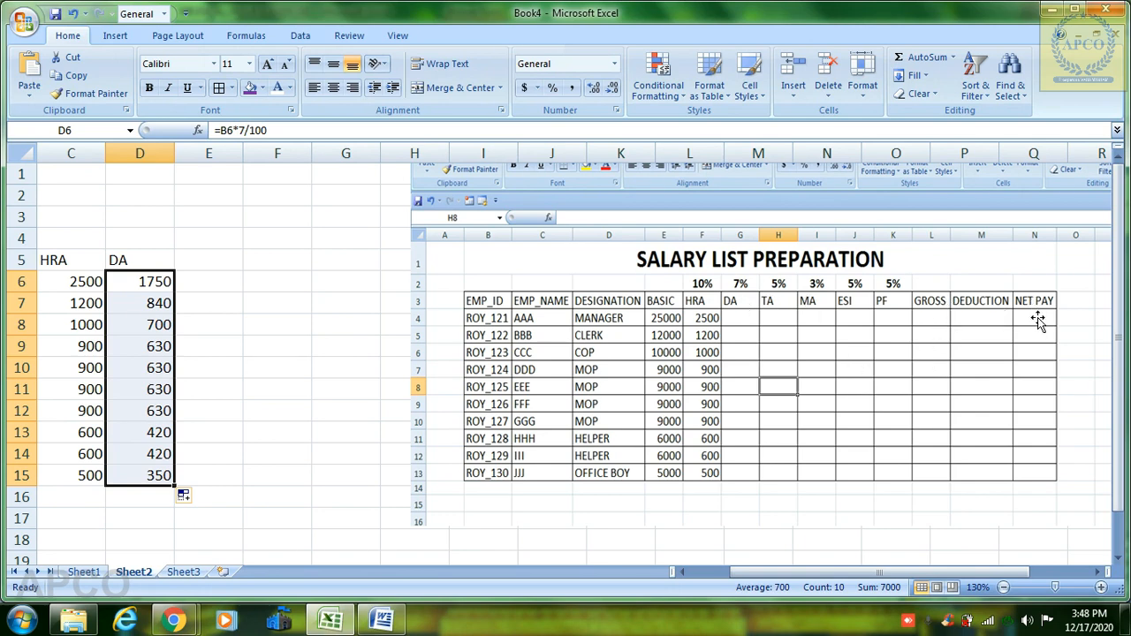
pyautogui.click(133, 404)
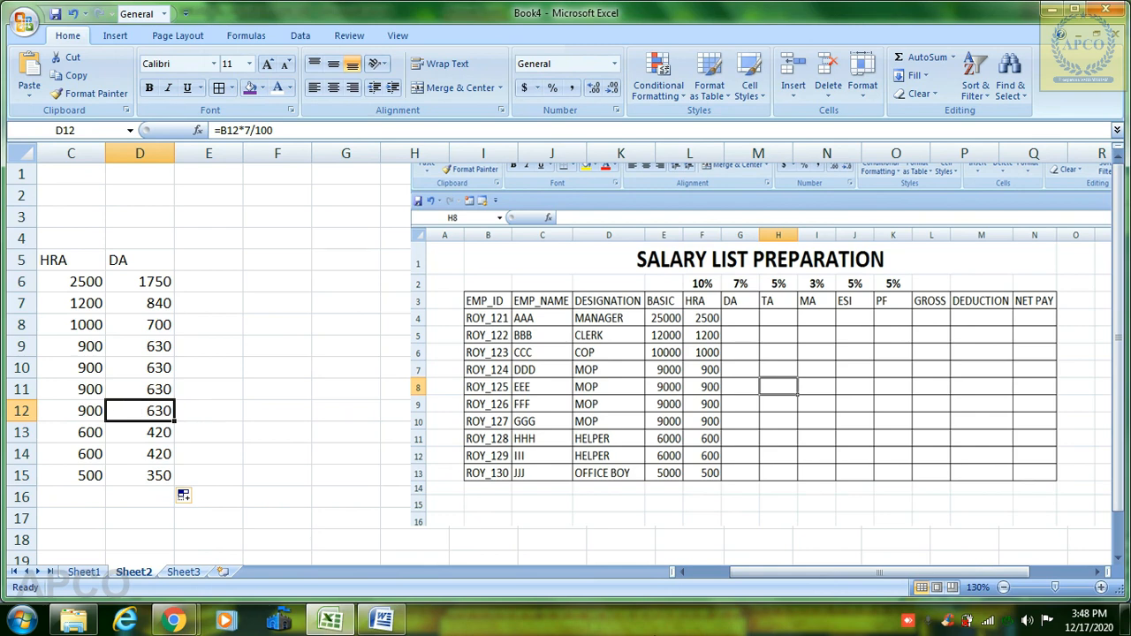
pyautogui.click(683, 573)
pyautogui.click(683, 573)
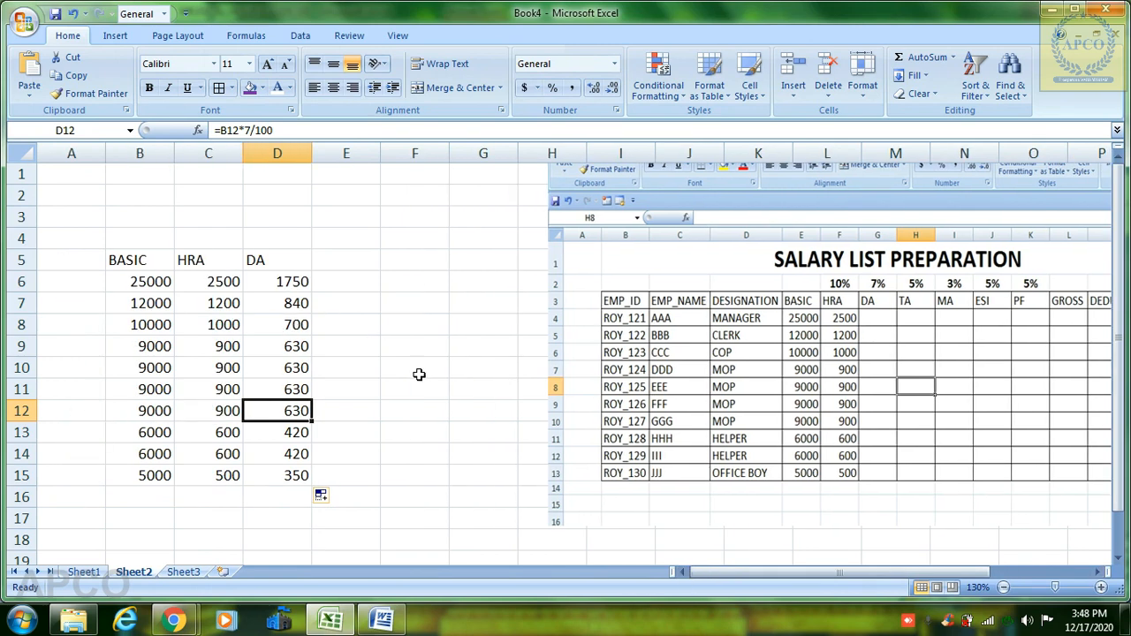
pyautogui.click(333, 624)
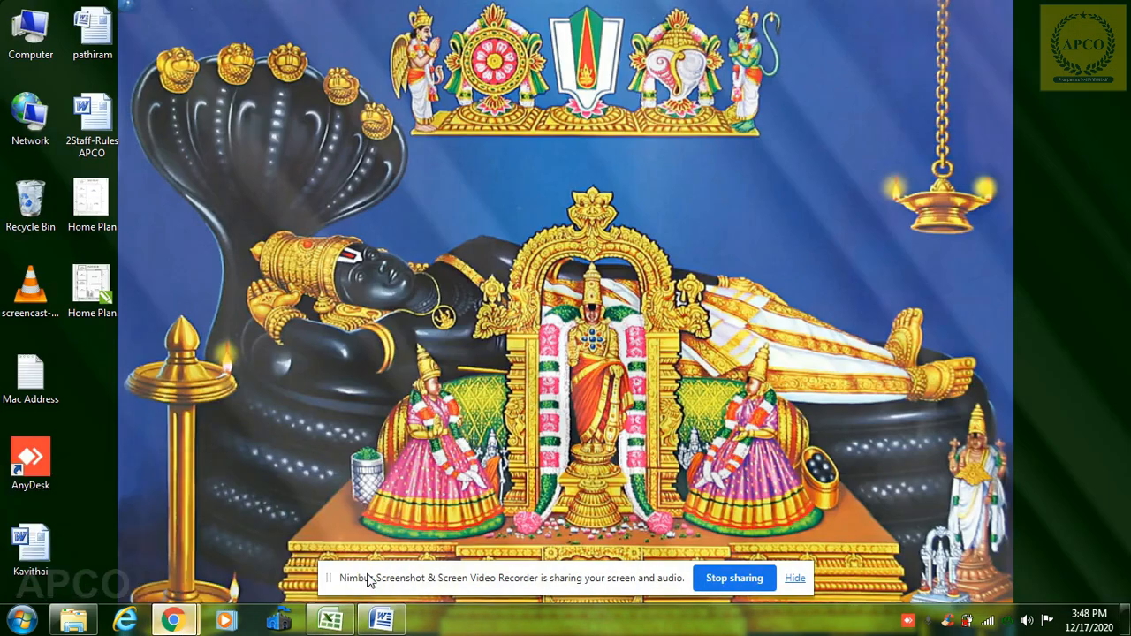
pyautogui.click(370, 574)
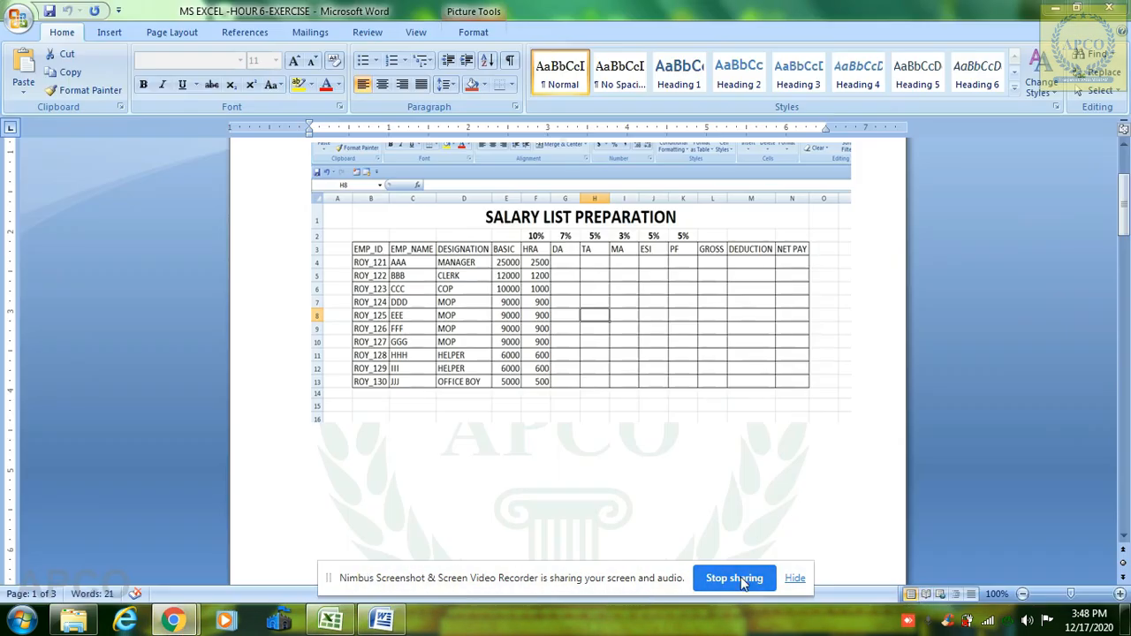